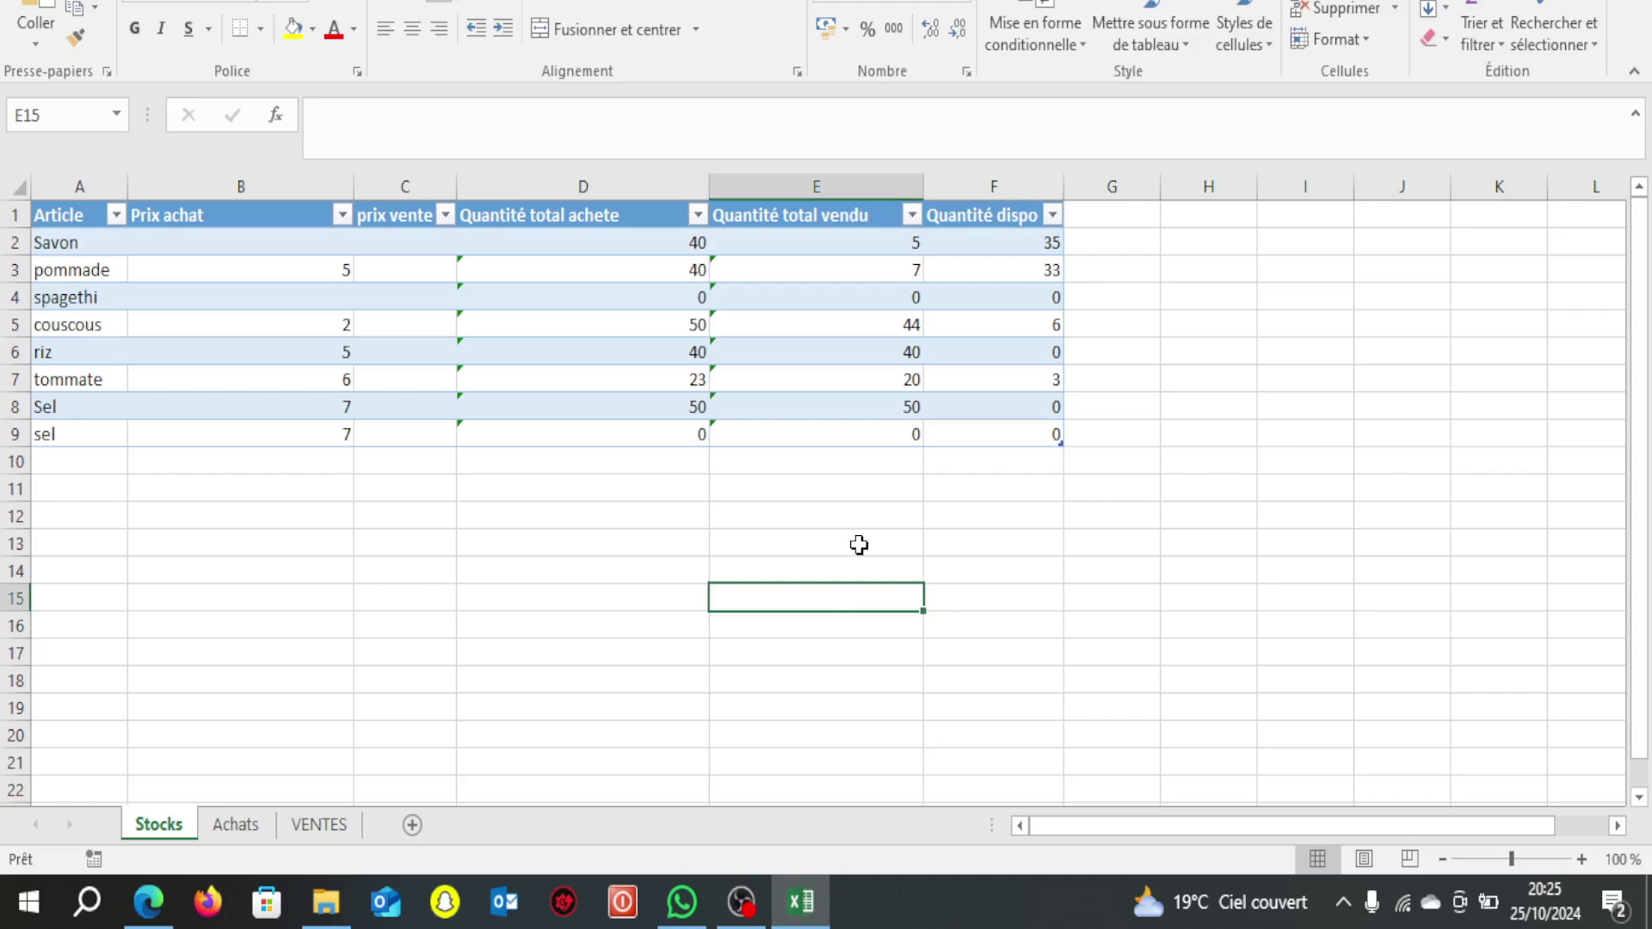
Review the purchase table on the Achats sheet and the sales table on the VENTES sheet, then return to Stocks.
{"action": "left_click", "coordinate": [238, 826]}
{"action": "left_click", "coordinate": [334, 830]}
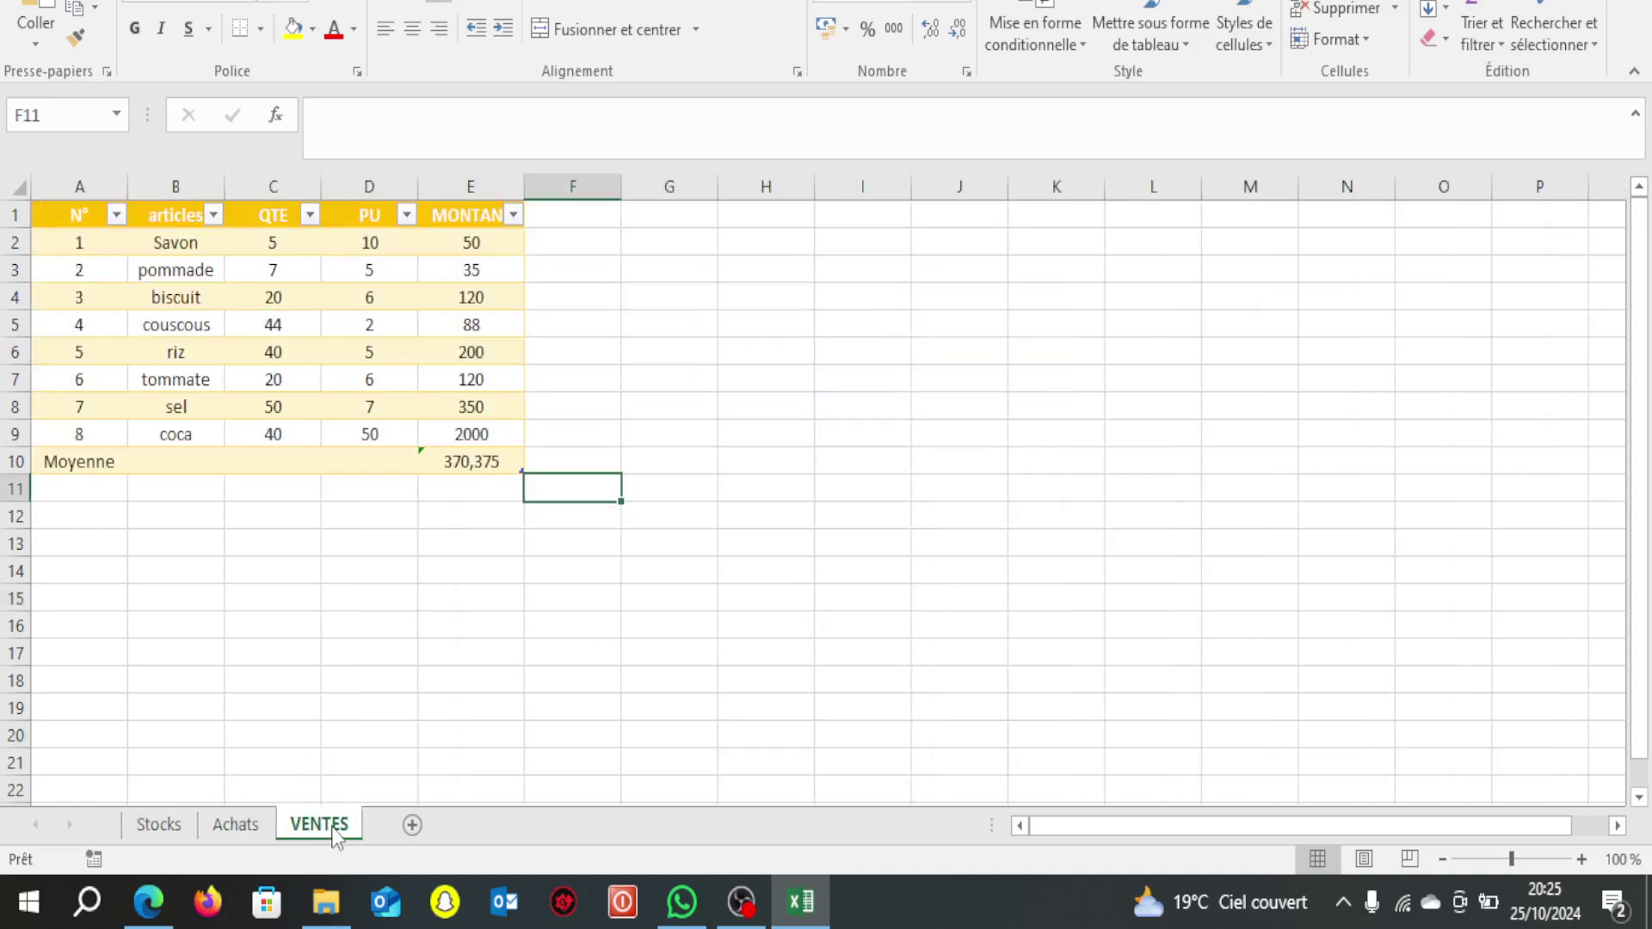
{"action": "left_click", "coordinate": [238, 826]}
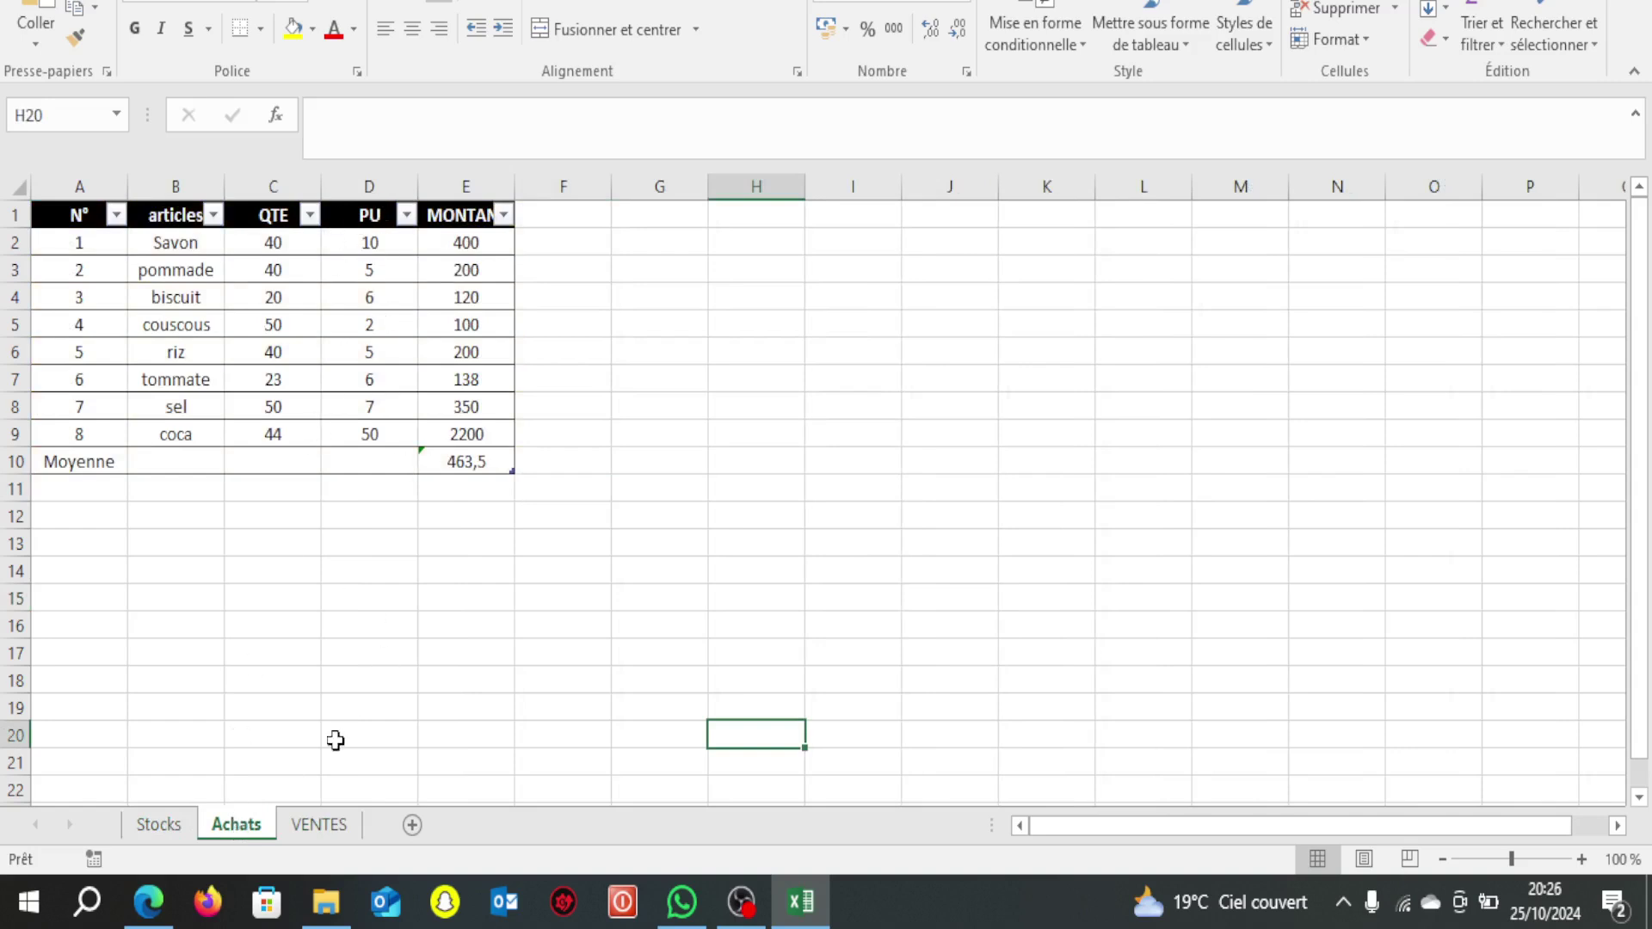
{"action": "left_click", "coordinate": [184, 827]}
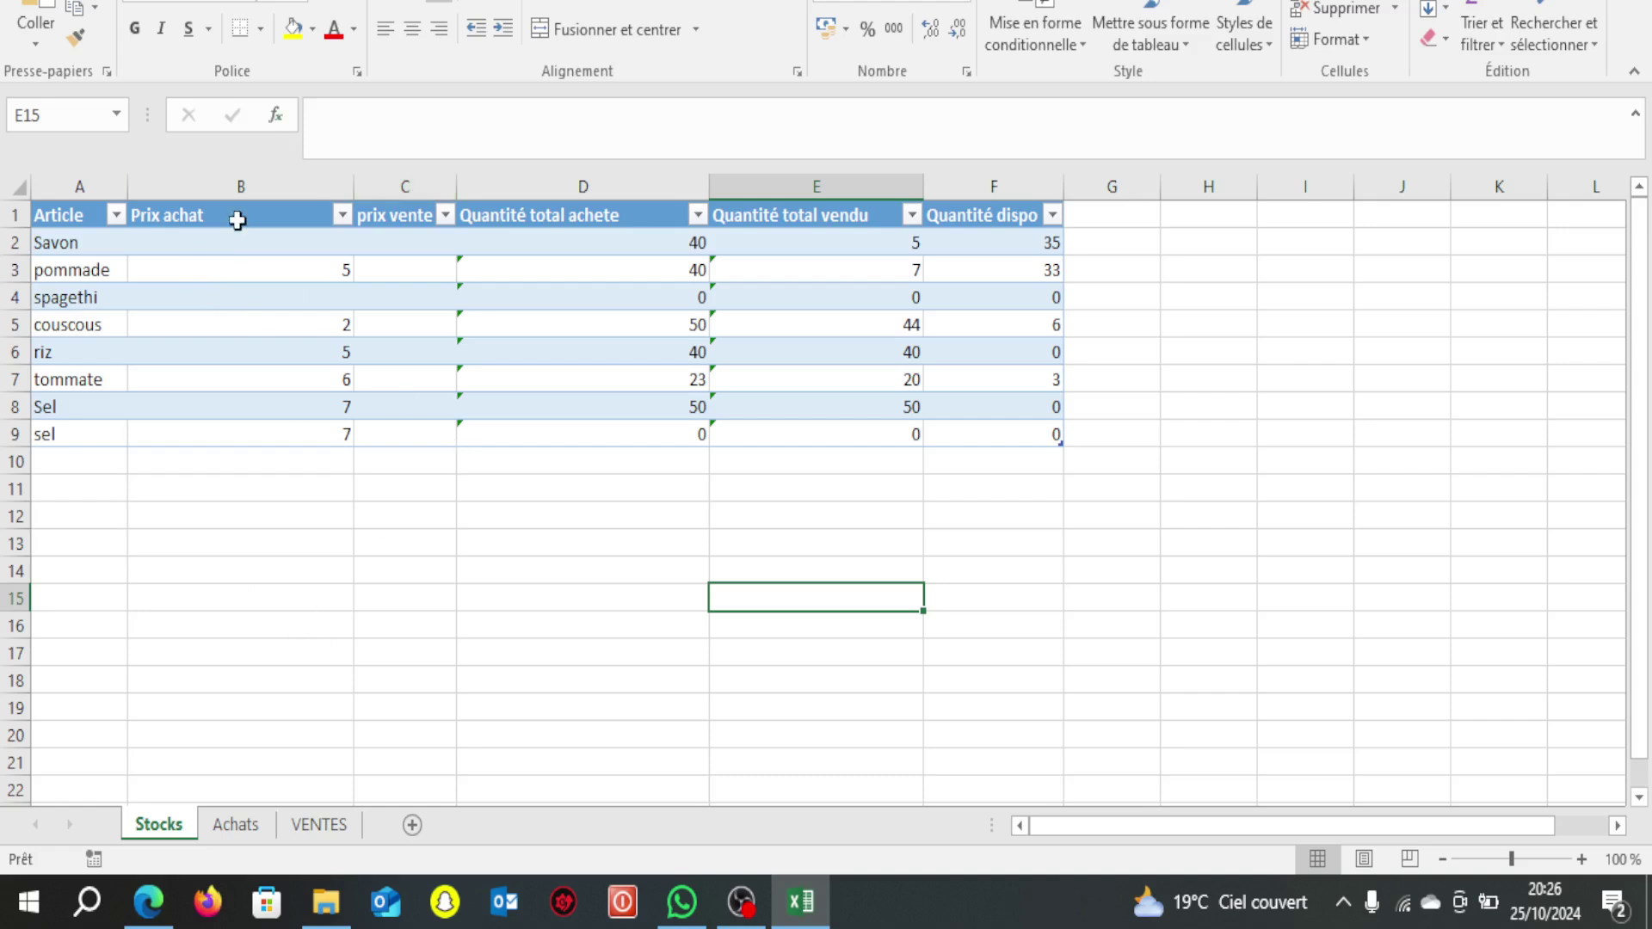
Widen the prix vente column of the Stocks table.
{"action": "left_click", "coordinate": [267, 251]}
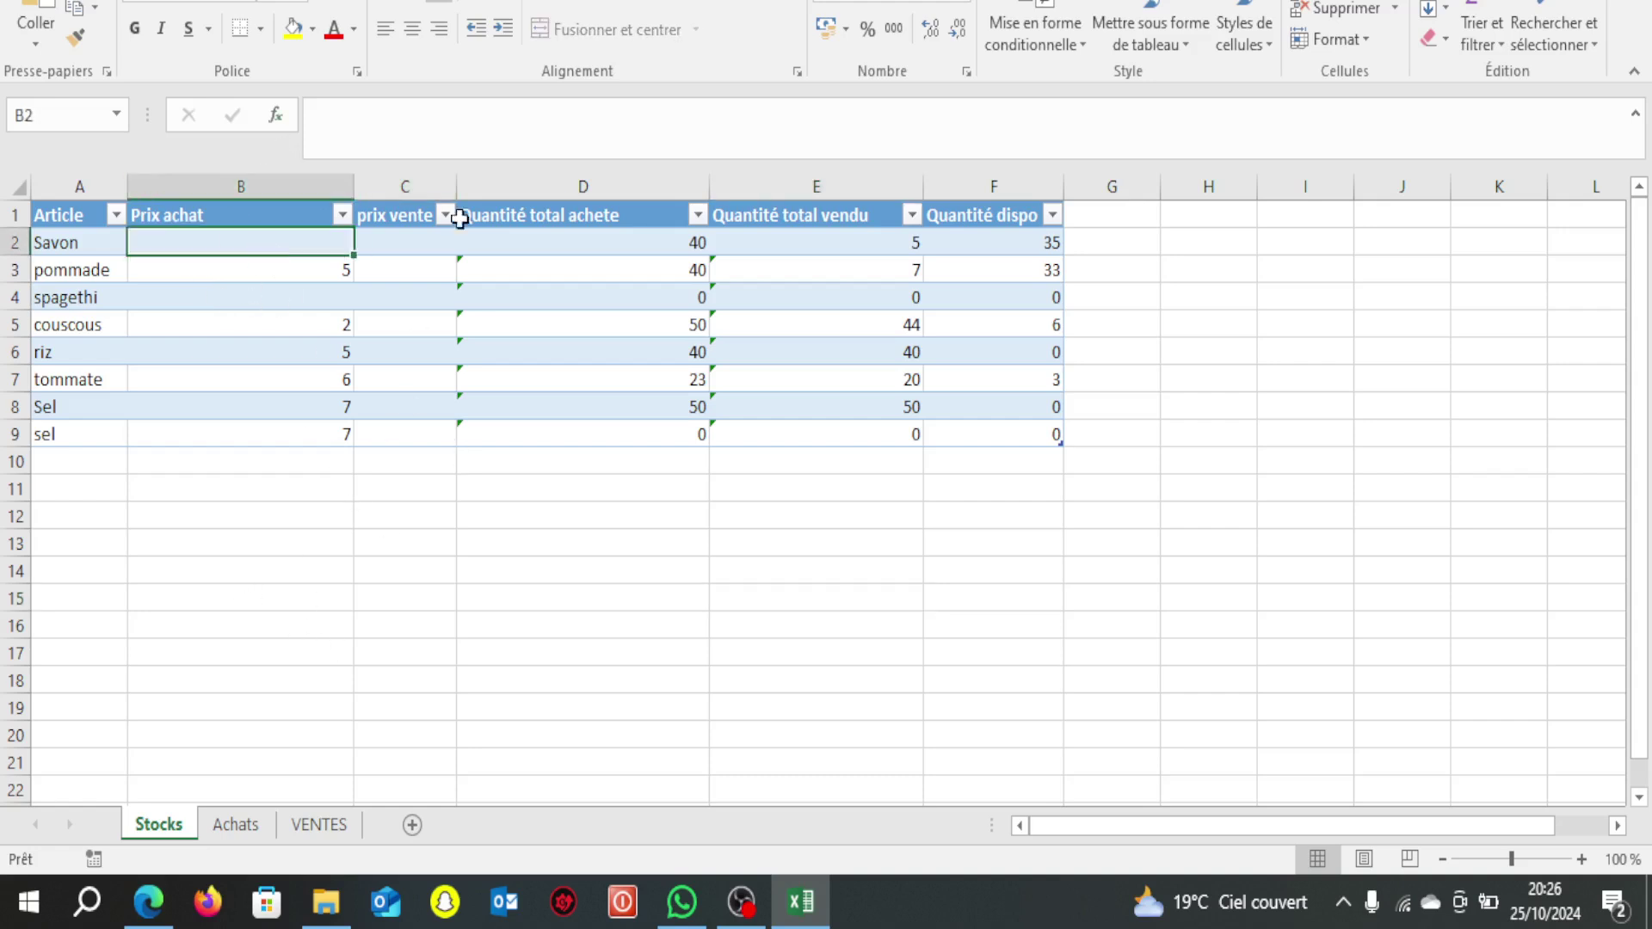
{"action": "left_click", "coordinate": [426, 335]}
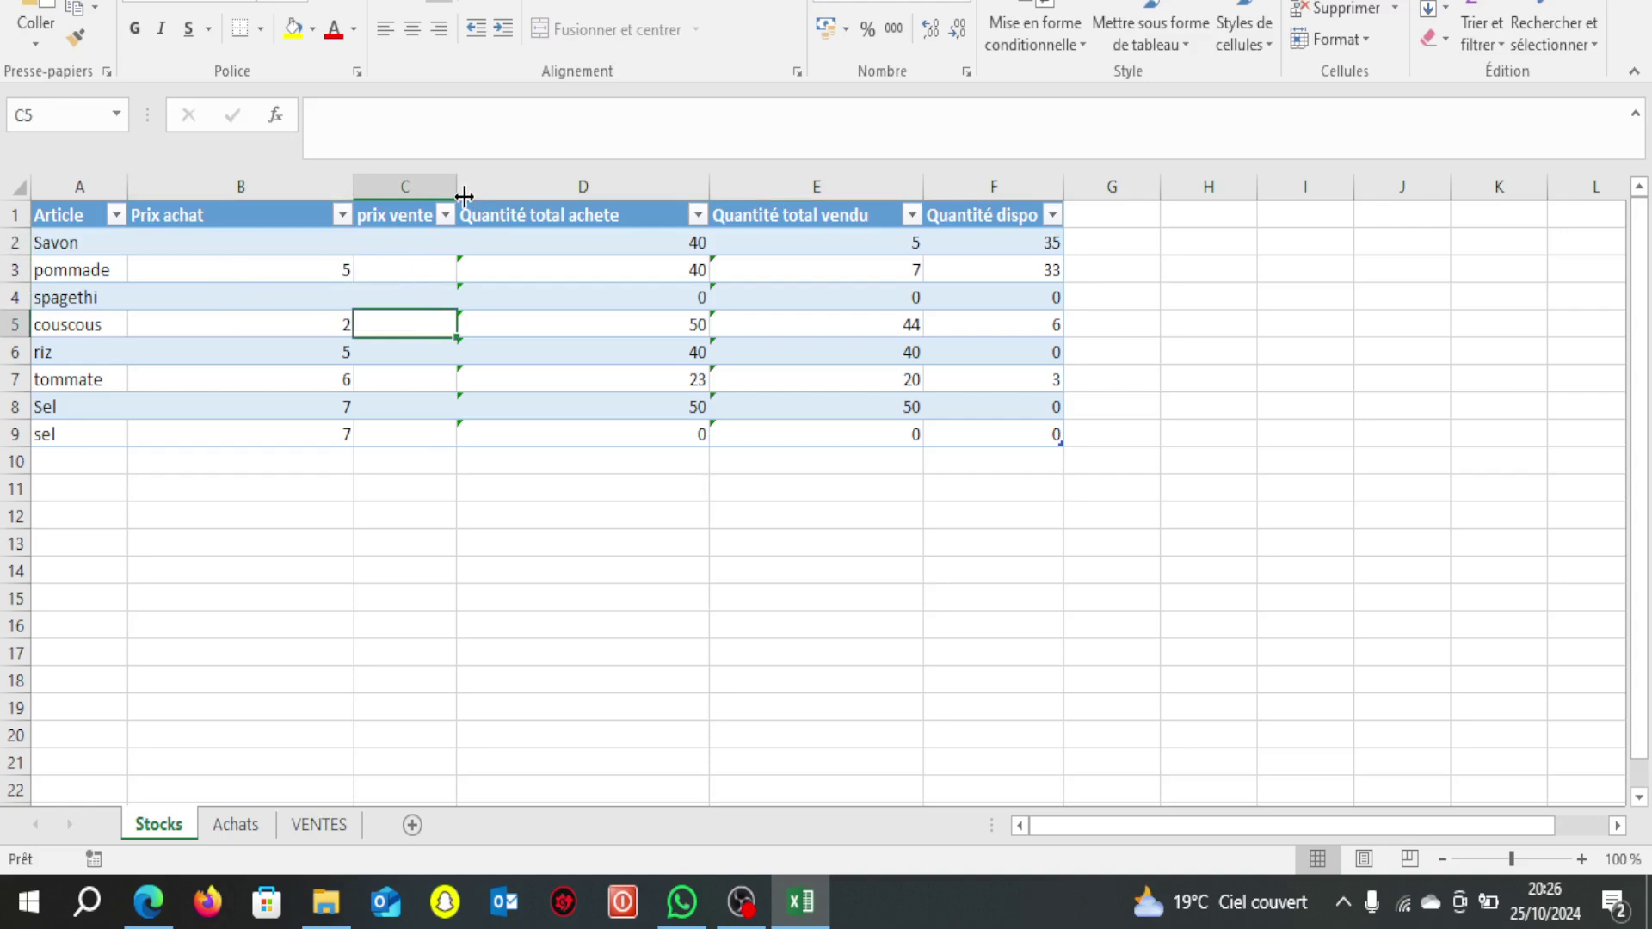
{"action": "left_click_drag", "start_coordinate": [458, 177], "coordinate": [516, 177]}
Delete the existing formula from the Prix achat cell of the pommade row.
{"action": "left_click", "coordinate": [352, 272]}
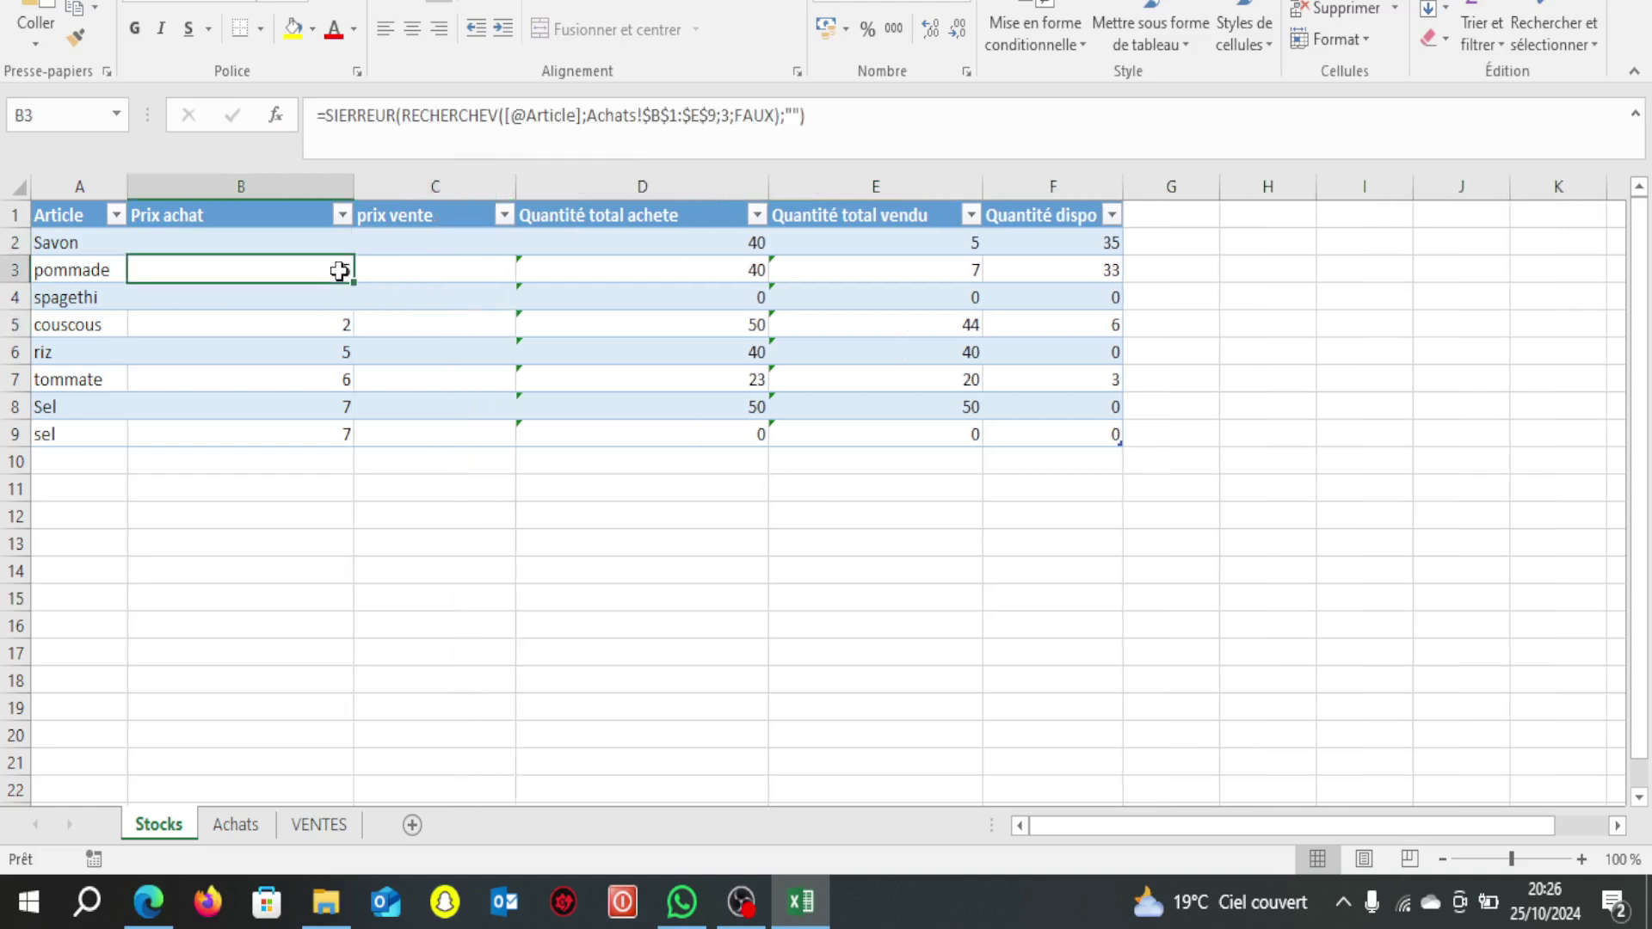
{"action": "left_click_drag", "start_coordinate": [849, 127], "coordinate": [289, 106]}
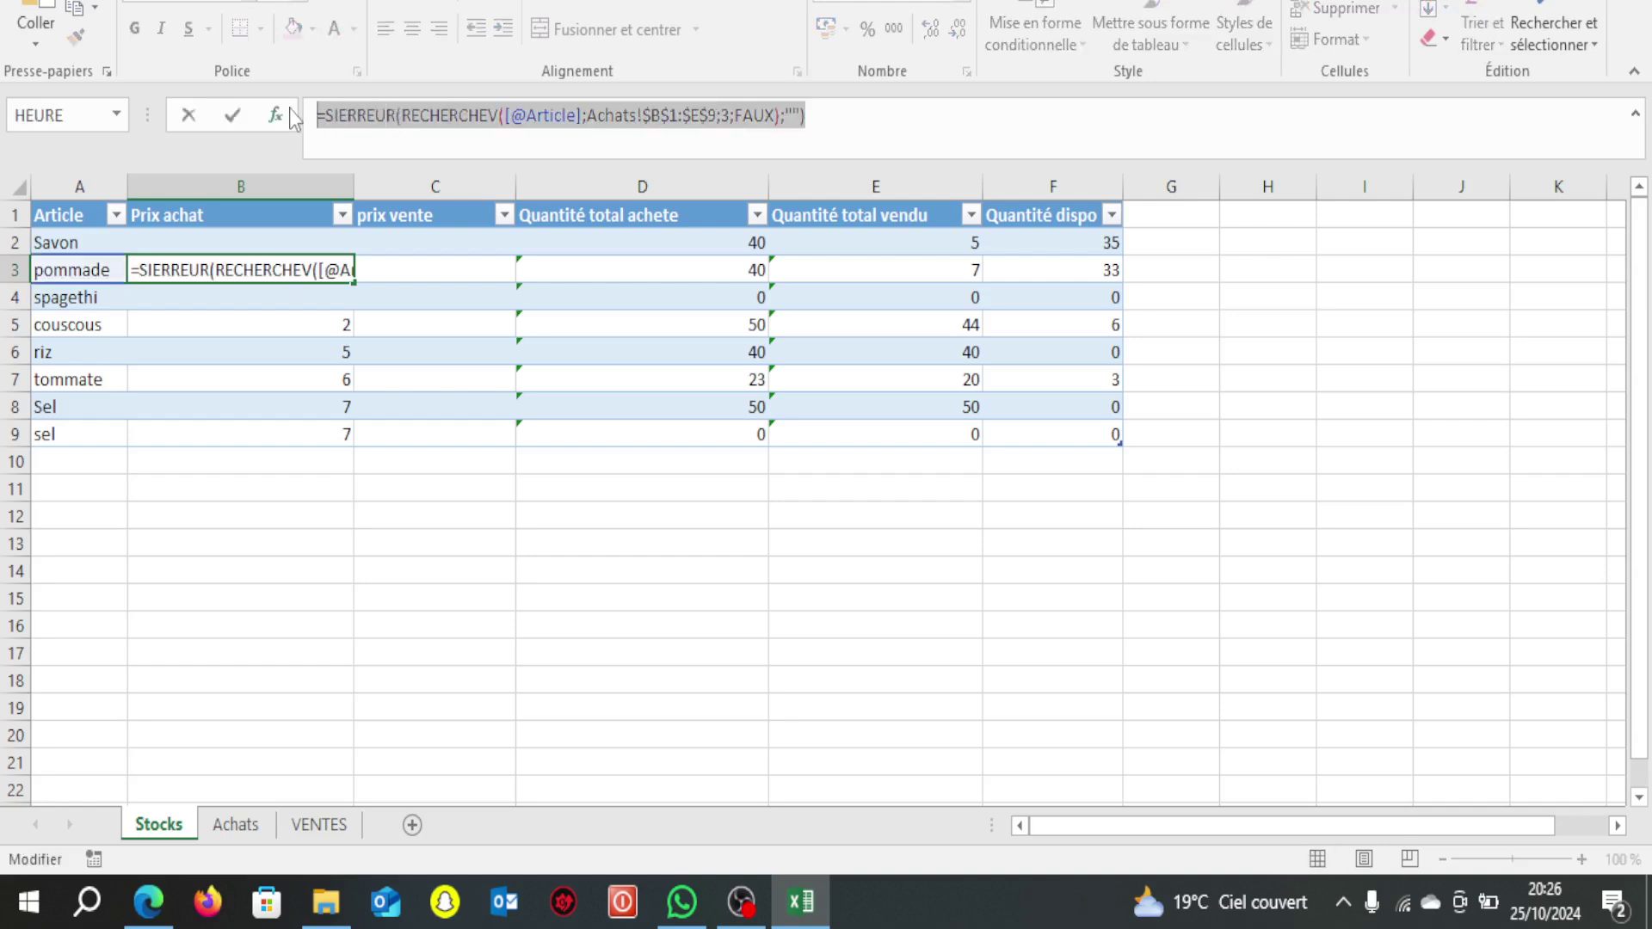
{"action": "key", "text": "BackSpace"}
{"action": "left_click", "coordinate": [444, 686]}
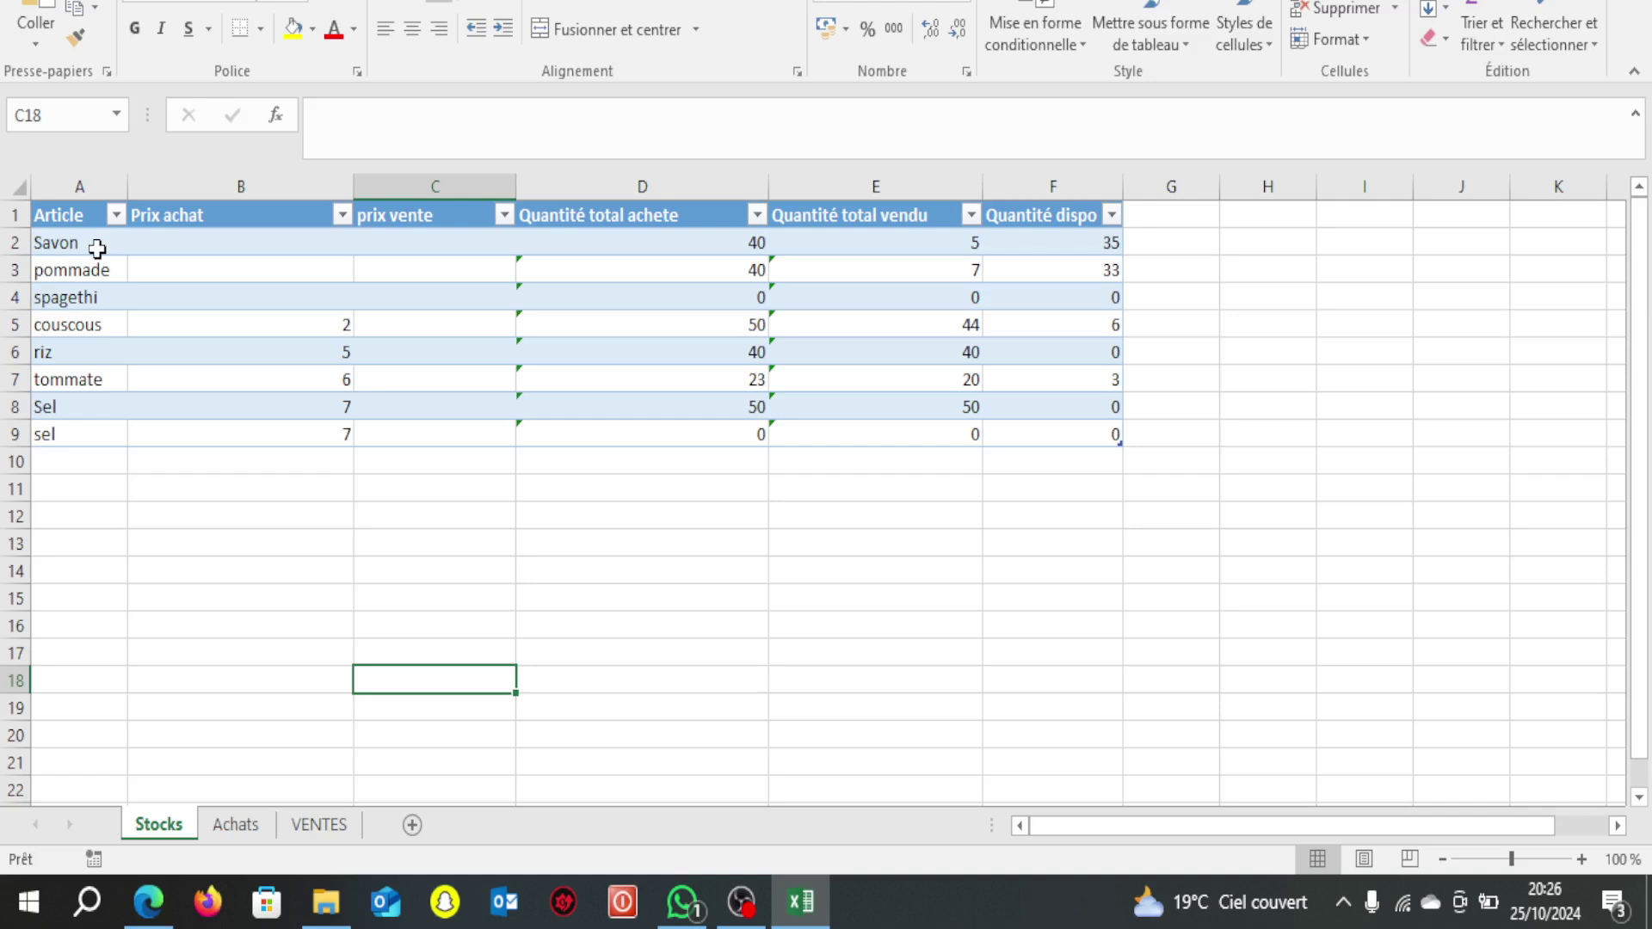
{"action": "left_click", "coordinate": [348, 617]}
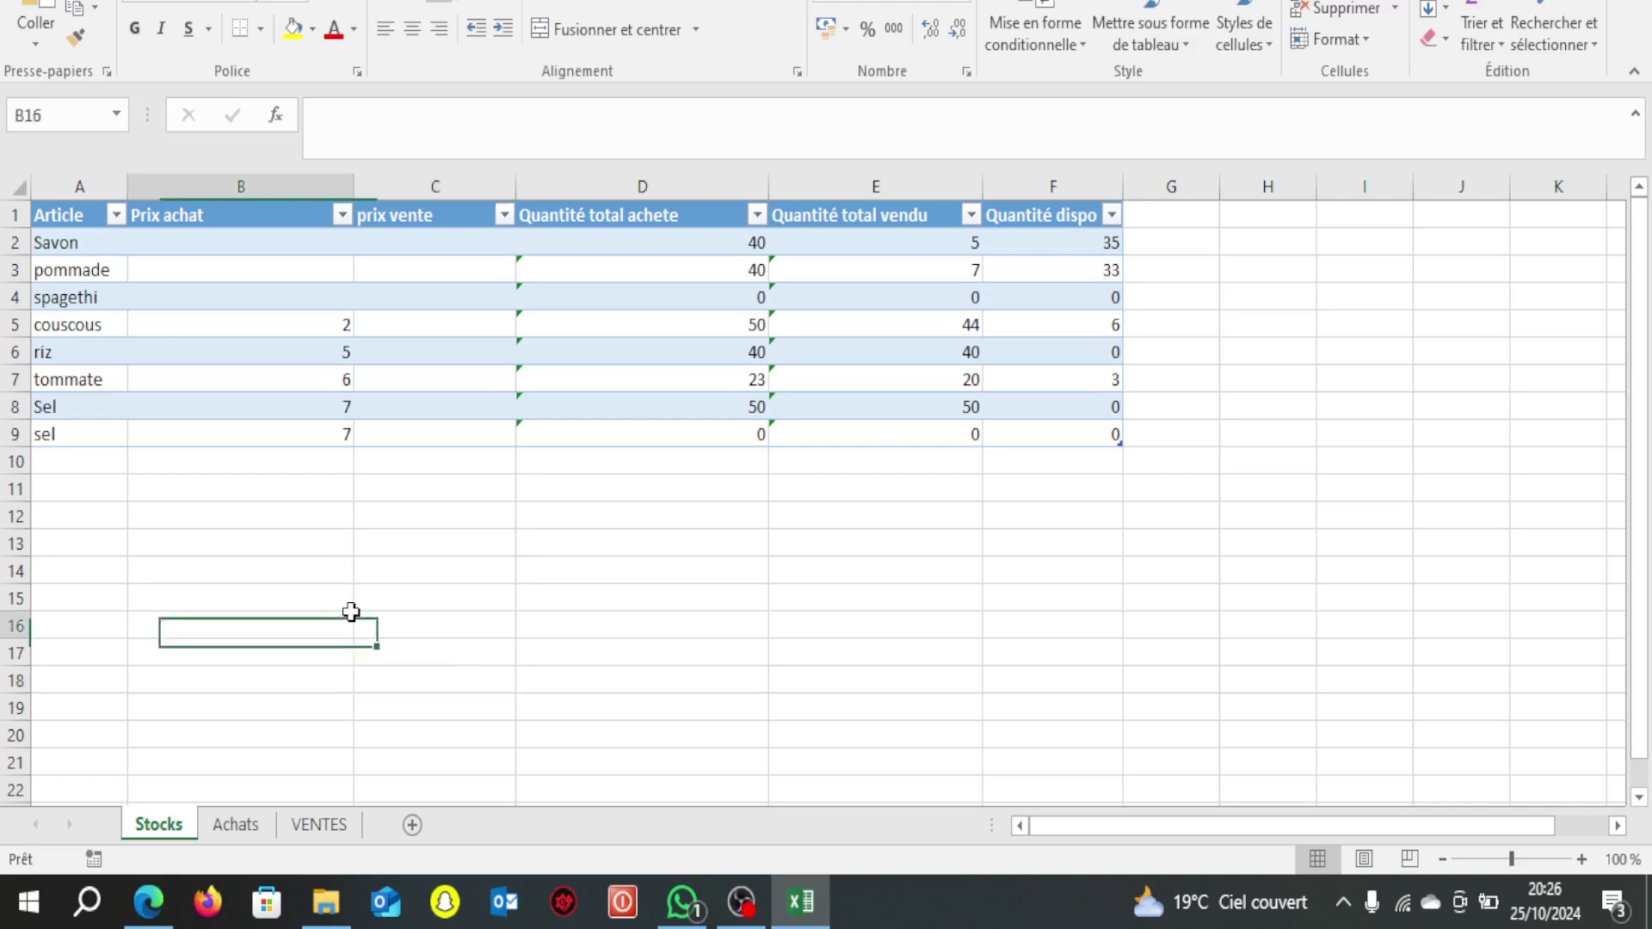
{"action": "left_click", "coordinate": [276, 251]}
{"action": "type", "text": "="}
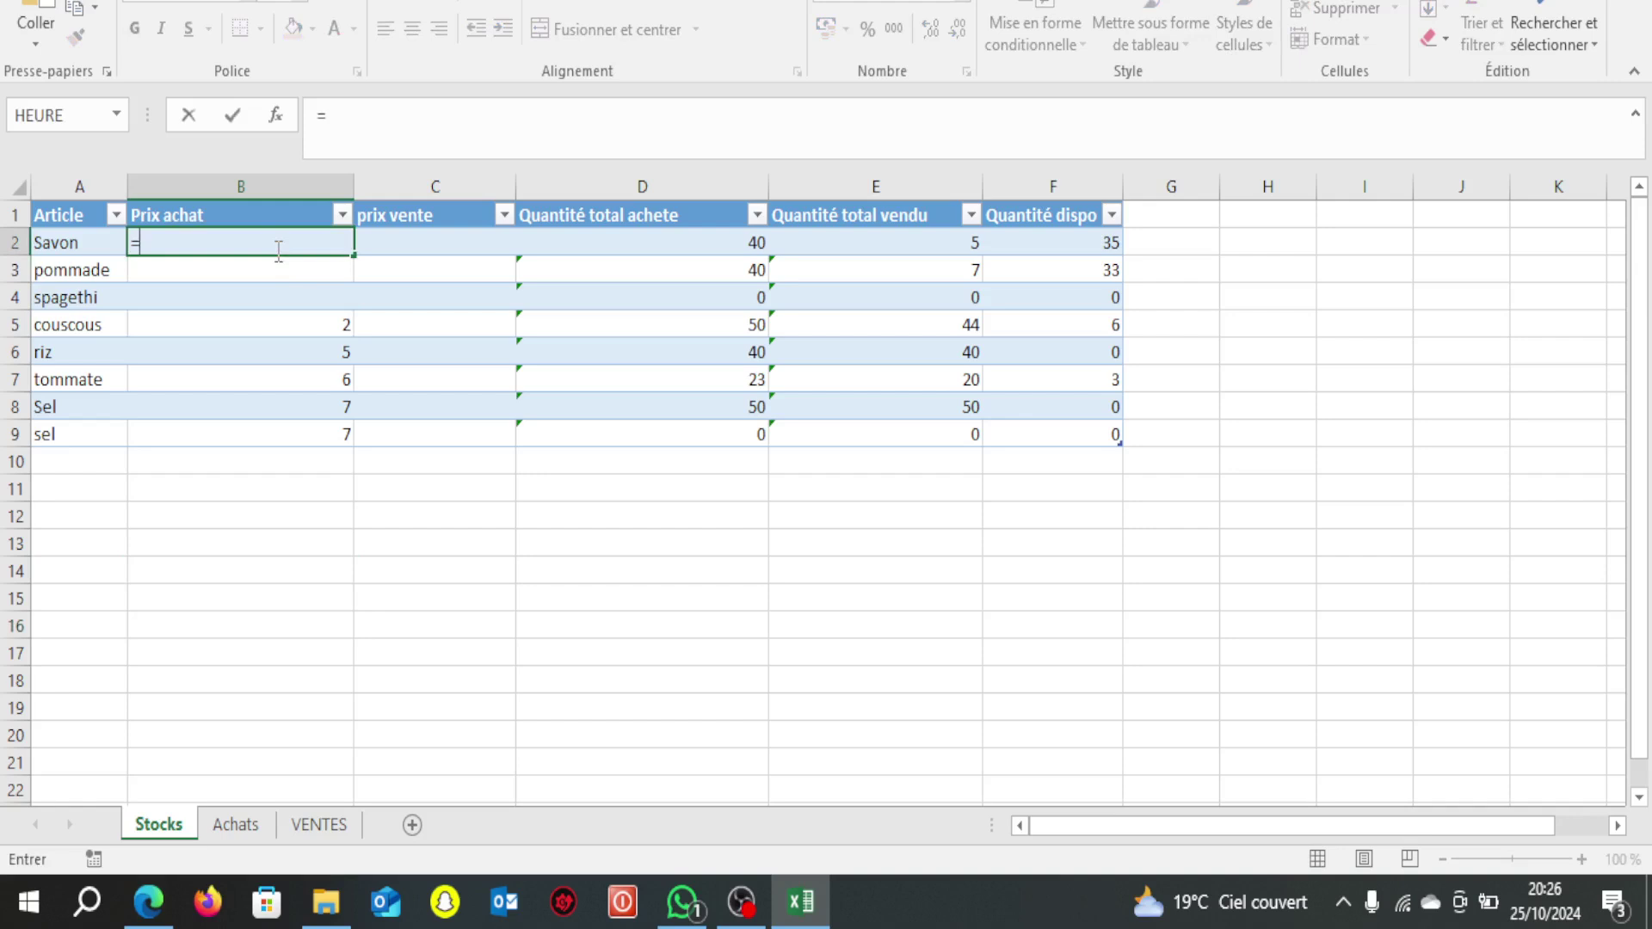
{"action": "type", "text": "rec"}
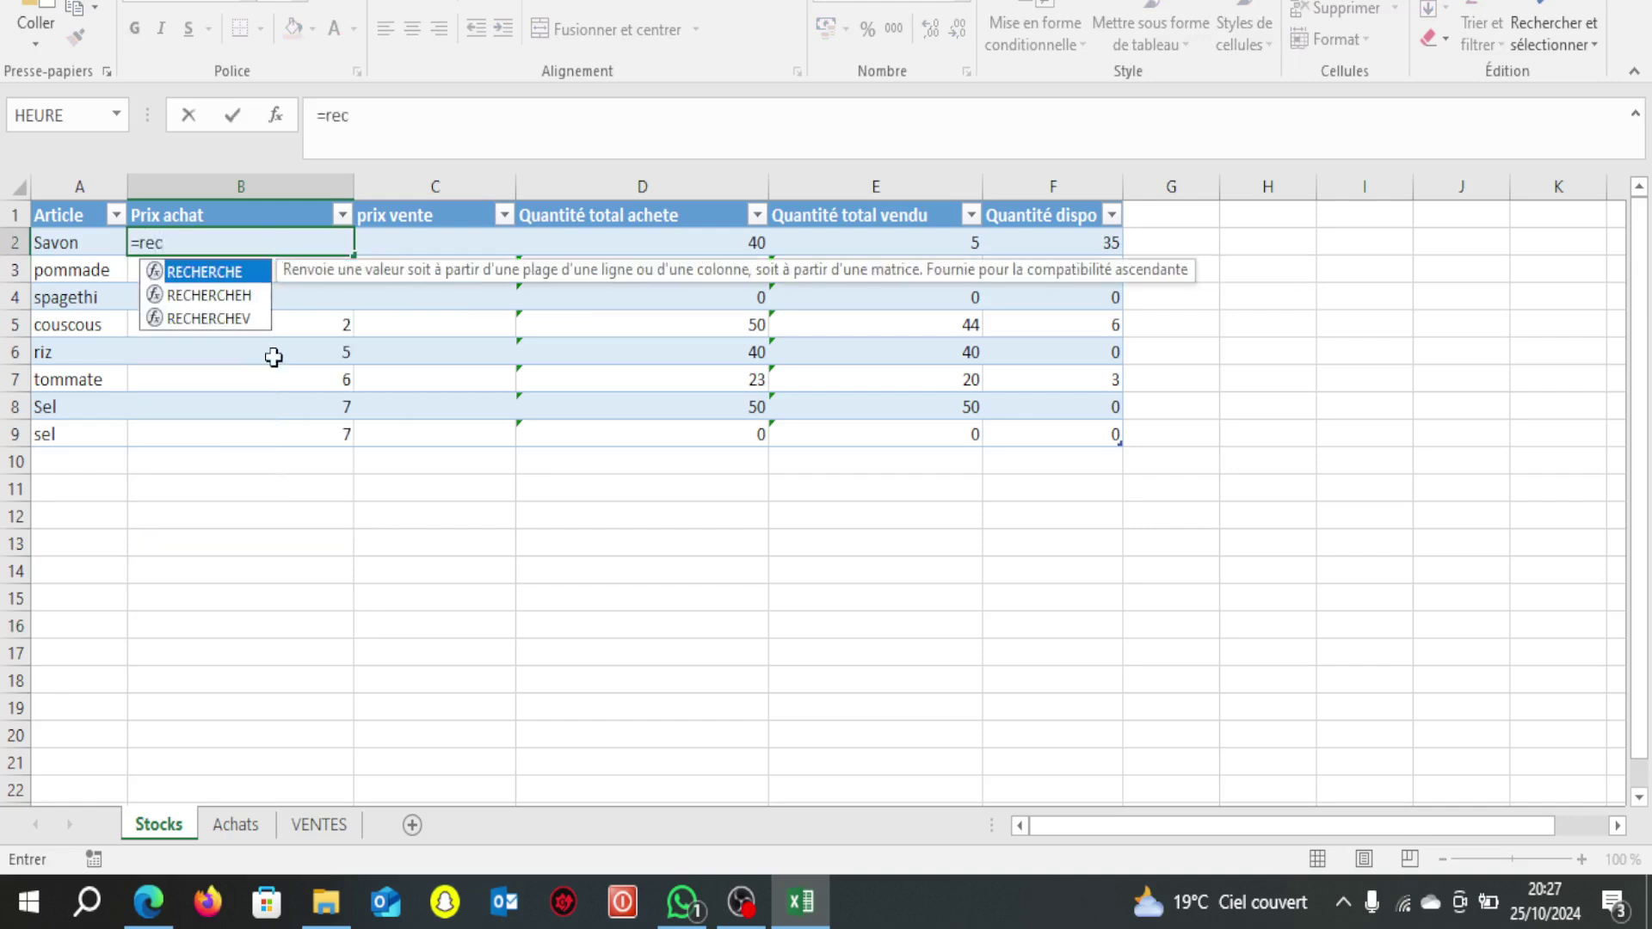
{"action": "double_click", "coordinate": [239, 318]}
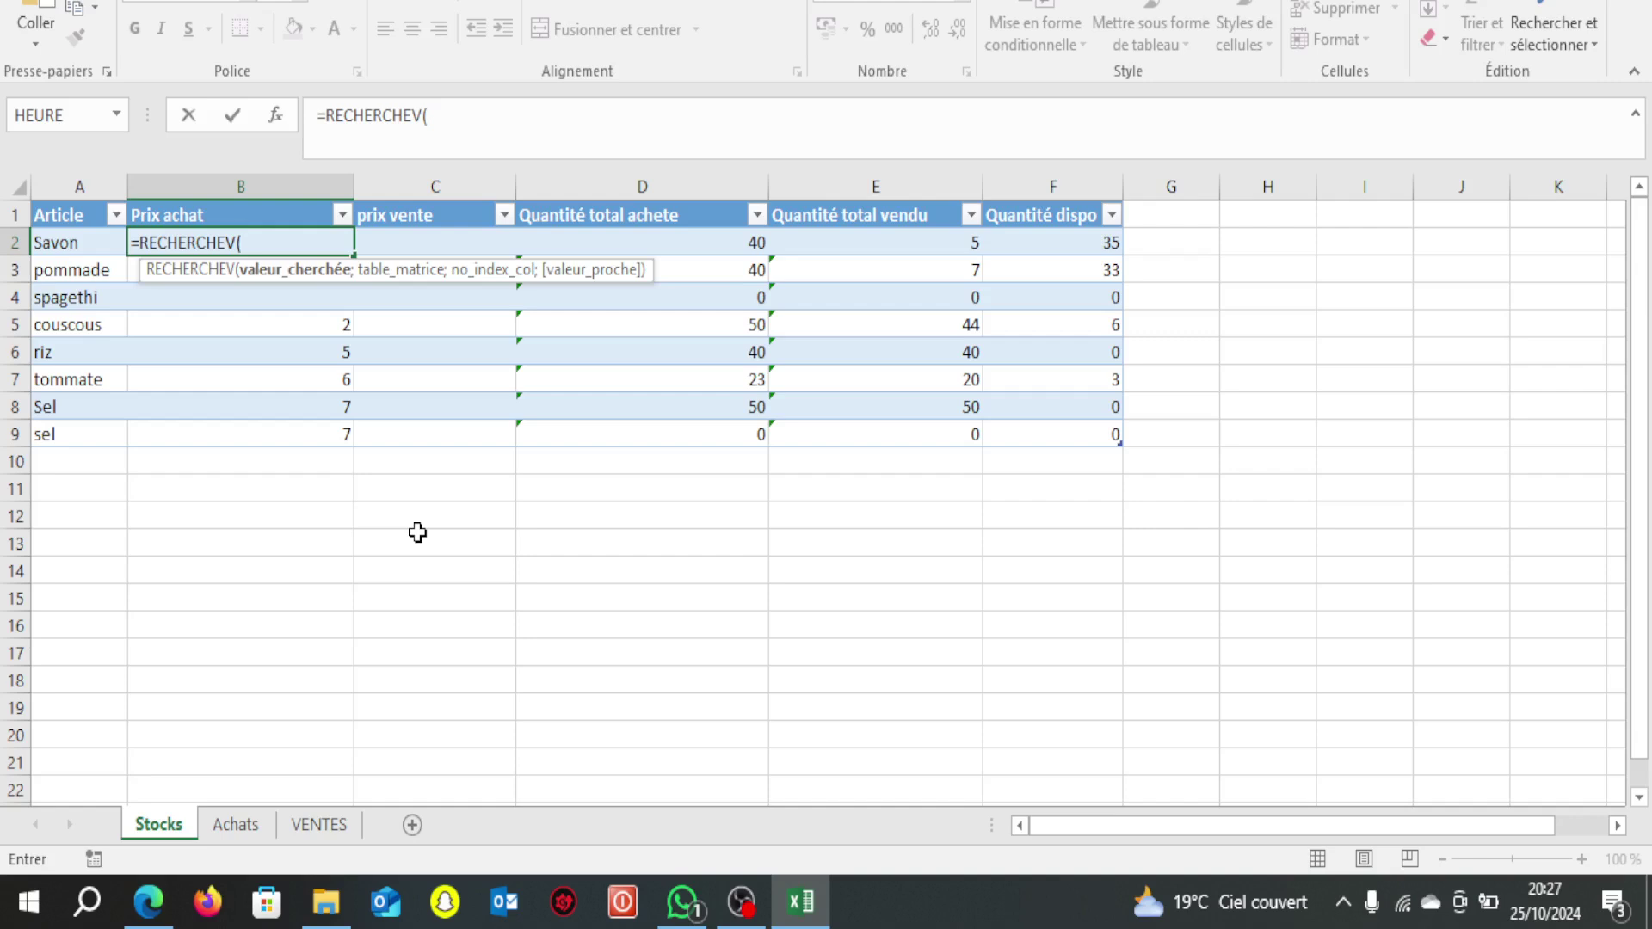
{"action": "left_click", "coordinate": [249, 826]}
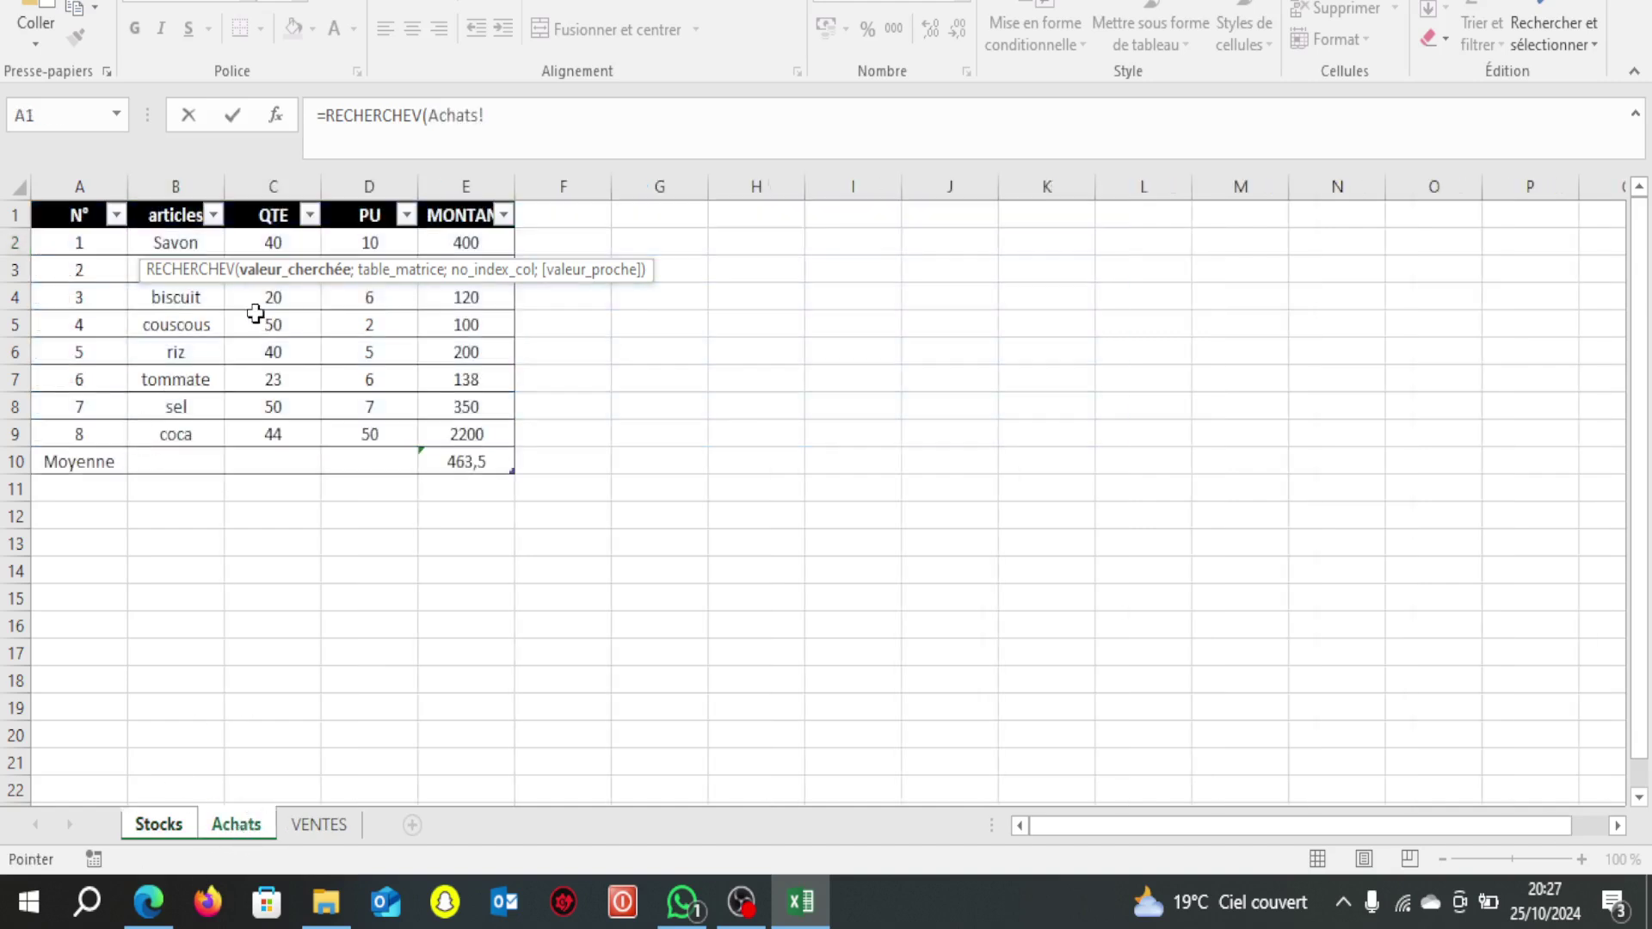
{"action": "left_click", "coordinate": [172, 242]}
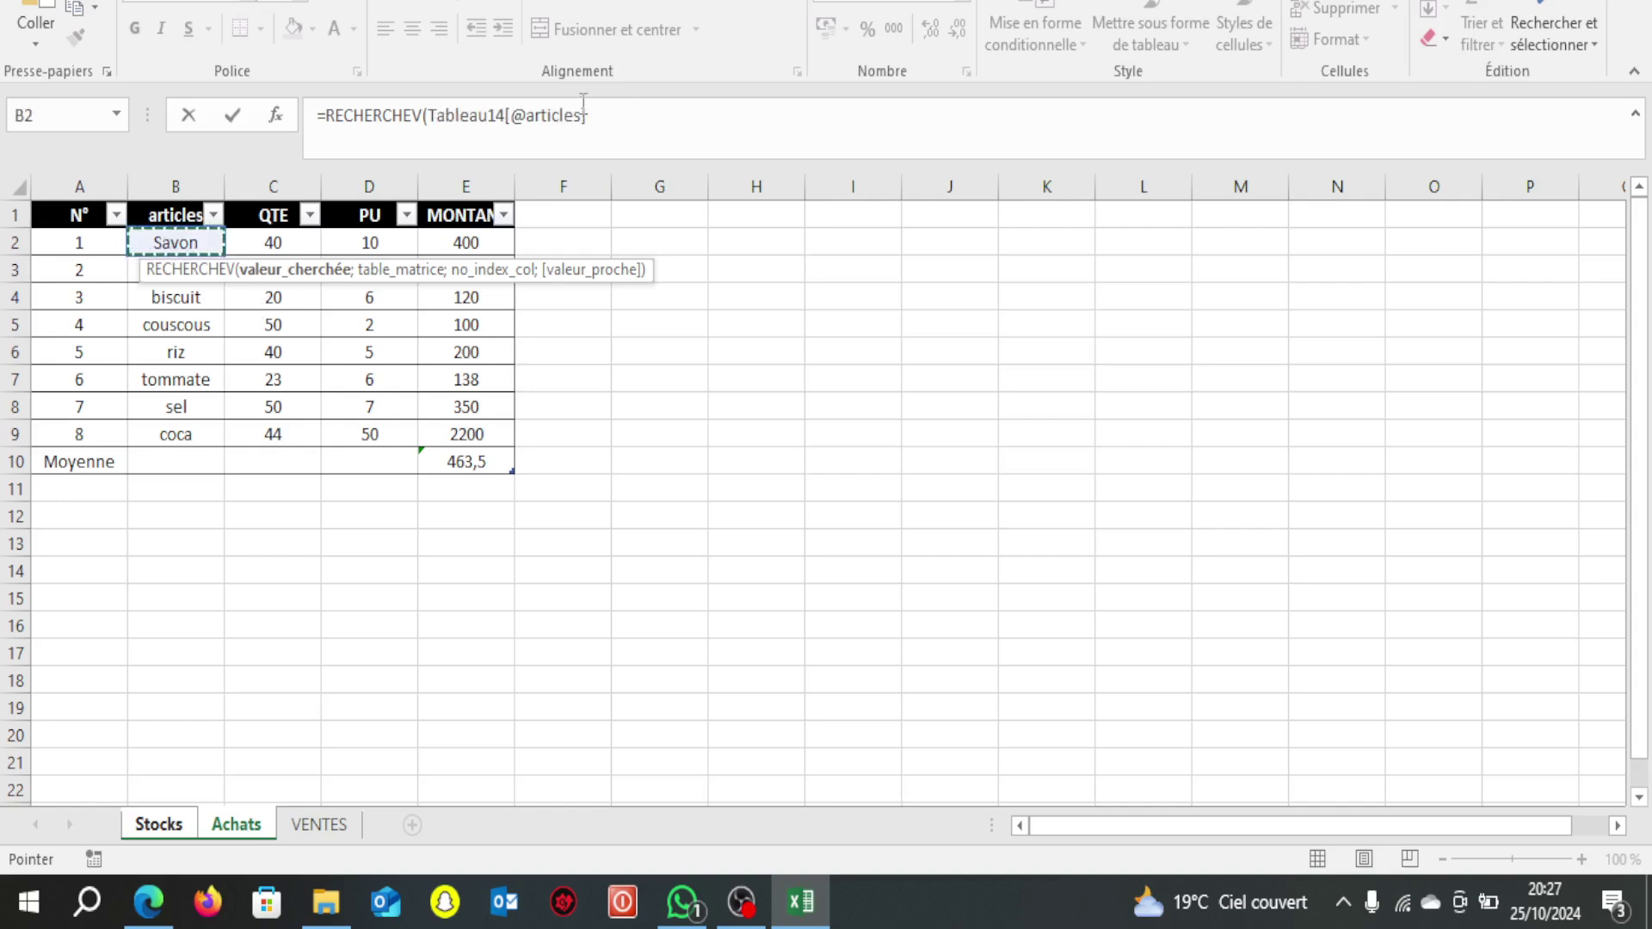
{"action": "left_click_drag", "start_coordinate": [593, 116], "coordinate": [430, 103]}
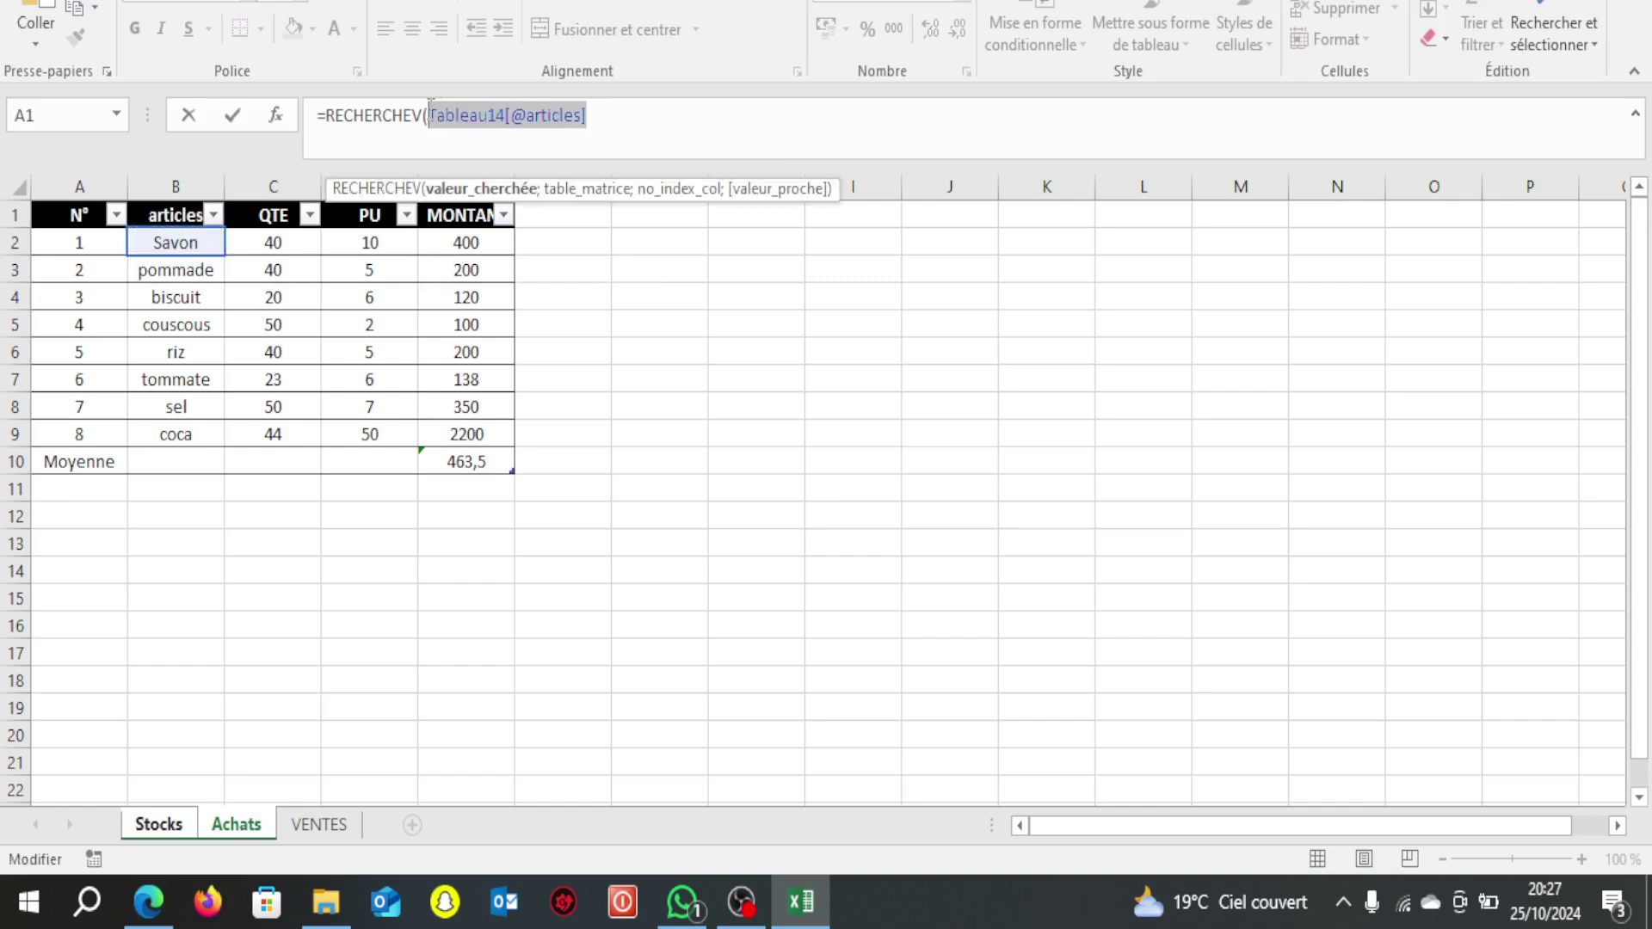
{"action": "type", "text": "[@Article]"}
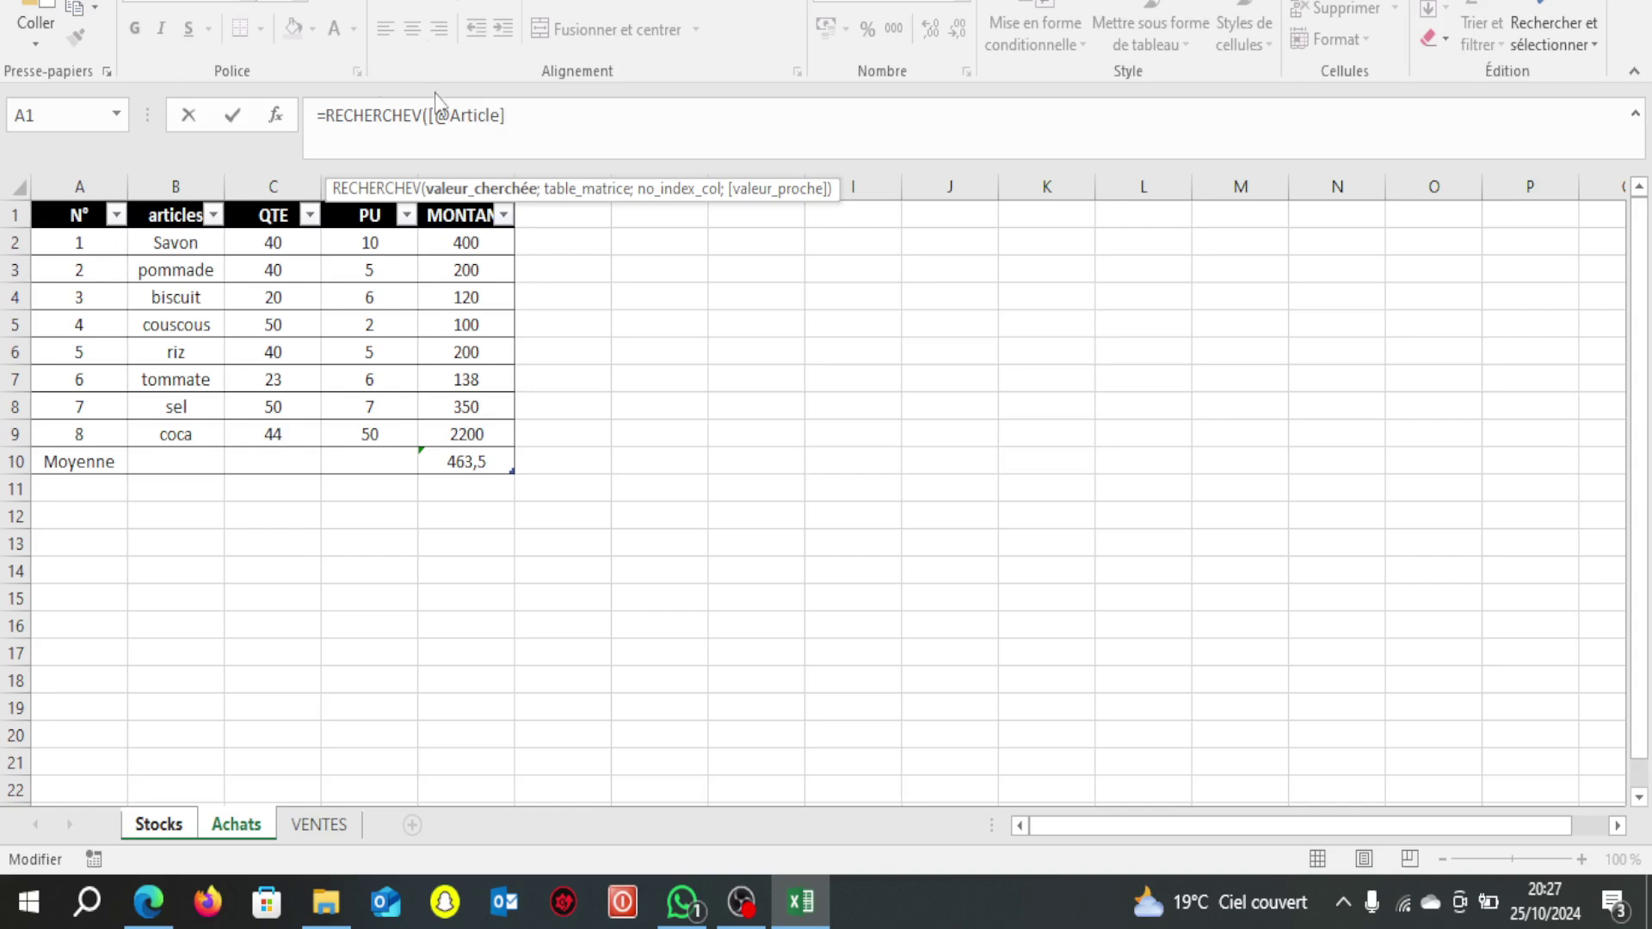
{"action": "left_click_drag", "start_coordinate": [525, 114], "coordinate": [430, 110]}
{"action": "key", "text": "ctrl+c"}
{"action": "left_click", "coordinate": [200, 245]}
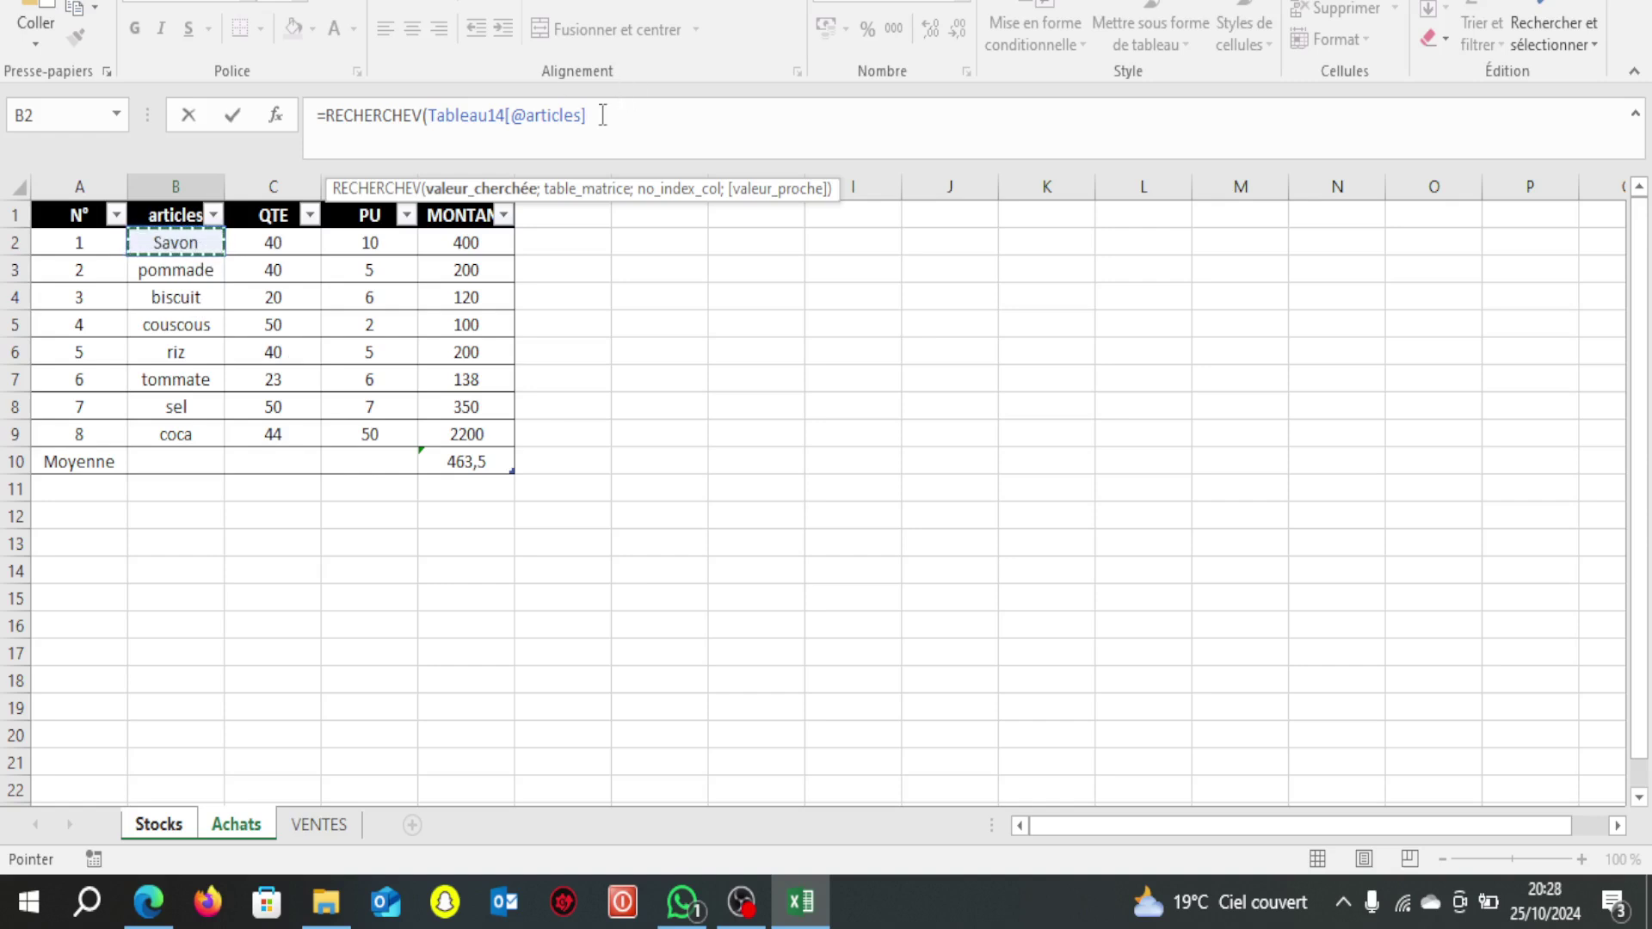
{"action": "left_click_drag", "start_coordinate": [603, 115], "coordinate": [436, 93]}
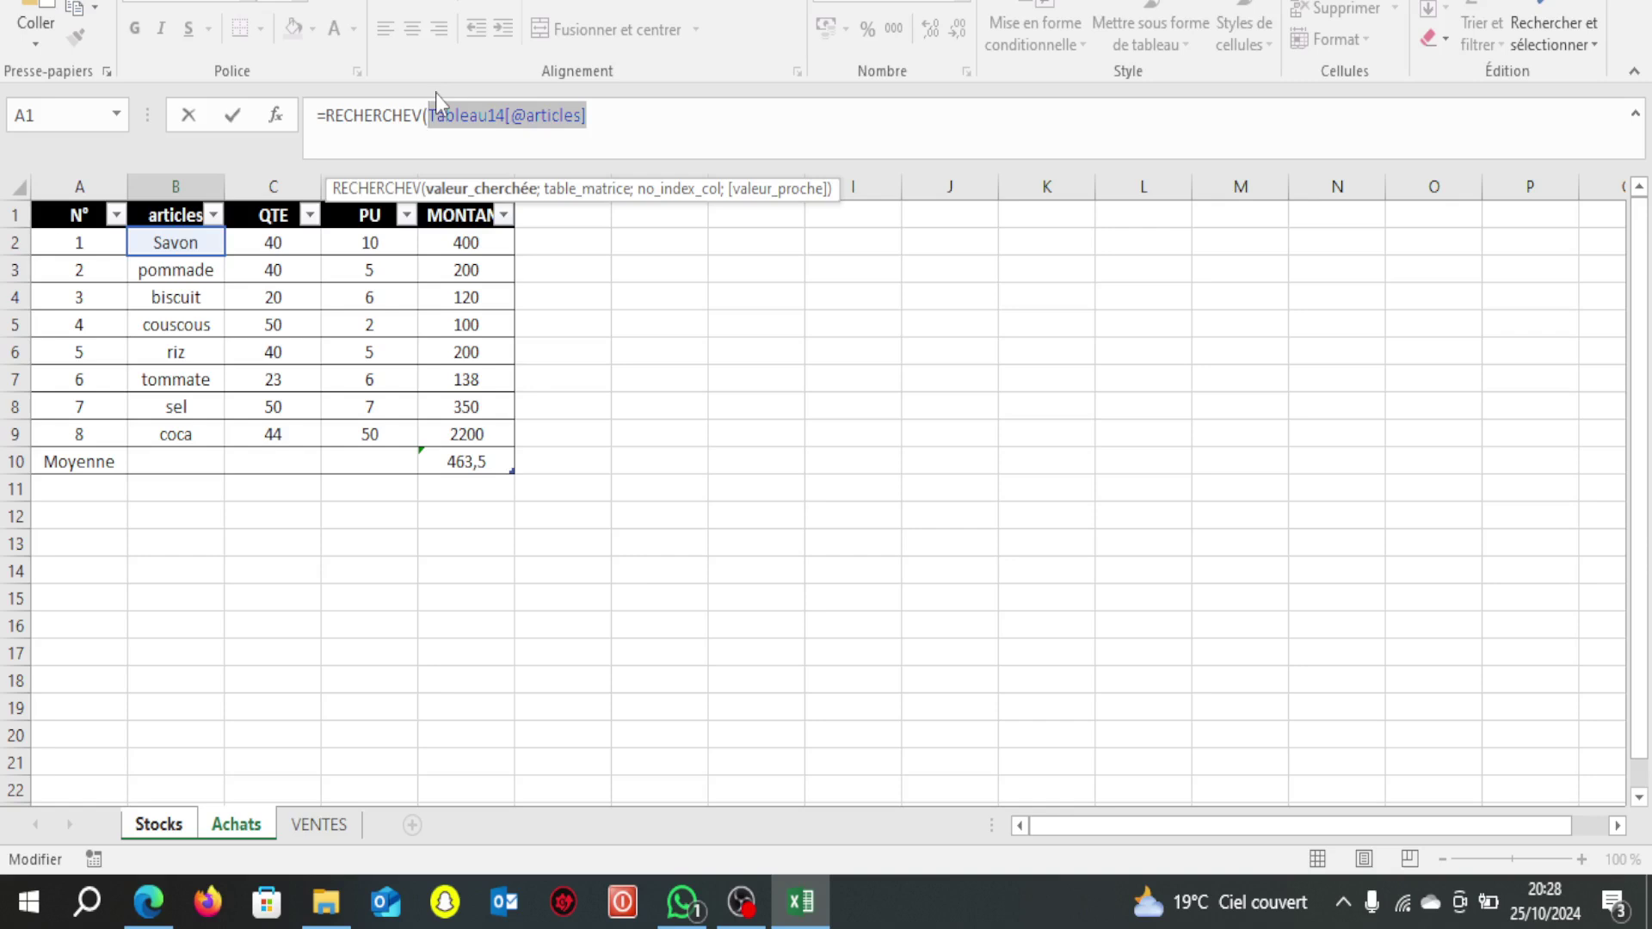
{"action": "key", "text": "ctrl+v"}
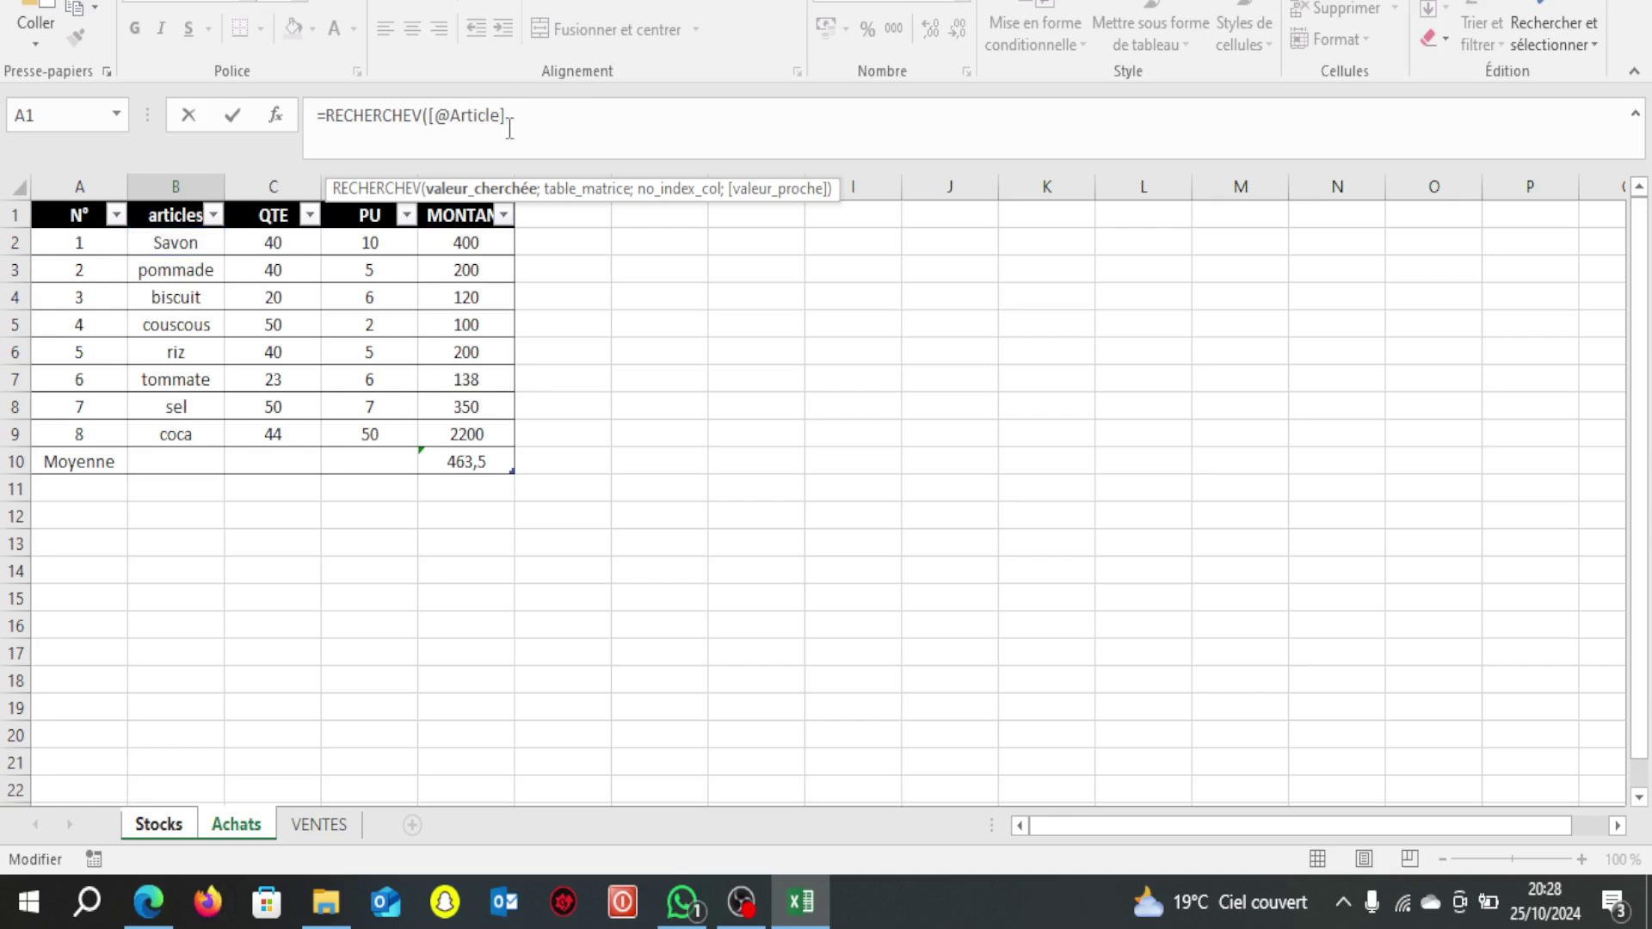
Complete the RECHERCHEV formula with the range Achats!B1:E9, column index 3 and exact match FAUX, and enter it.
{"action": "type", "text": ";"}
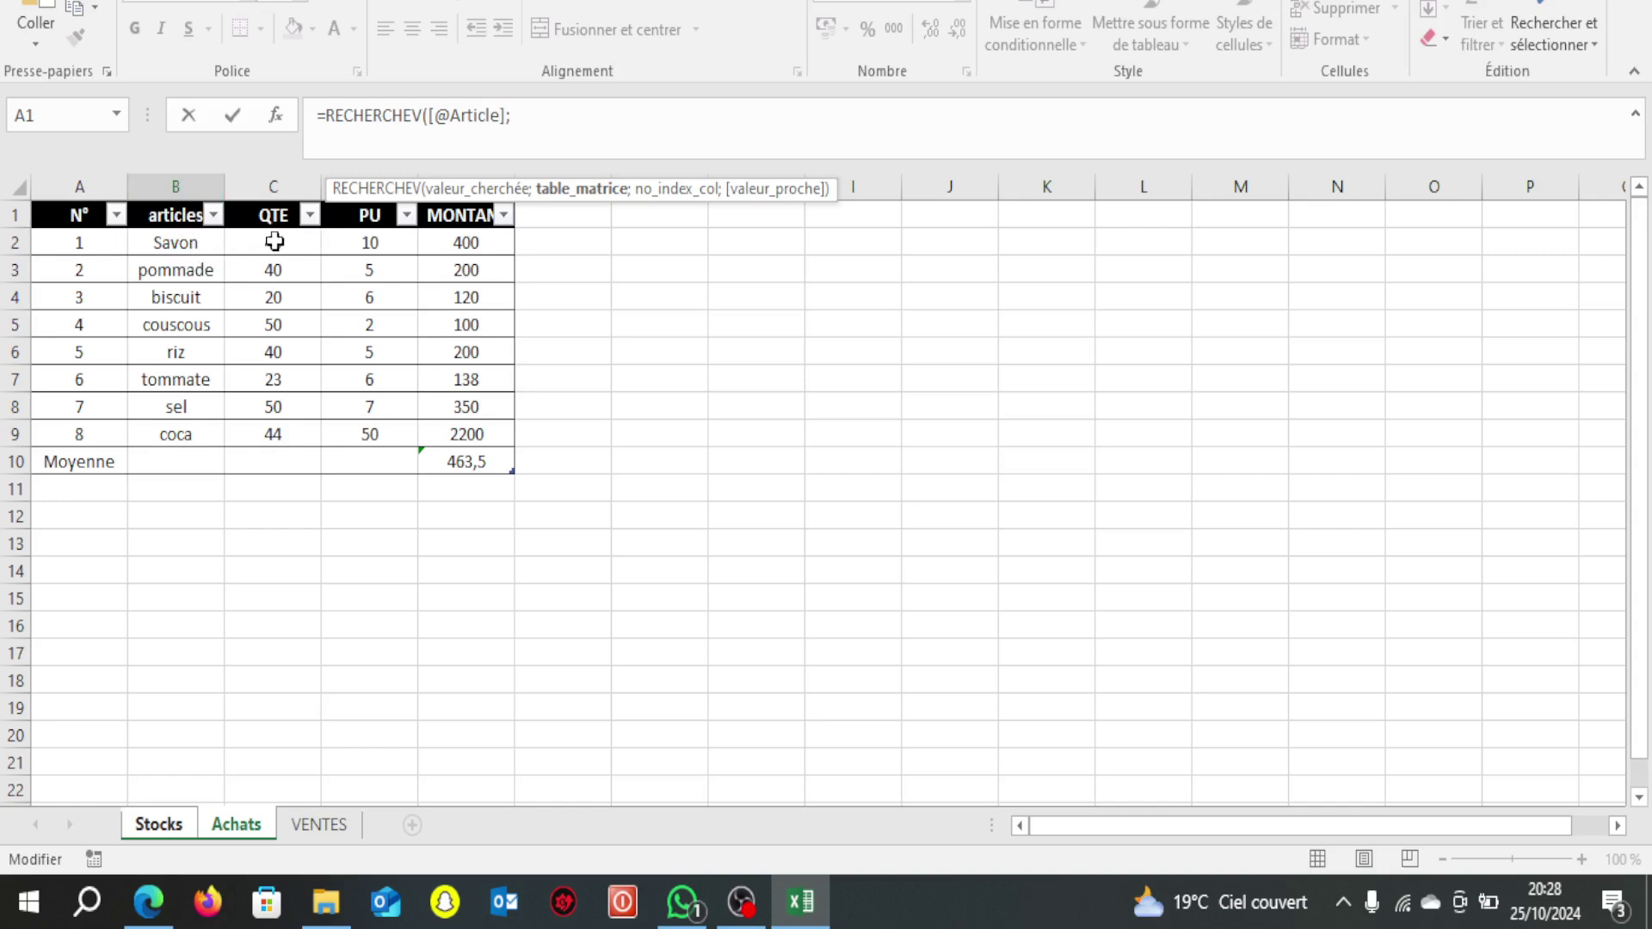
{"action": "left_click", "coordinate": [181, 215]}
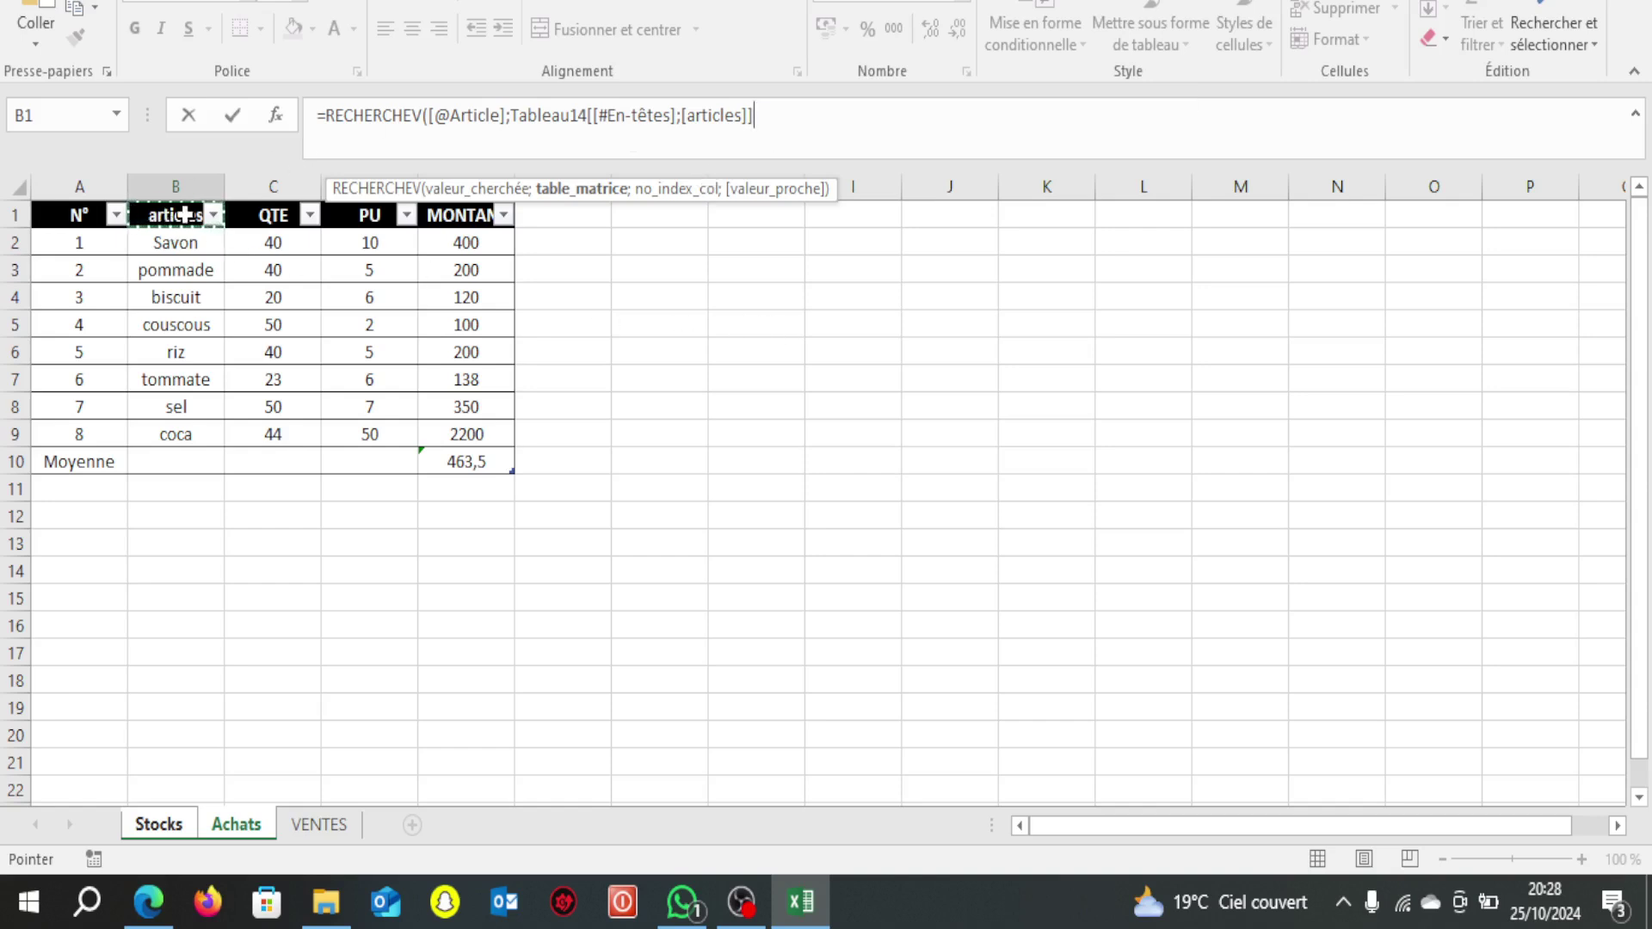
{"action": "left_click_drag", "start_coordinate": [176, 219], "coordinate": [505, 435]}
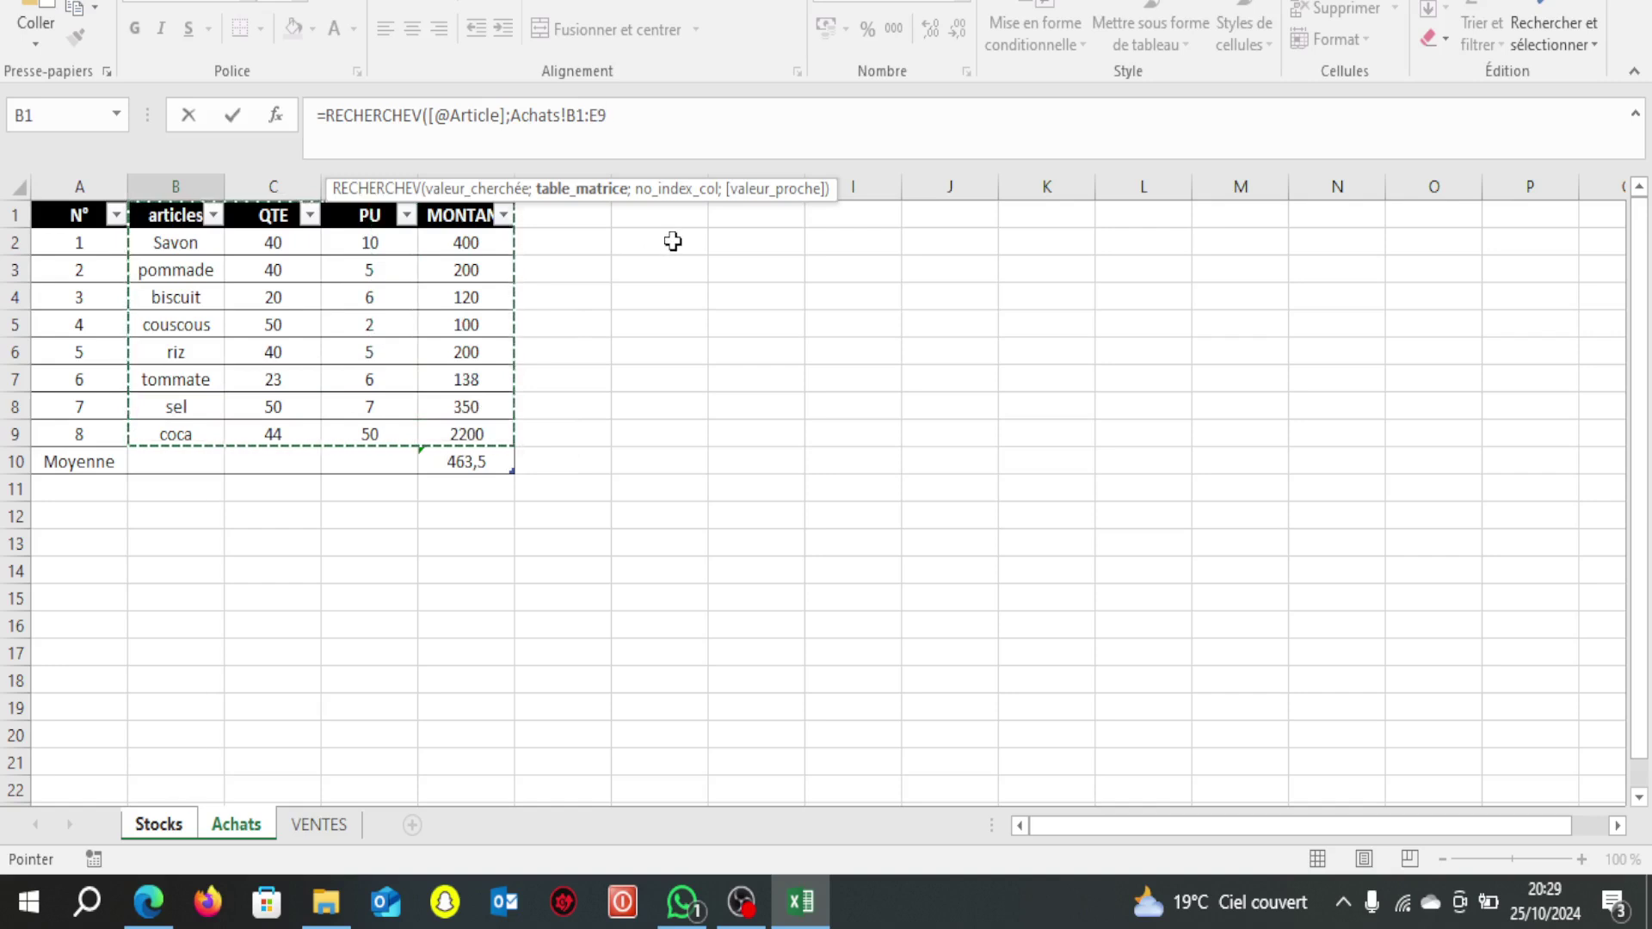
{"action": "type", "text": ";3"}
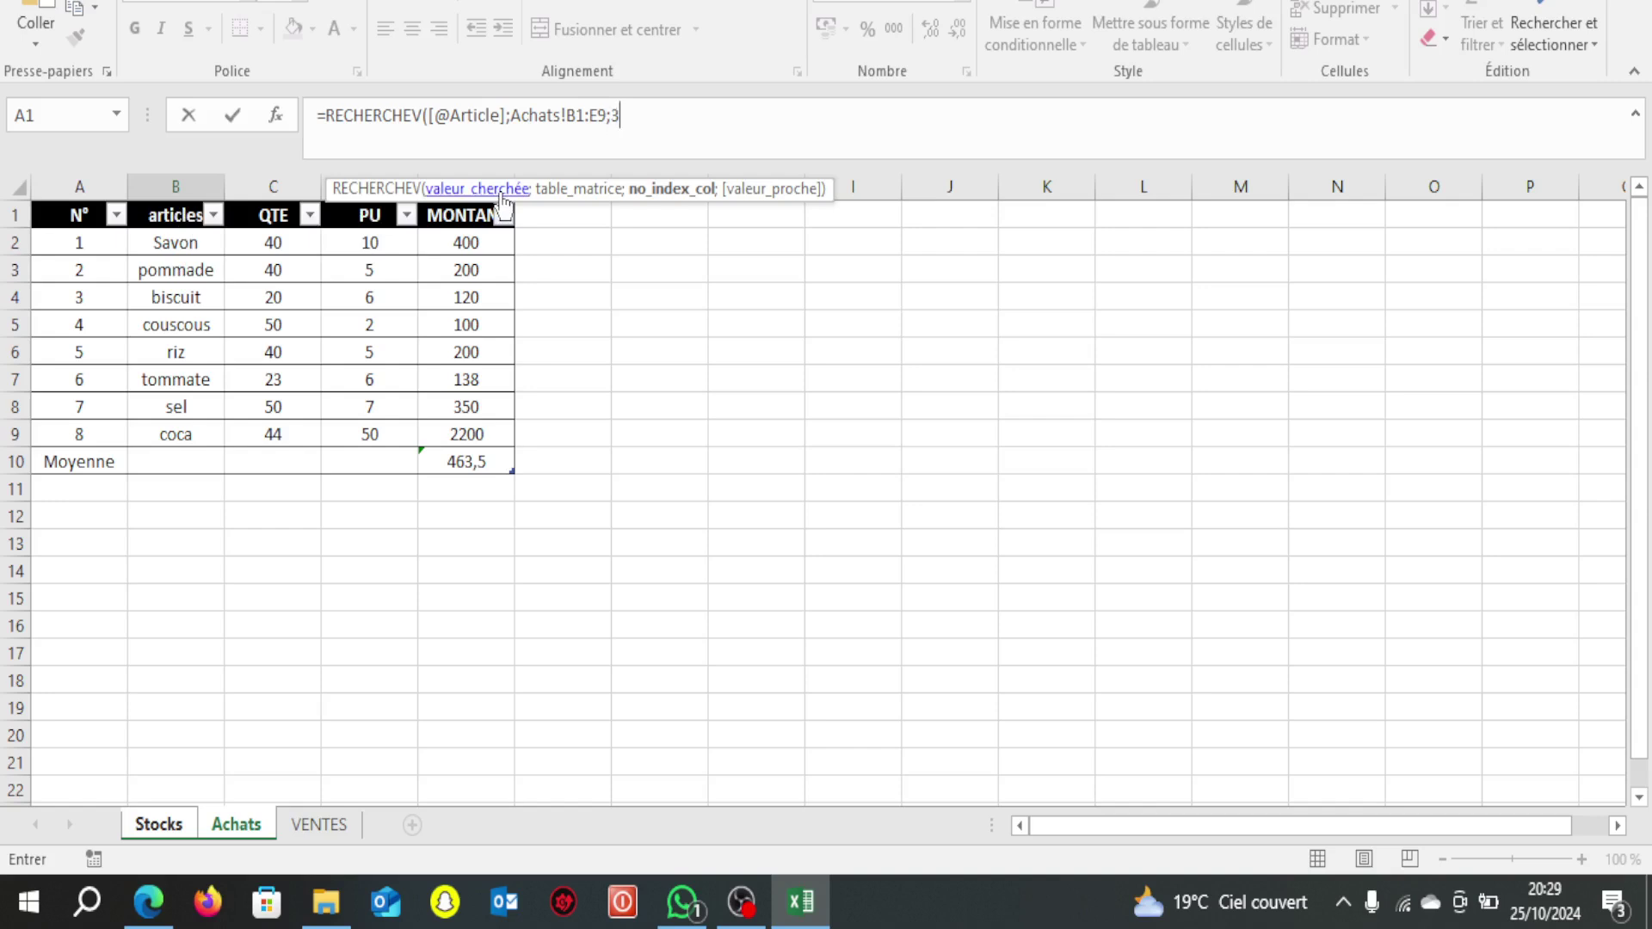
{"action": "type", "text": ";"}
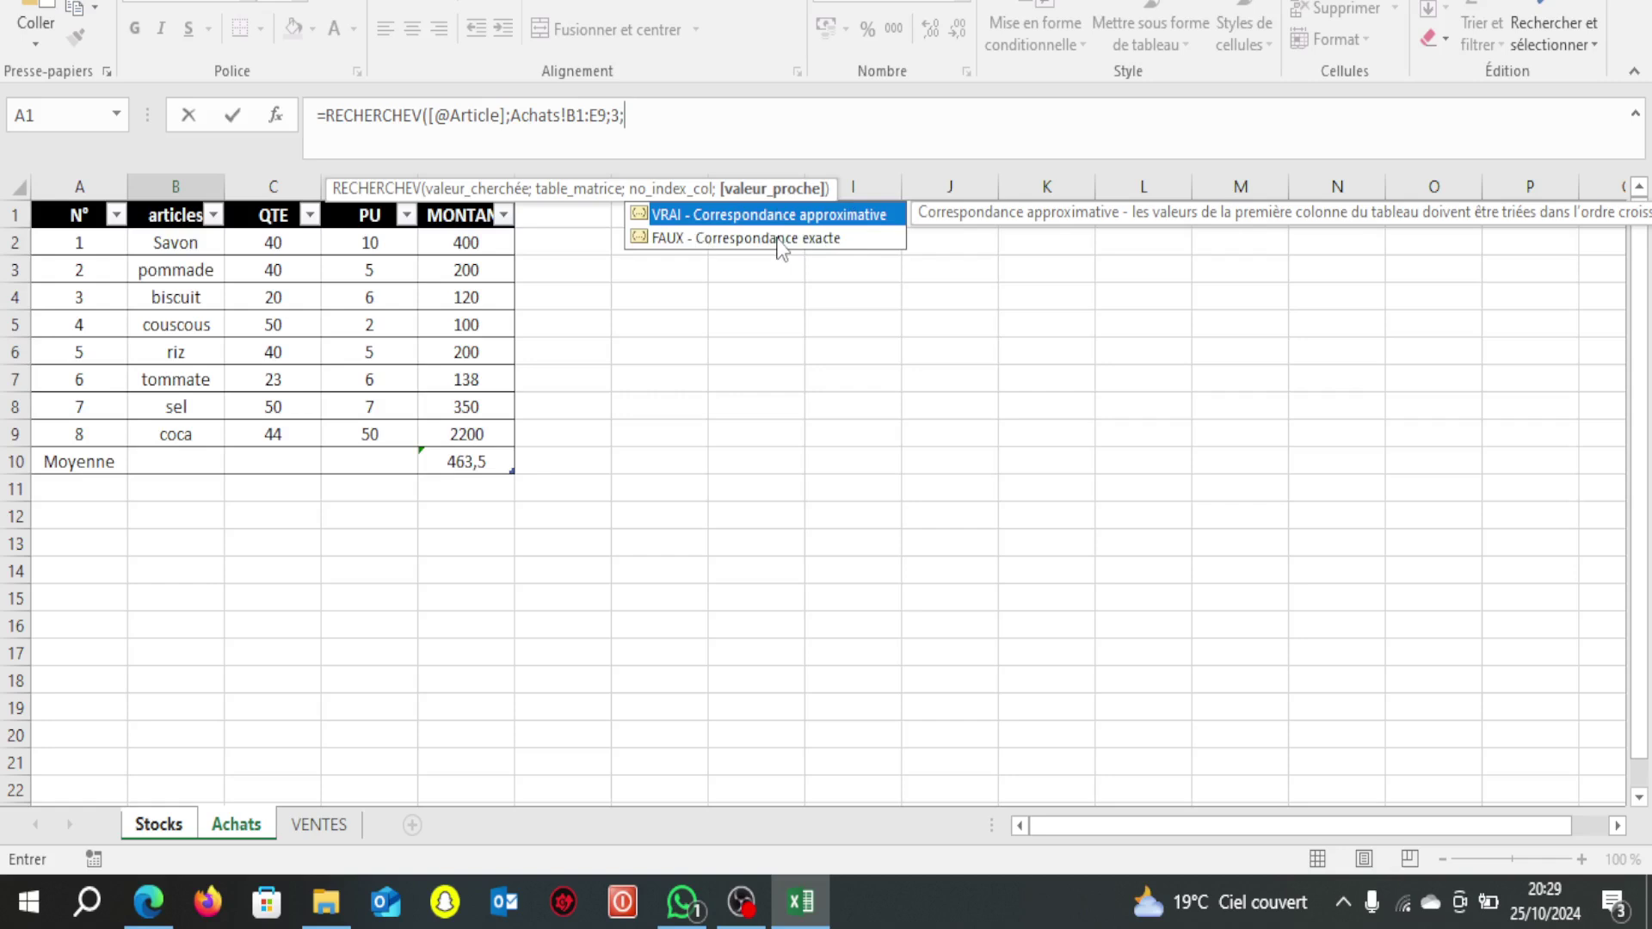
{"action": "double_click", "coordinate": [729, 238]}
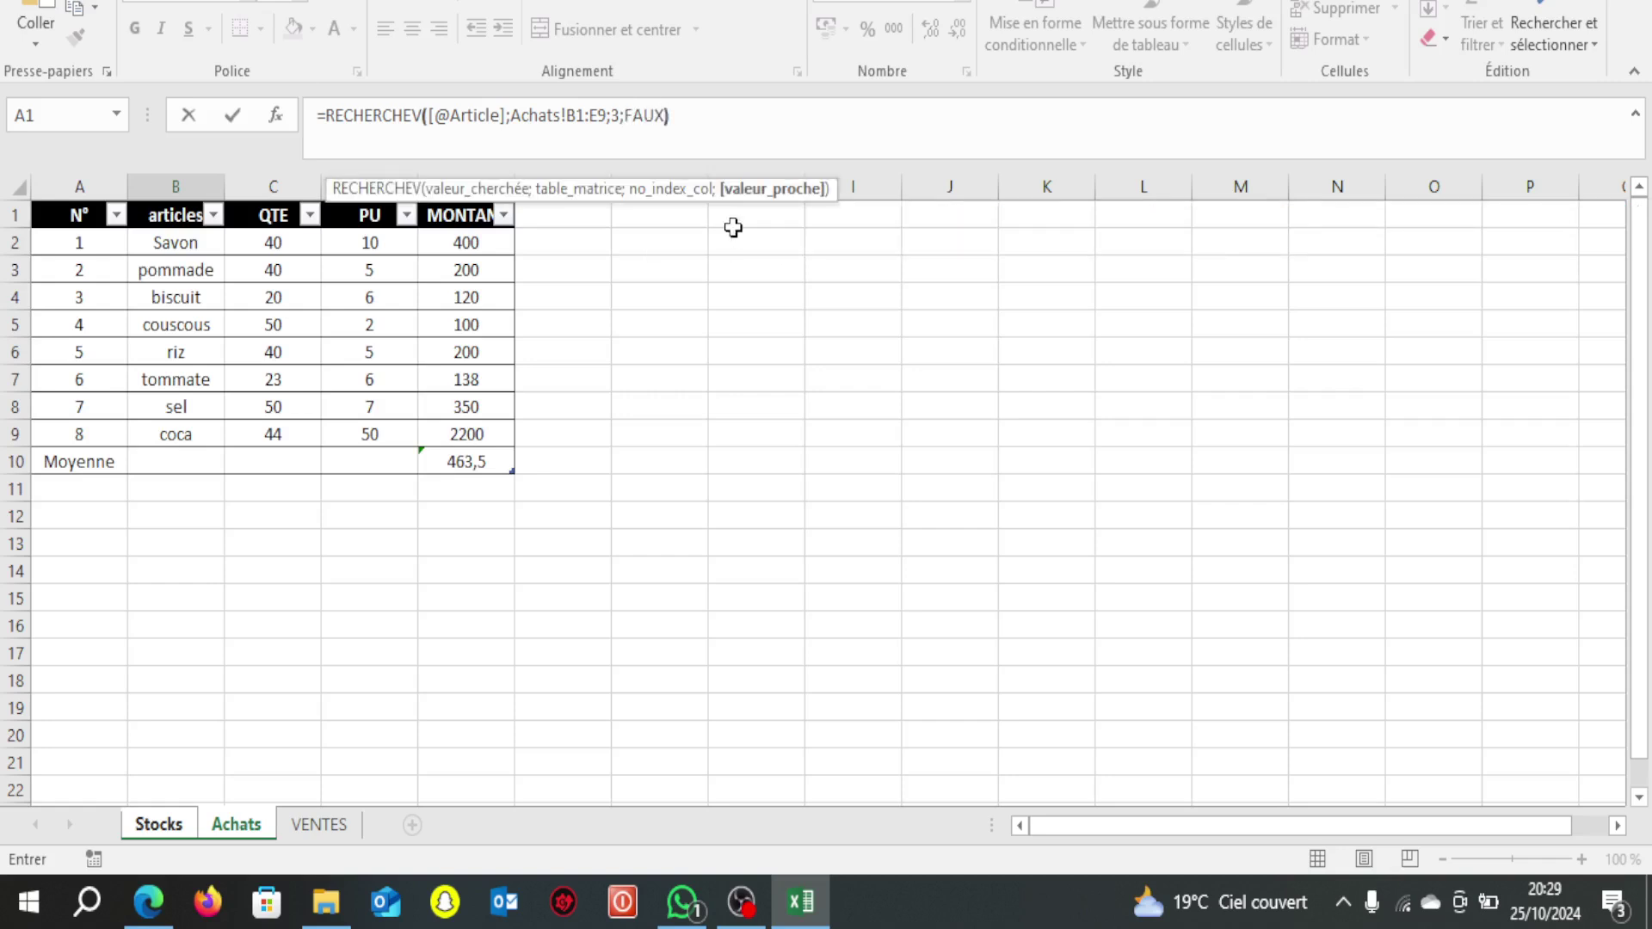
{"action": "key", "text": "Return"}
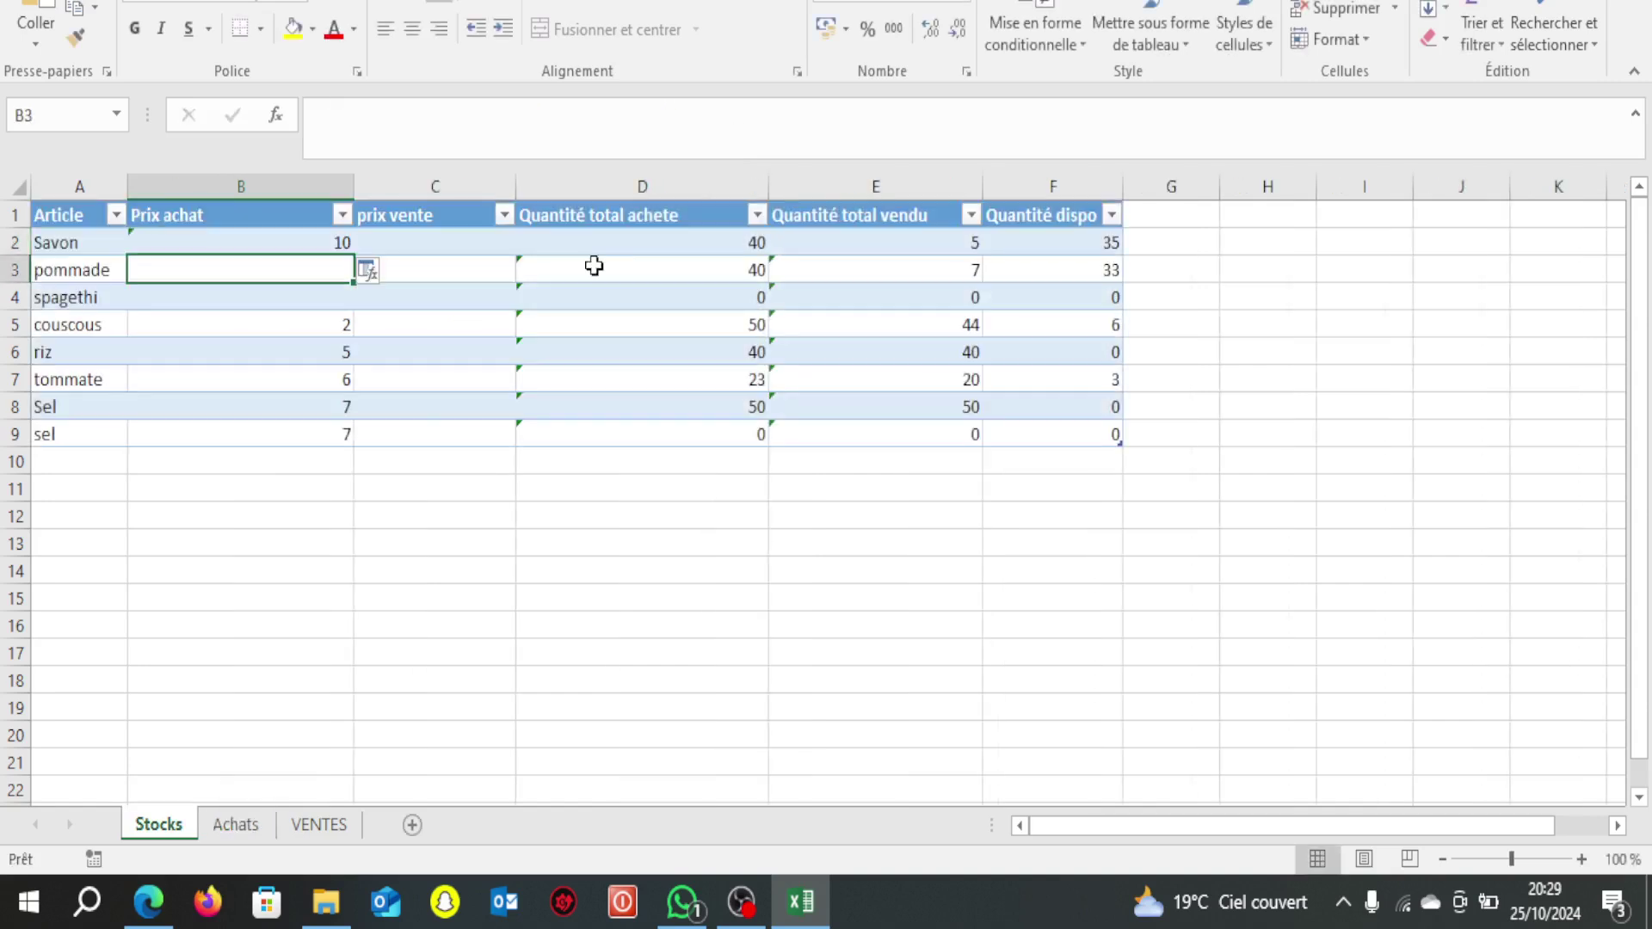
Fill the Savon row's Prix achat formula down through cell B9.
{"action": "left_click", "coordinate": [361, 543]}
{"action": "left_click", "coordinate": [295, 245]}
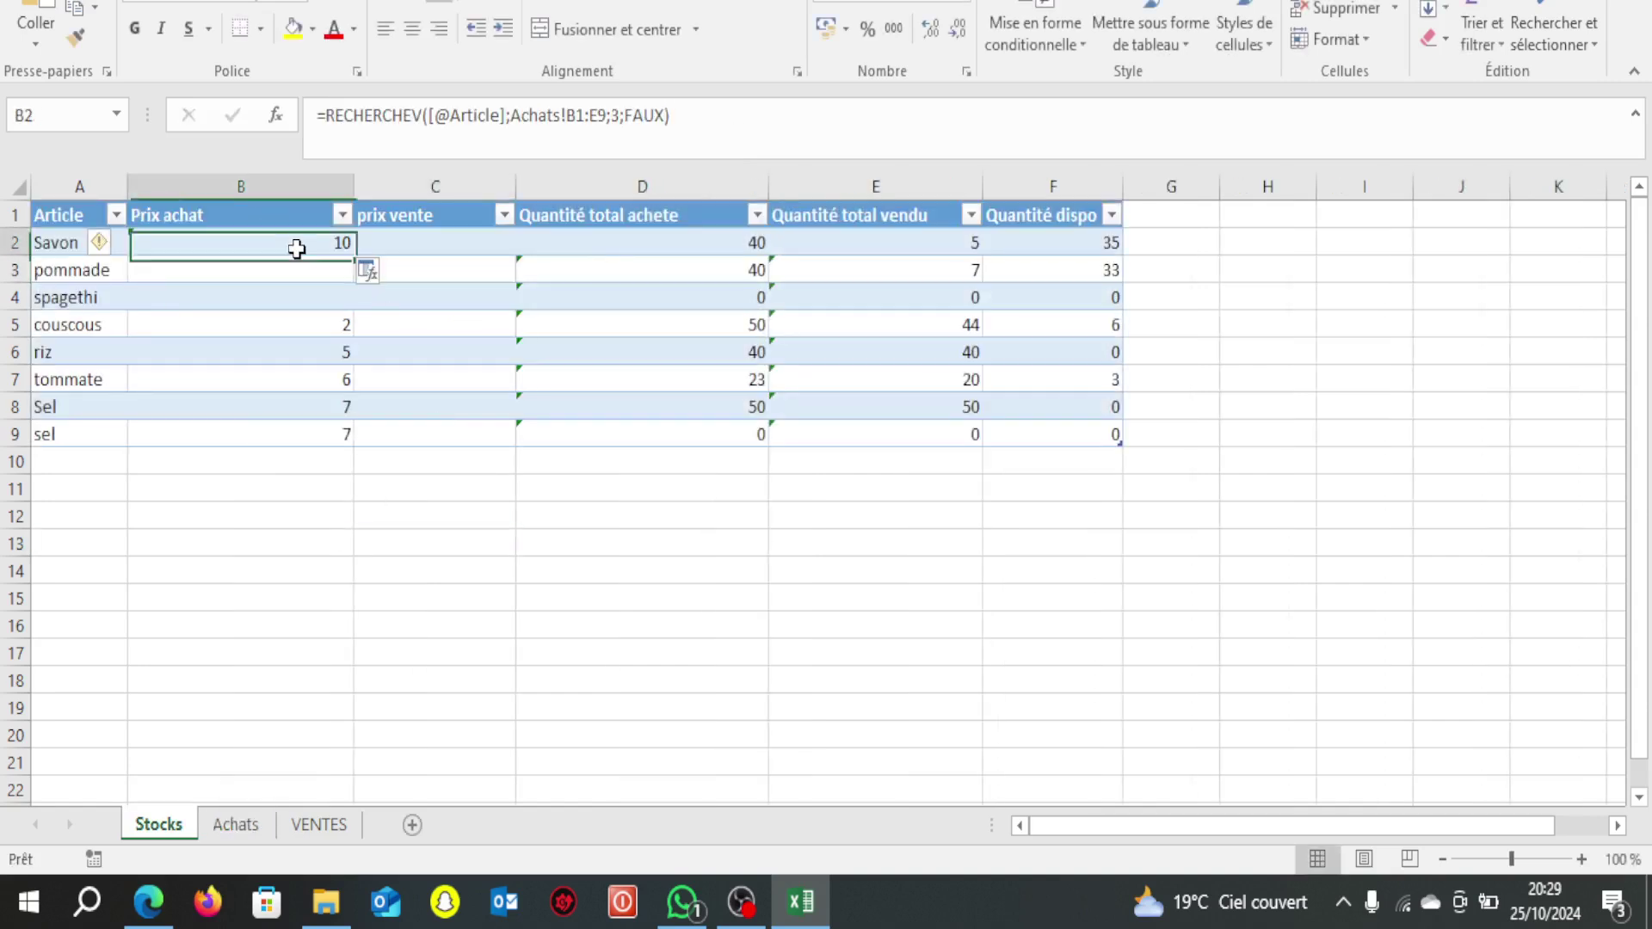
{"action": "left_click_drag", "start_coordinate": [353, 256], "coordinate": [343, 439]}
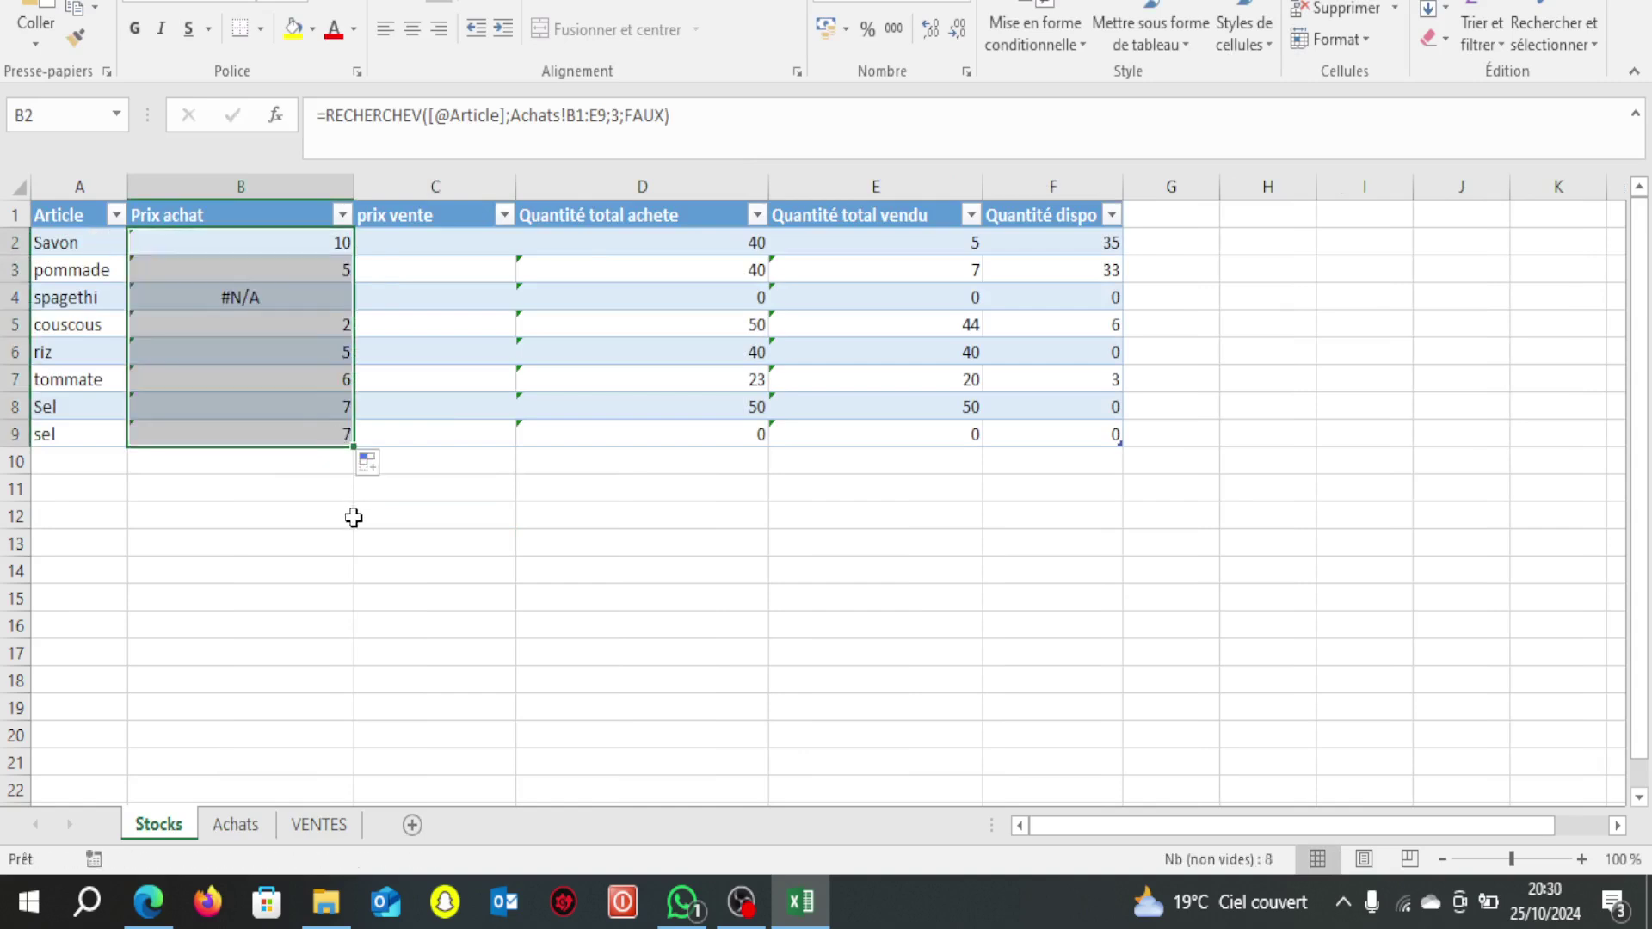
{"action": "left_click", "coordinate": [352, 517]}
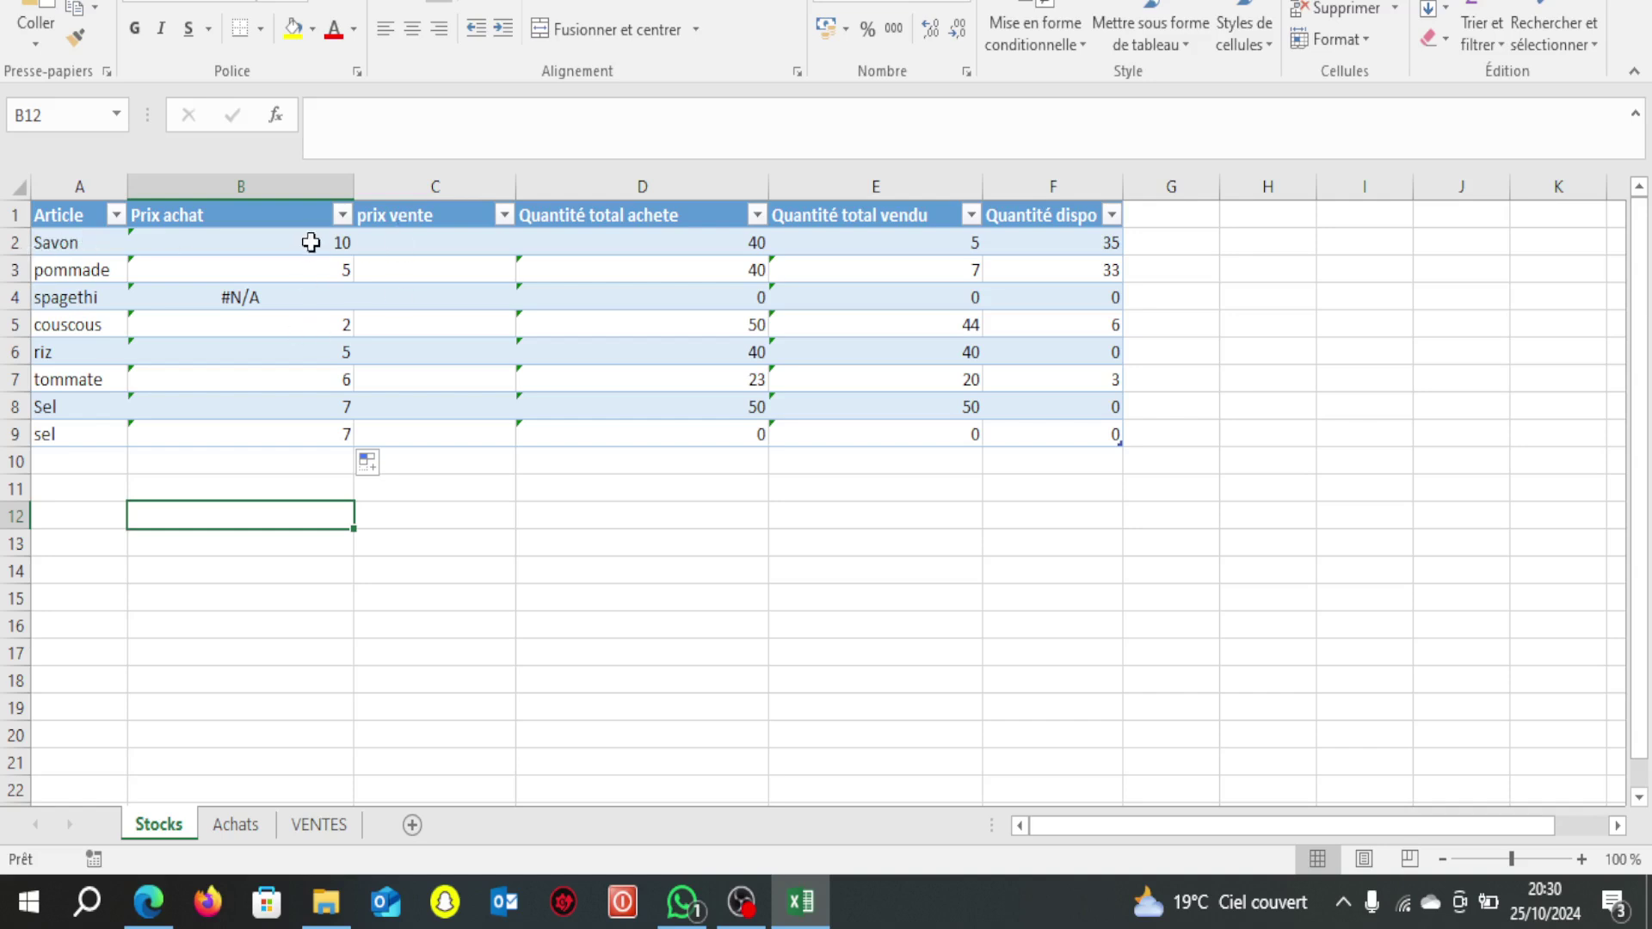
Compare the spagethi row's Prix achat formula with the article list on the Achats sheet.
{"action": "left_click", "coordinate": [235, 824]}
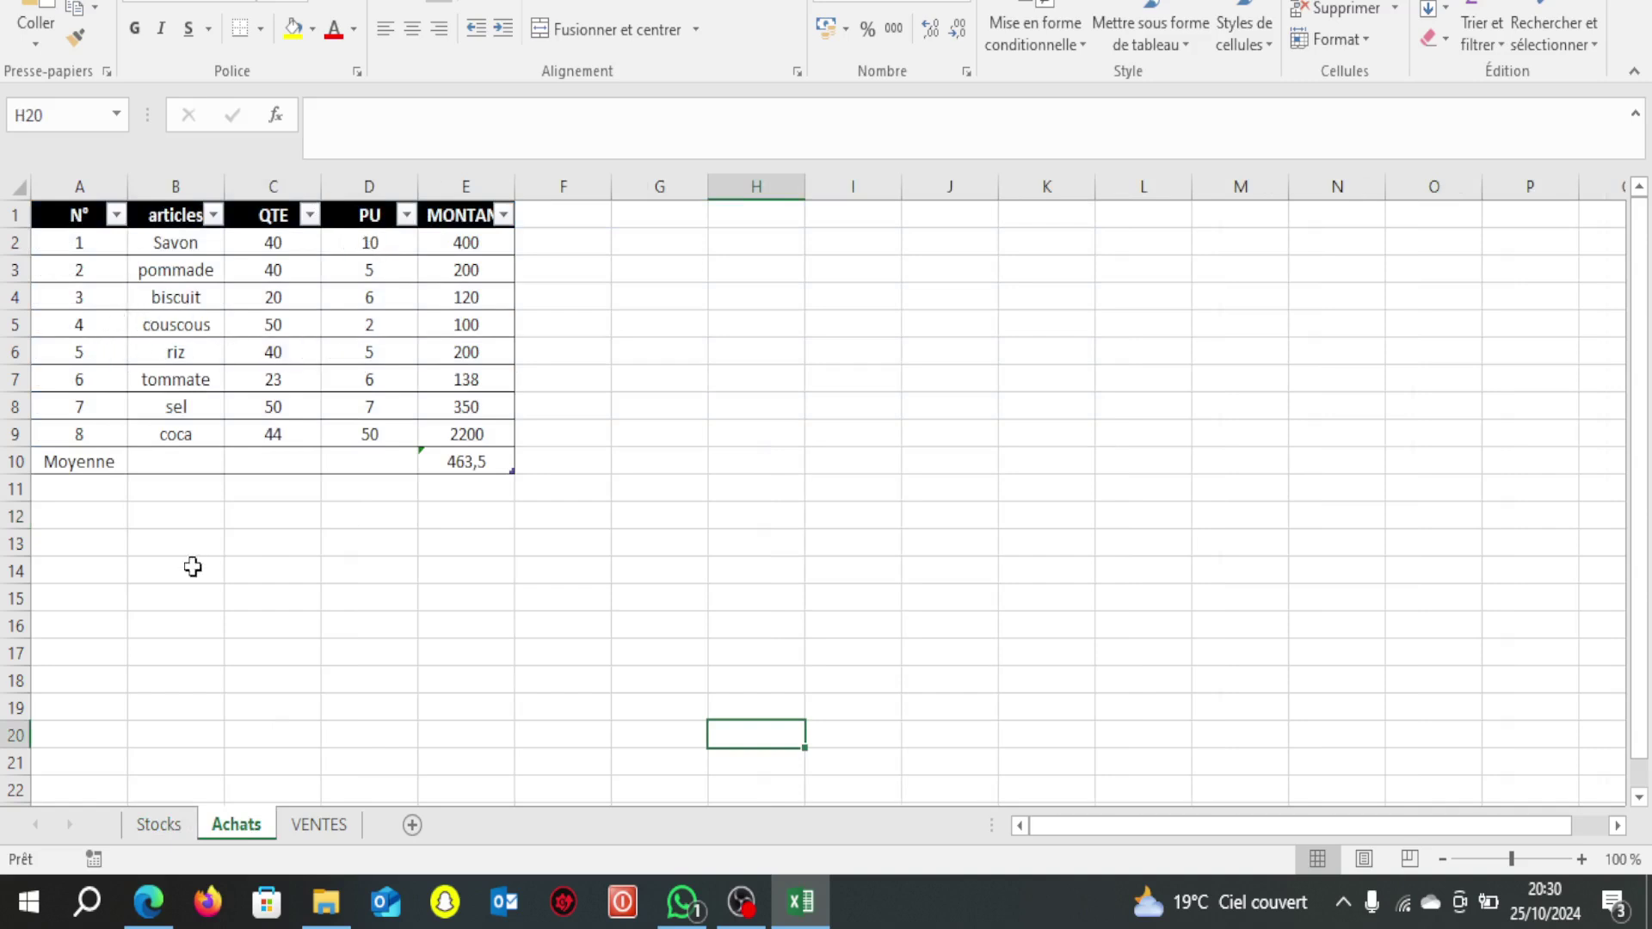
{"action": "left_click", "coordinate": [158, 824]}
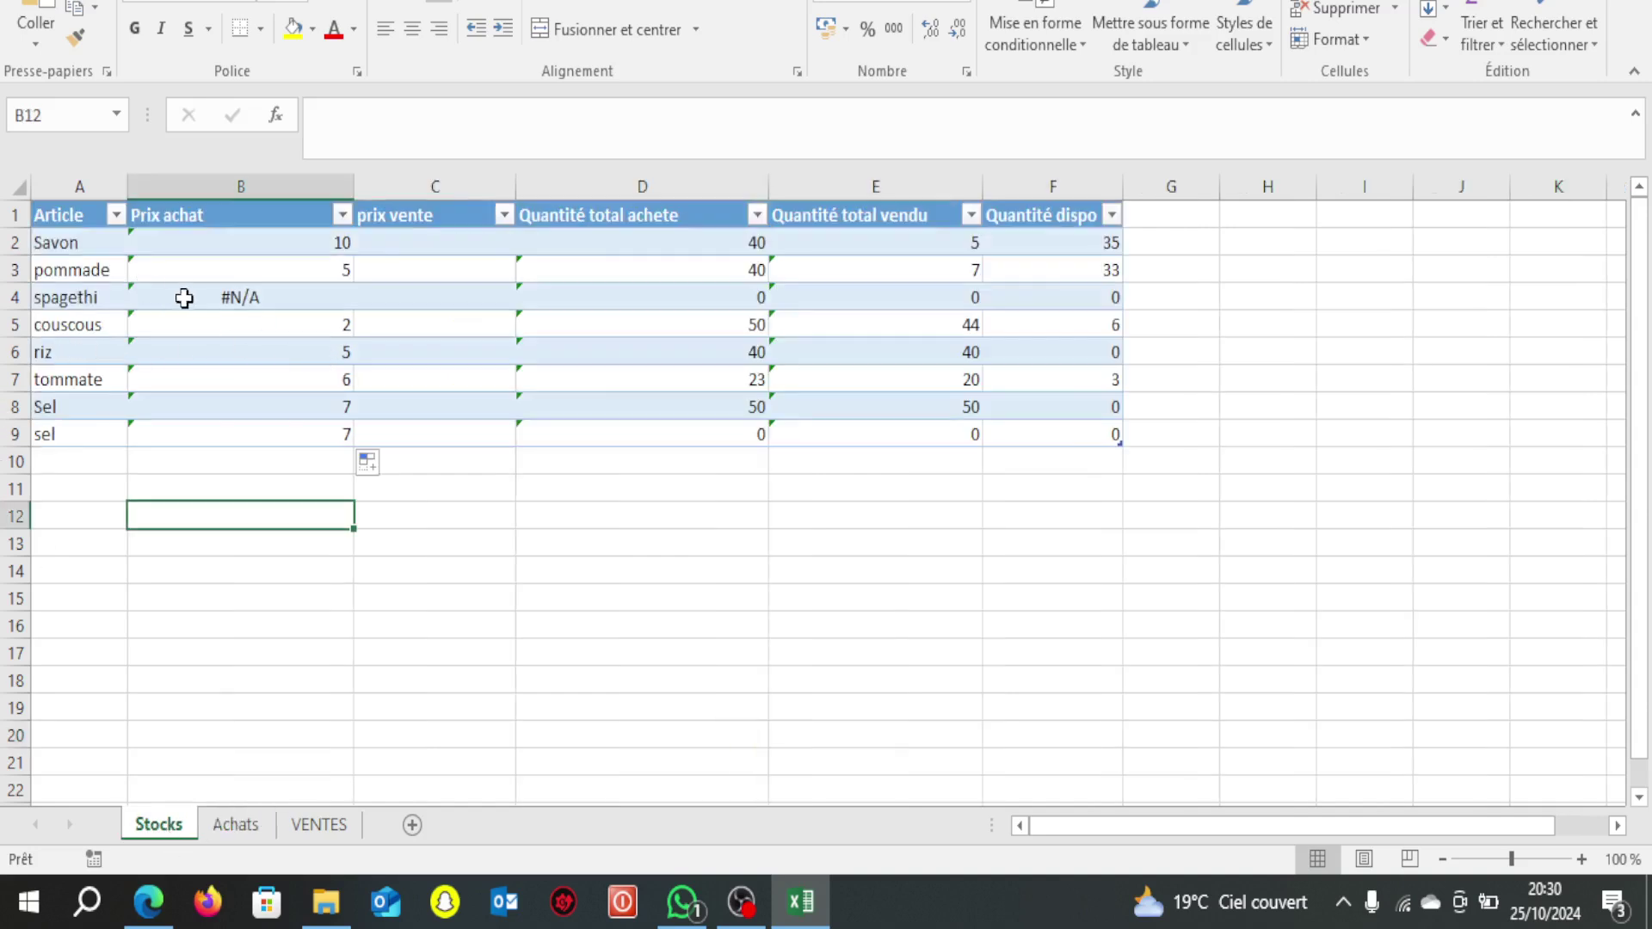
{"action": "left_click", "coordinate": [270, 301]}
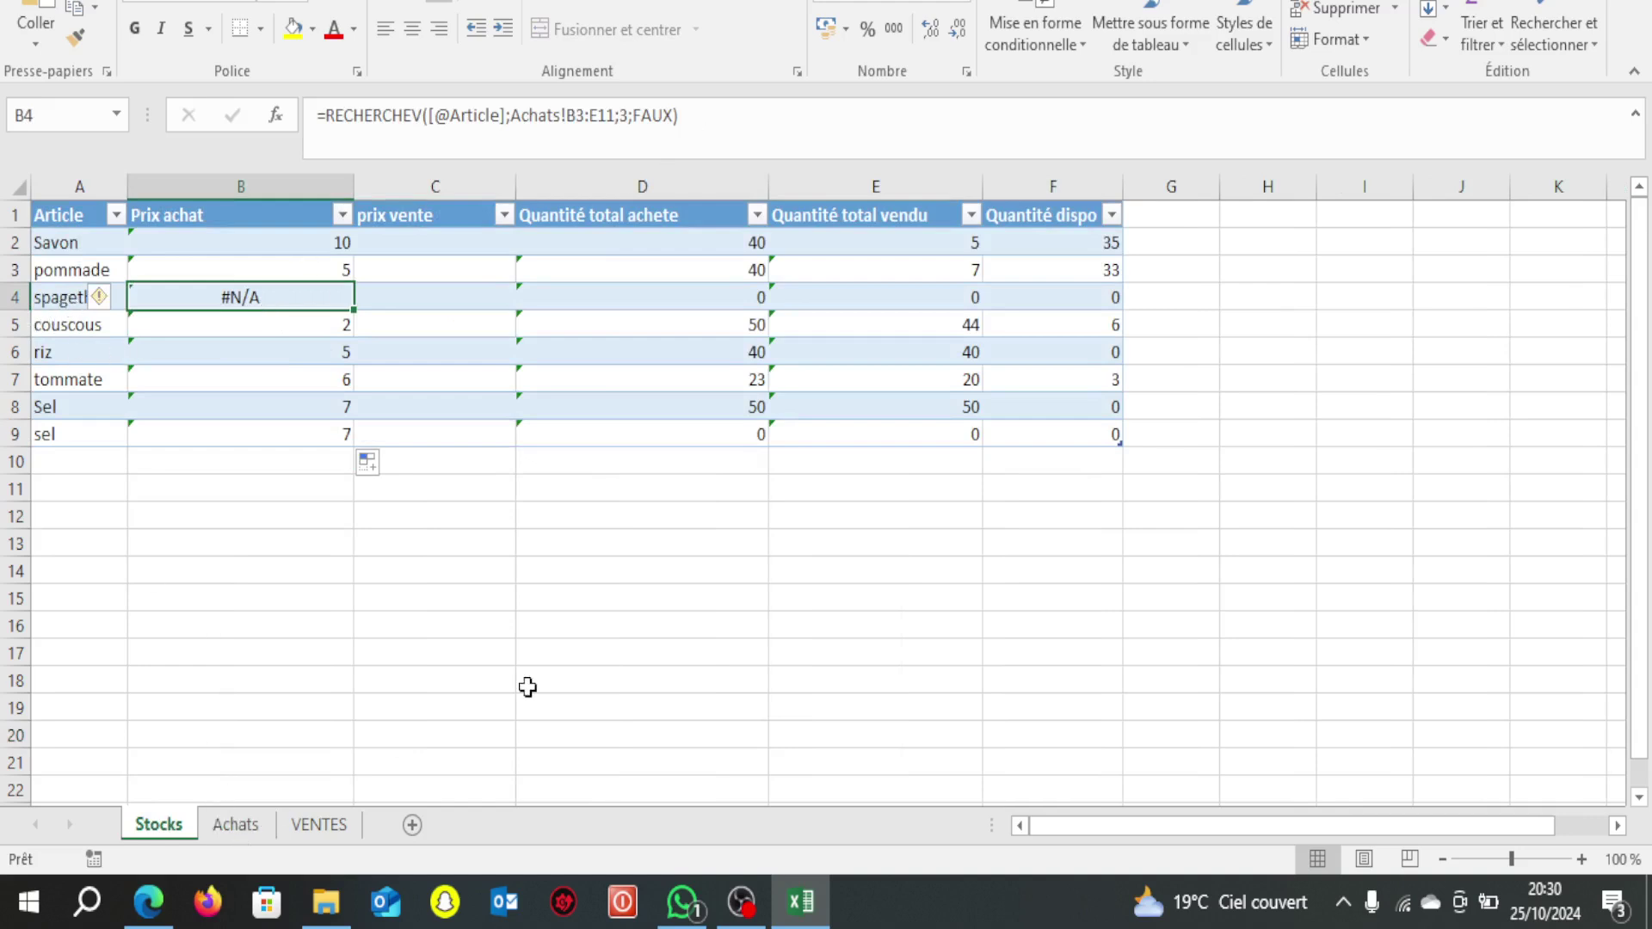
{"action": "left_click", "coordinate": [236, 824]}
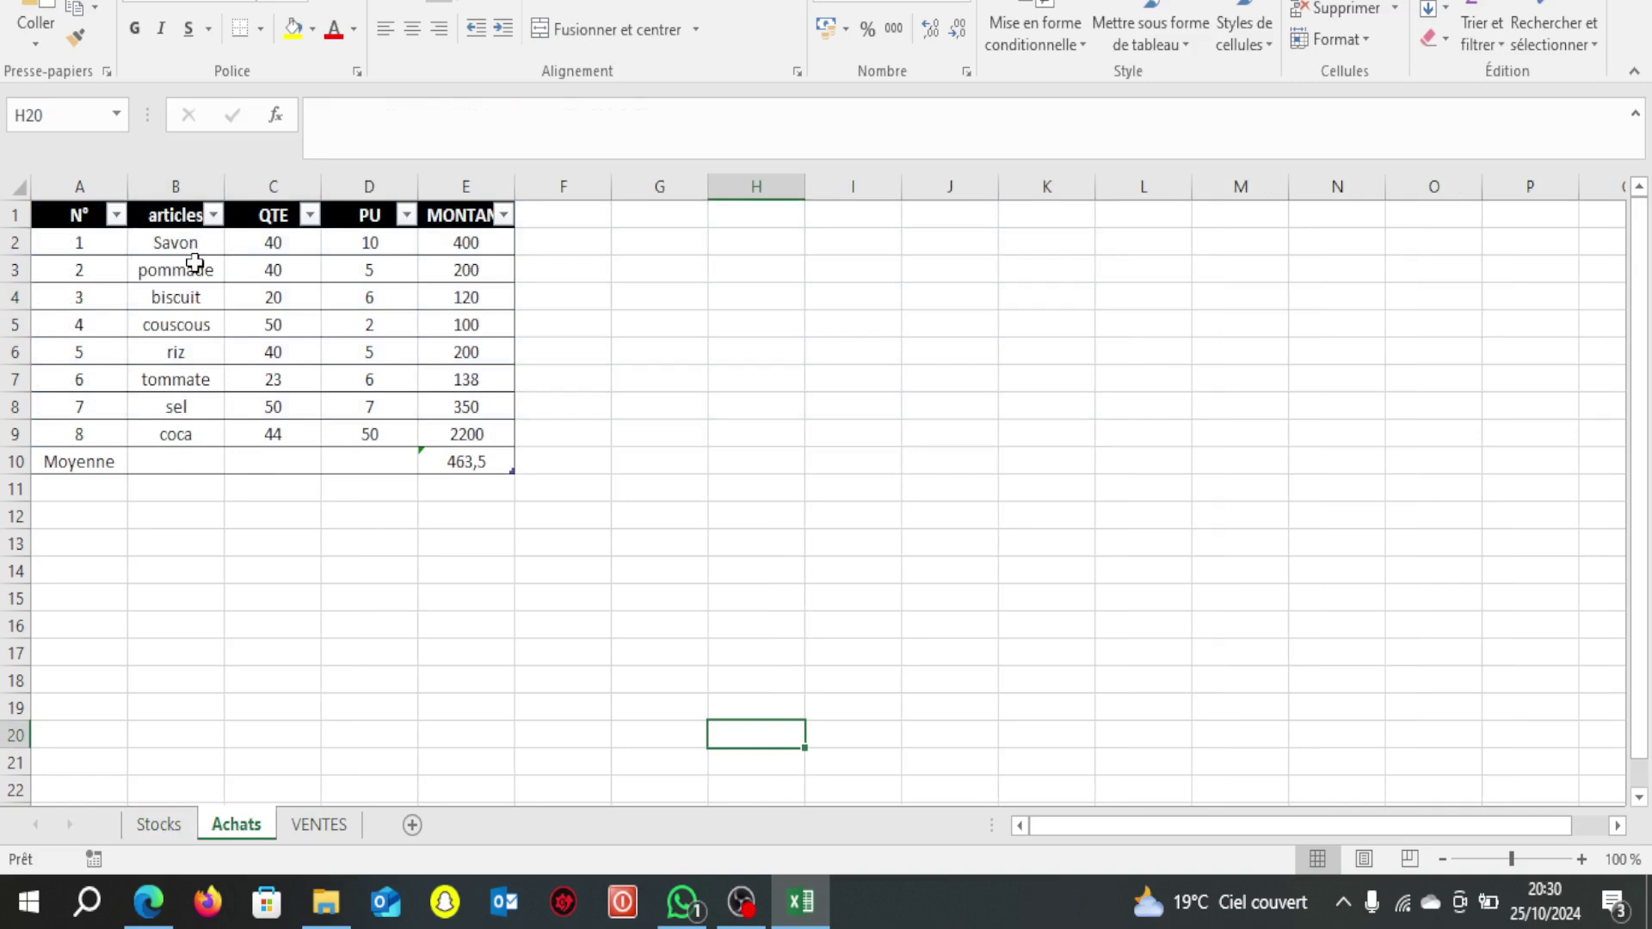
{"action": "left_click", "coordinate": [160, 824]}
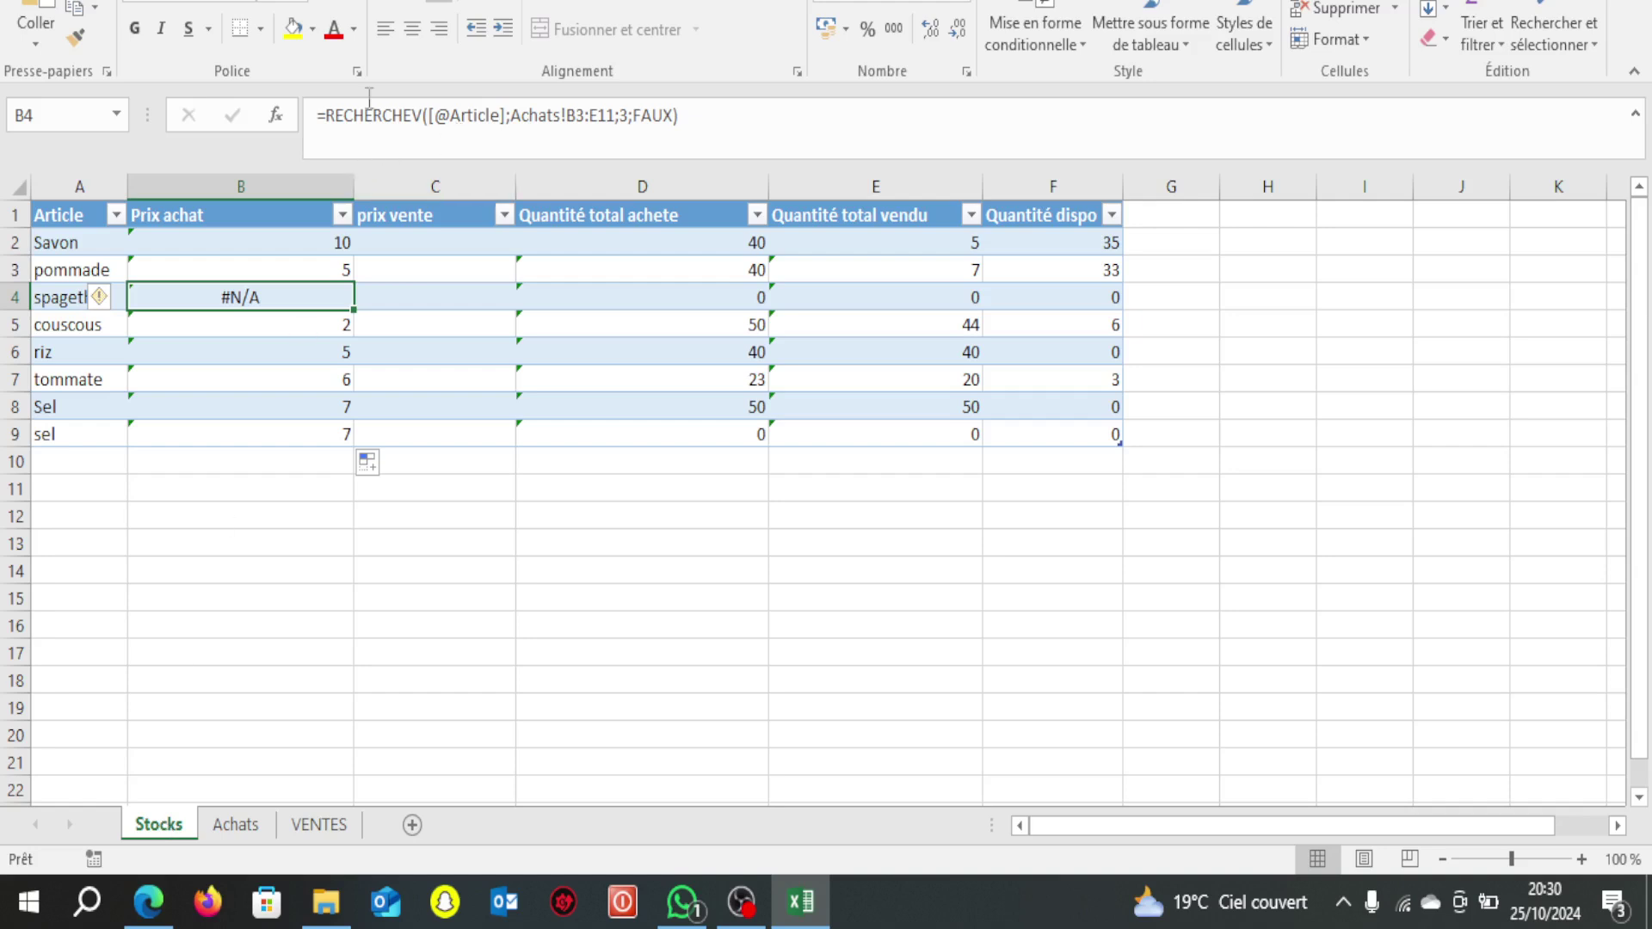
Wrap the spagethi row's Prix achat formula in SIERREUR with "" as the error value, and check the column's other formulas.
{"action": "left_click", "coordinate": [330, 116]}
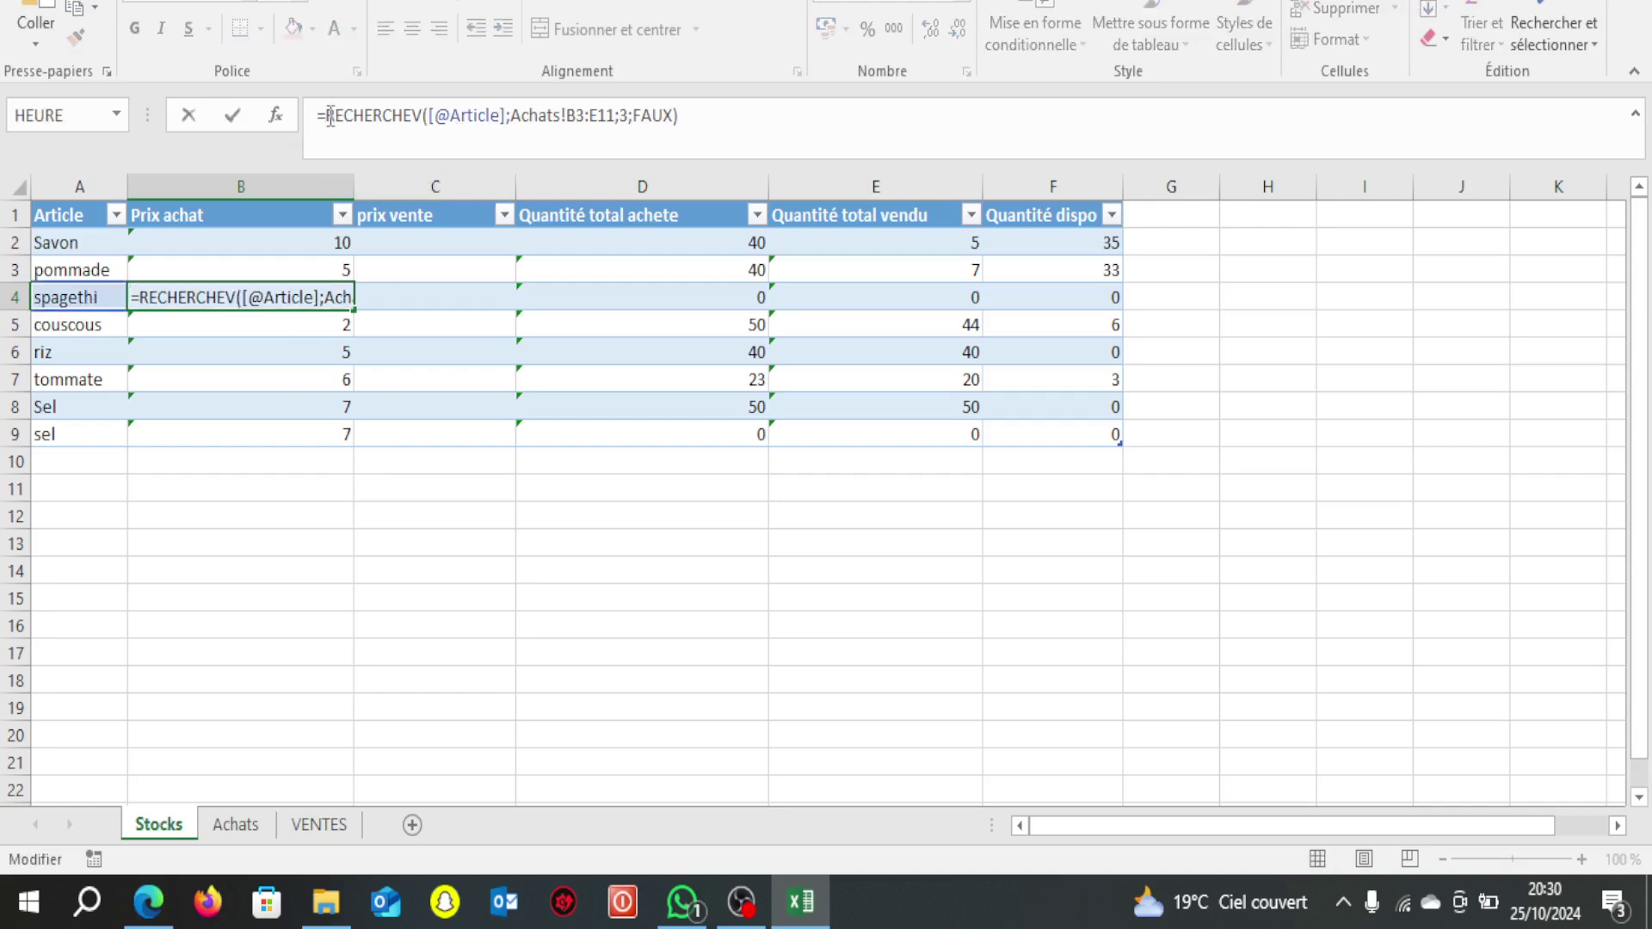
{"action": "type", "text": "s"}
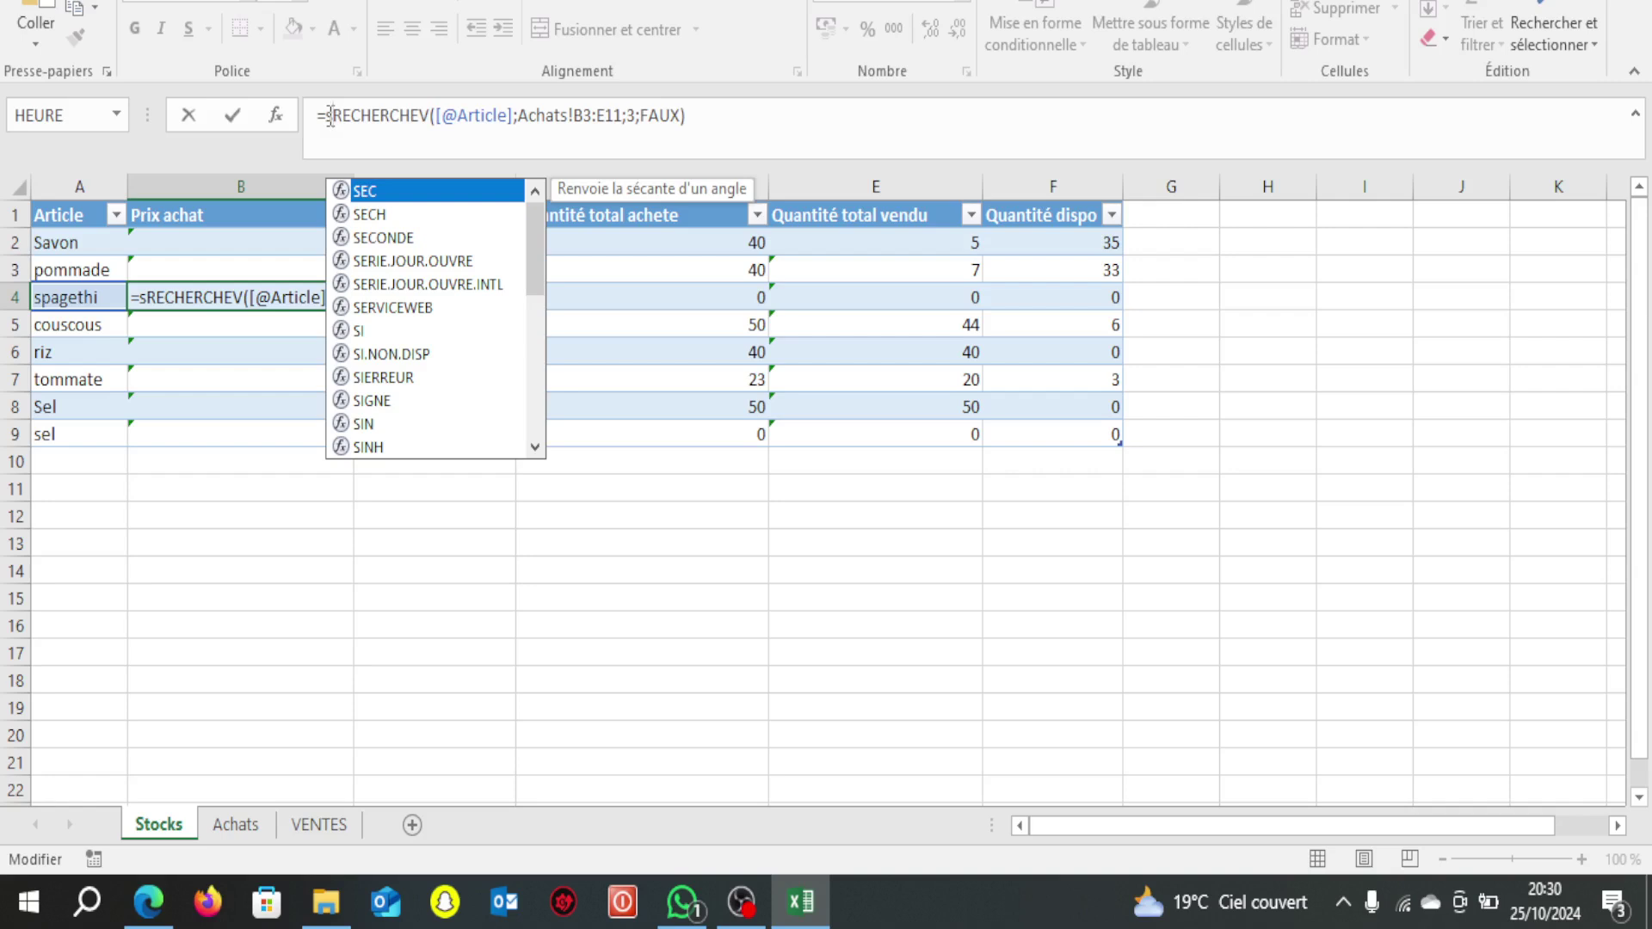
{"action": "type", "text": "ii"}
{"action": "key", "text": "BackSpace"}
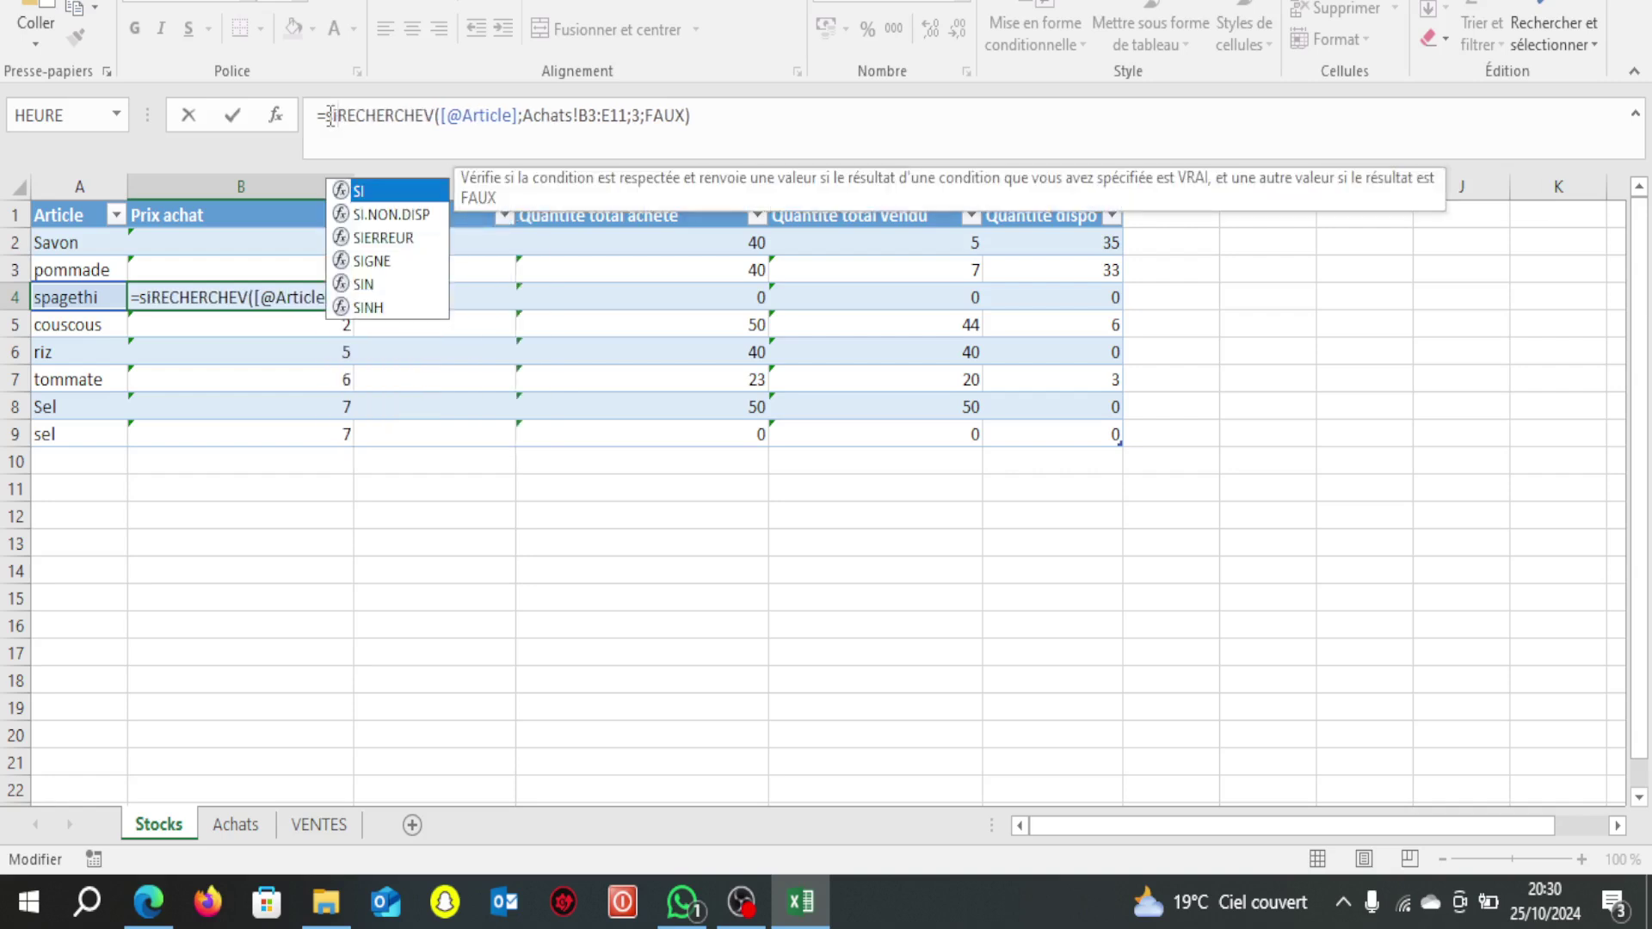
{"action": "double_click", "coordinate": [390, 235]}
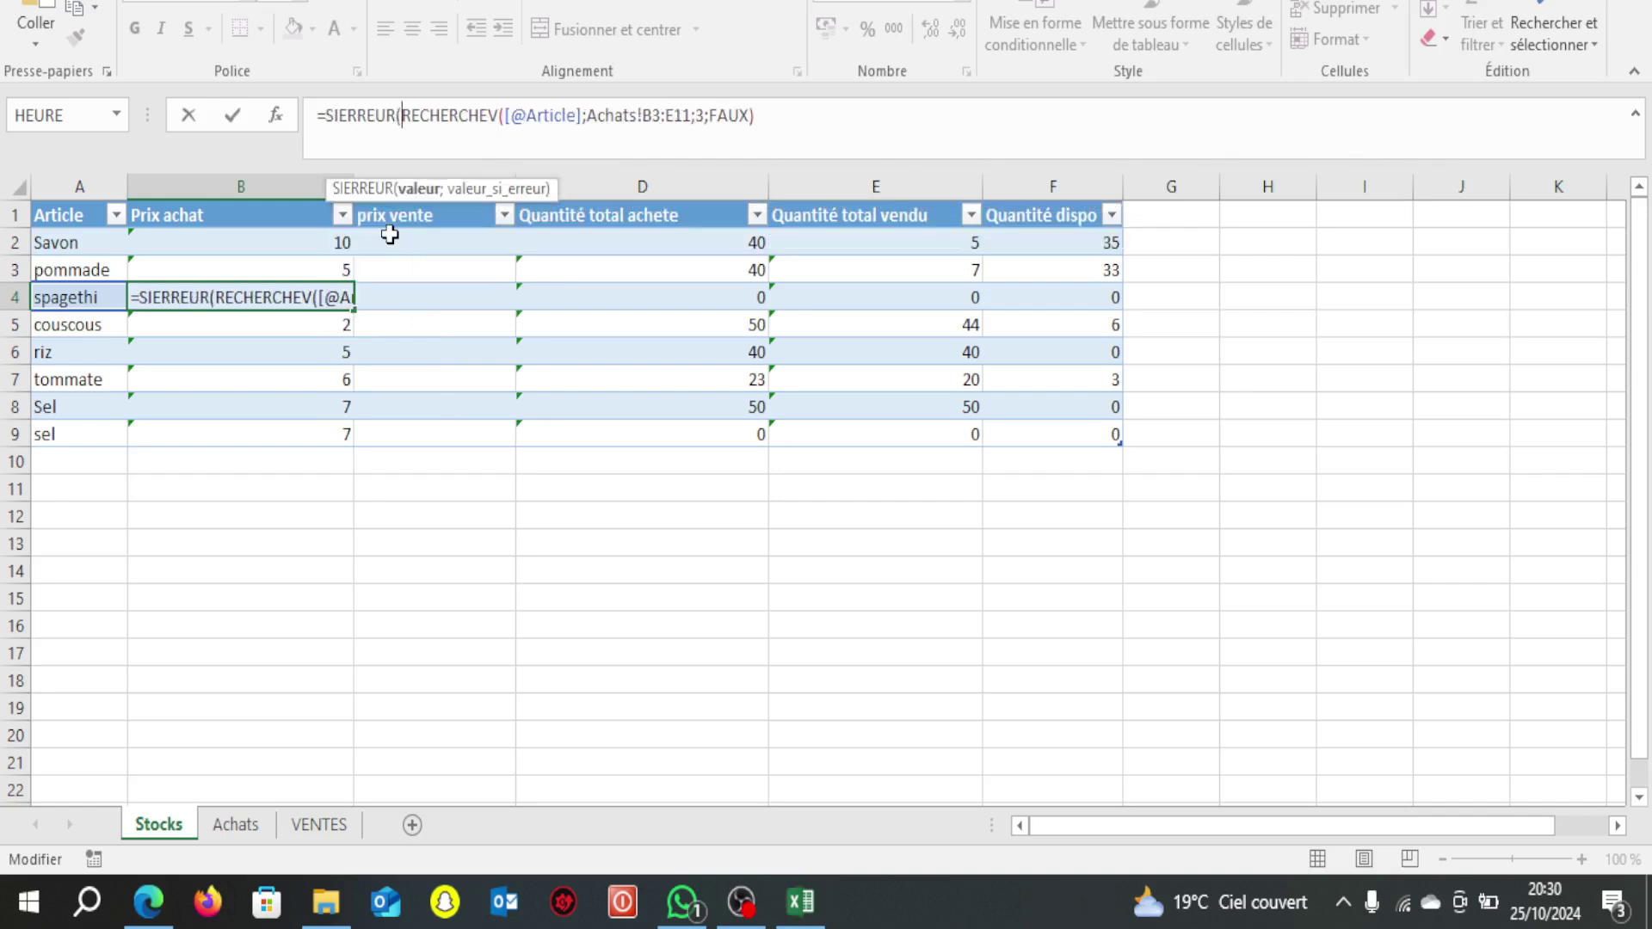
{"action": "left_click", "coordinate": [759, 115]}
{"action": "type", "text": ";"}
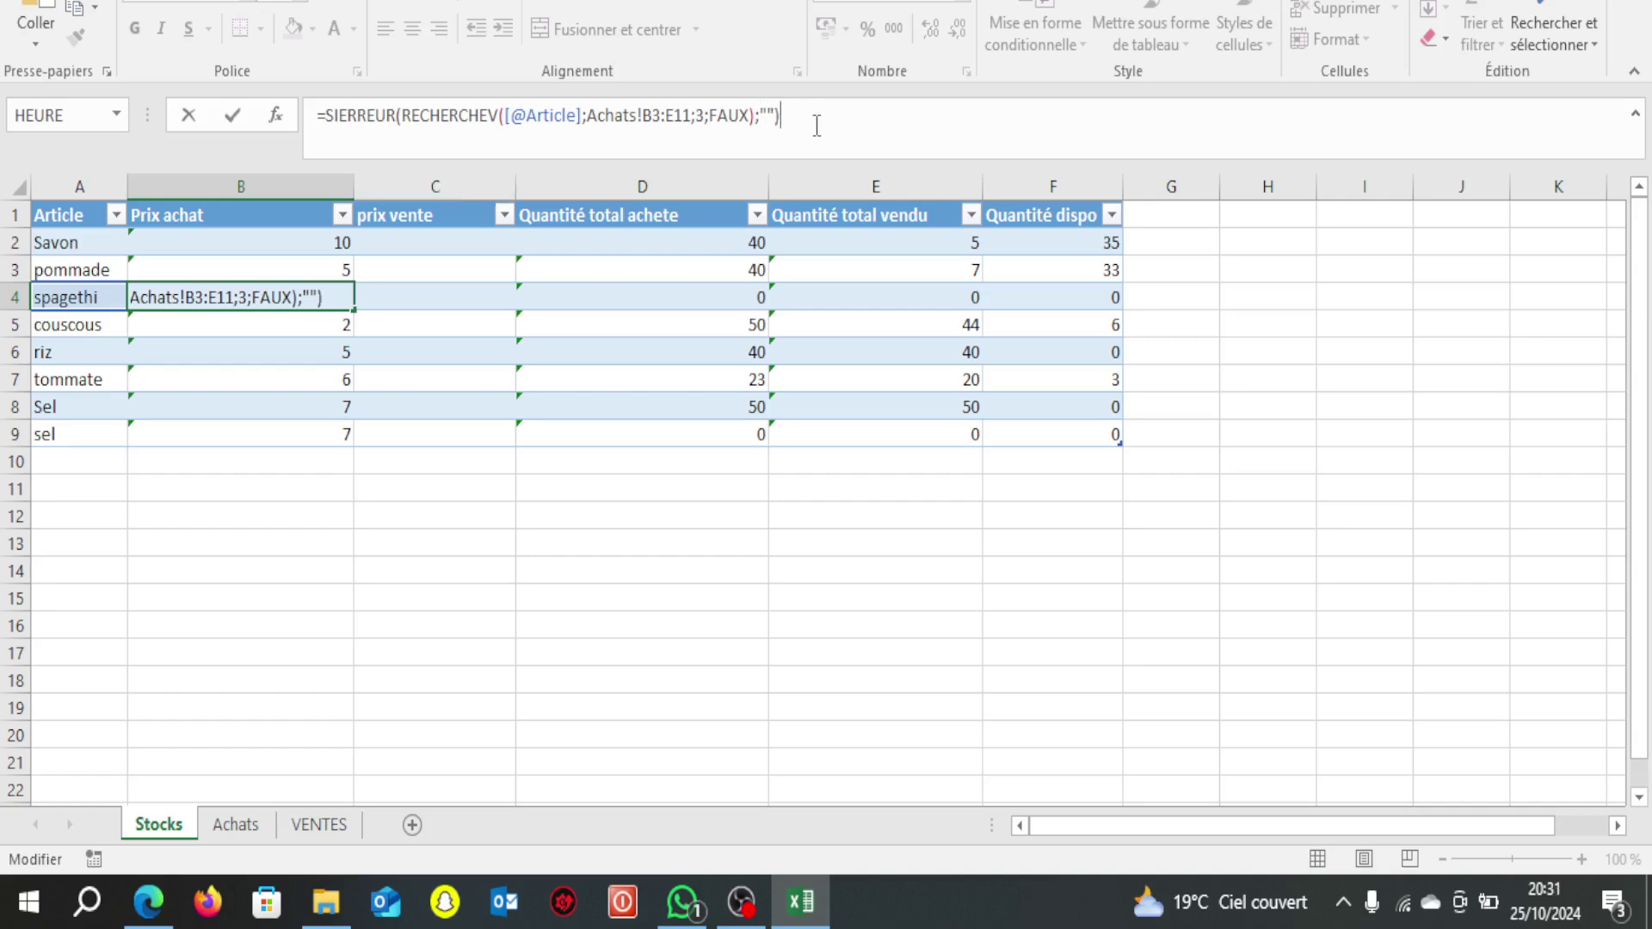
{"action": "key", "text": "Return"}
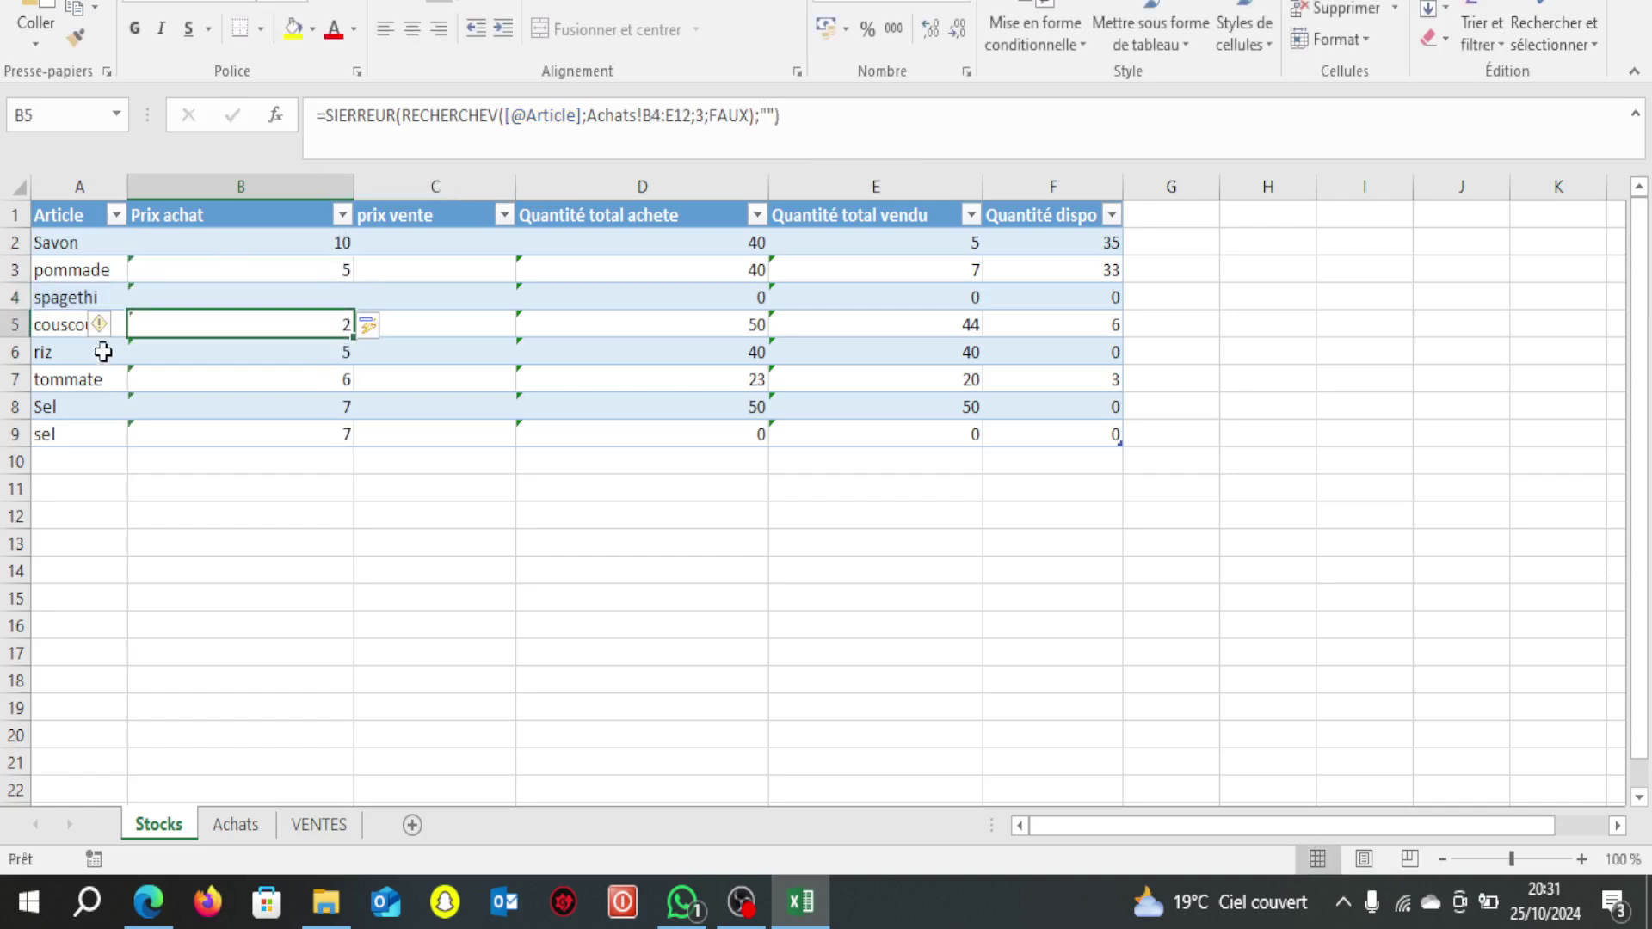
{"action": "left_click", "coordinate": [74, 295]}
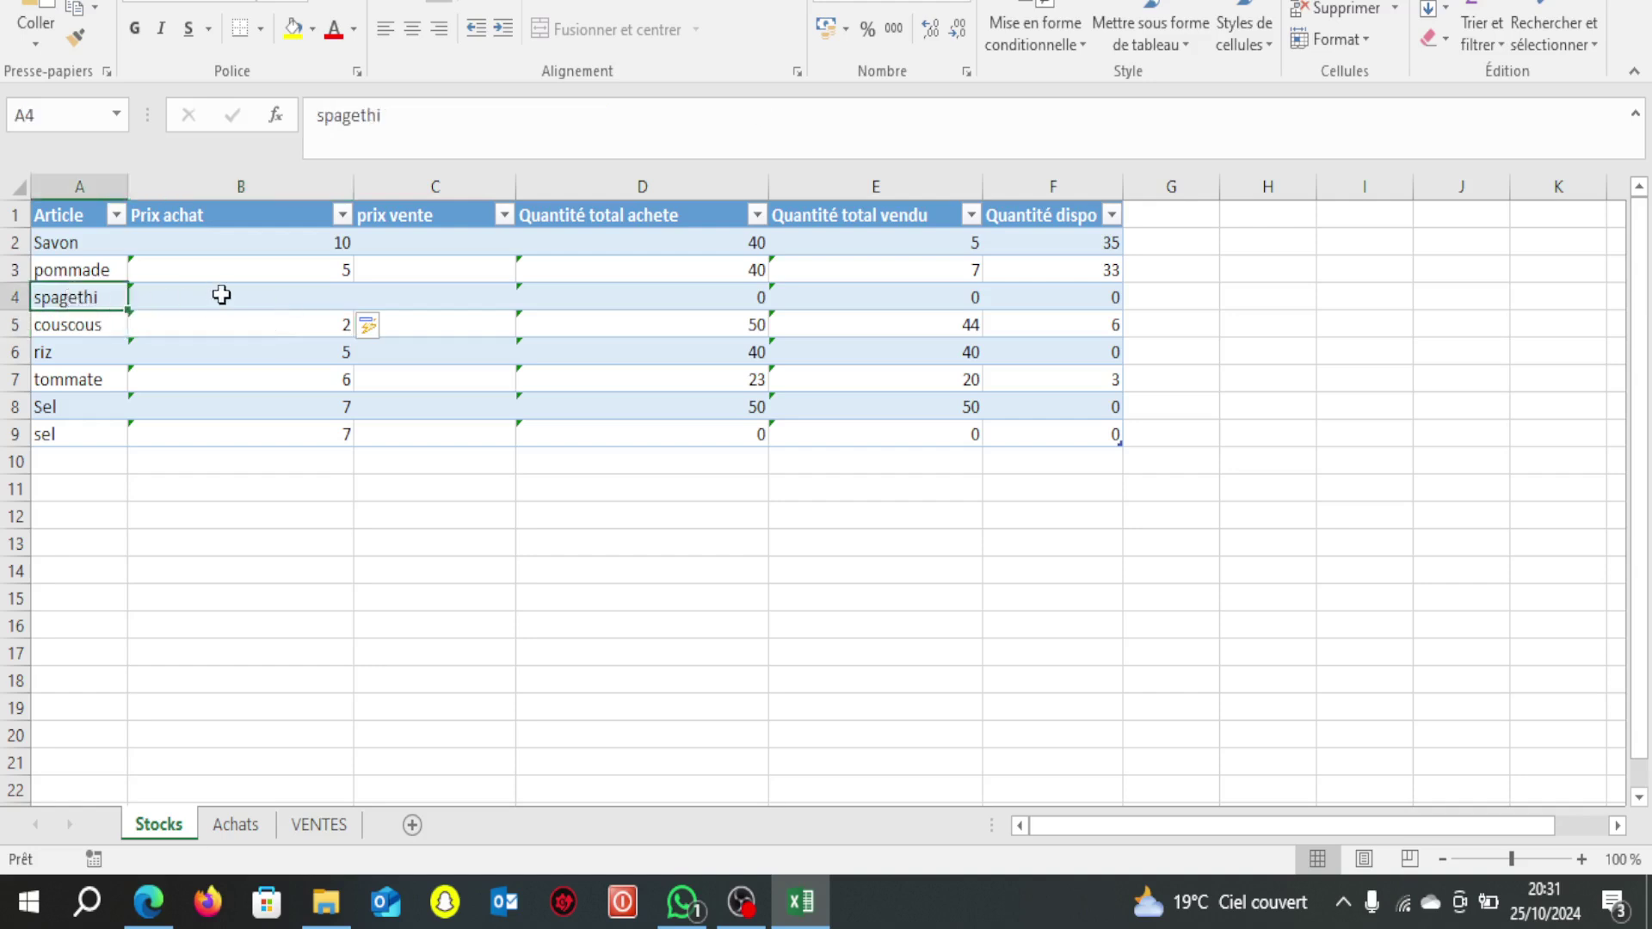
{"action": "left_click", "coordinate": [290, 247]}
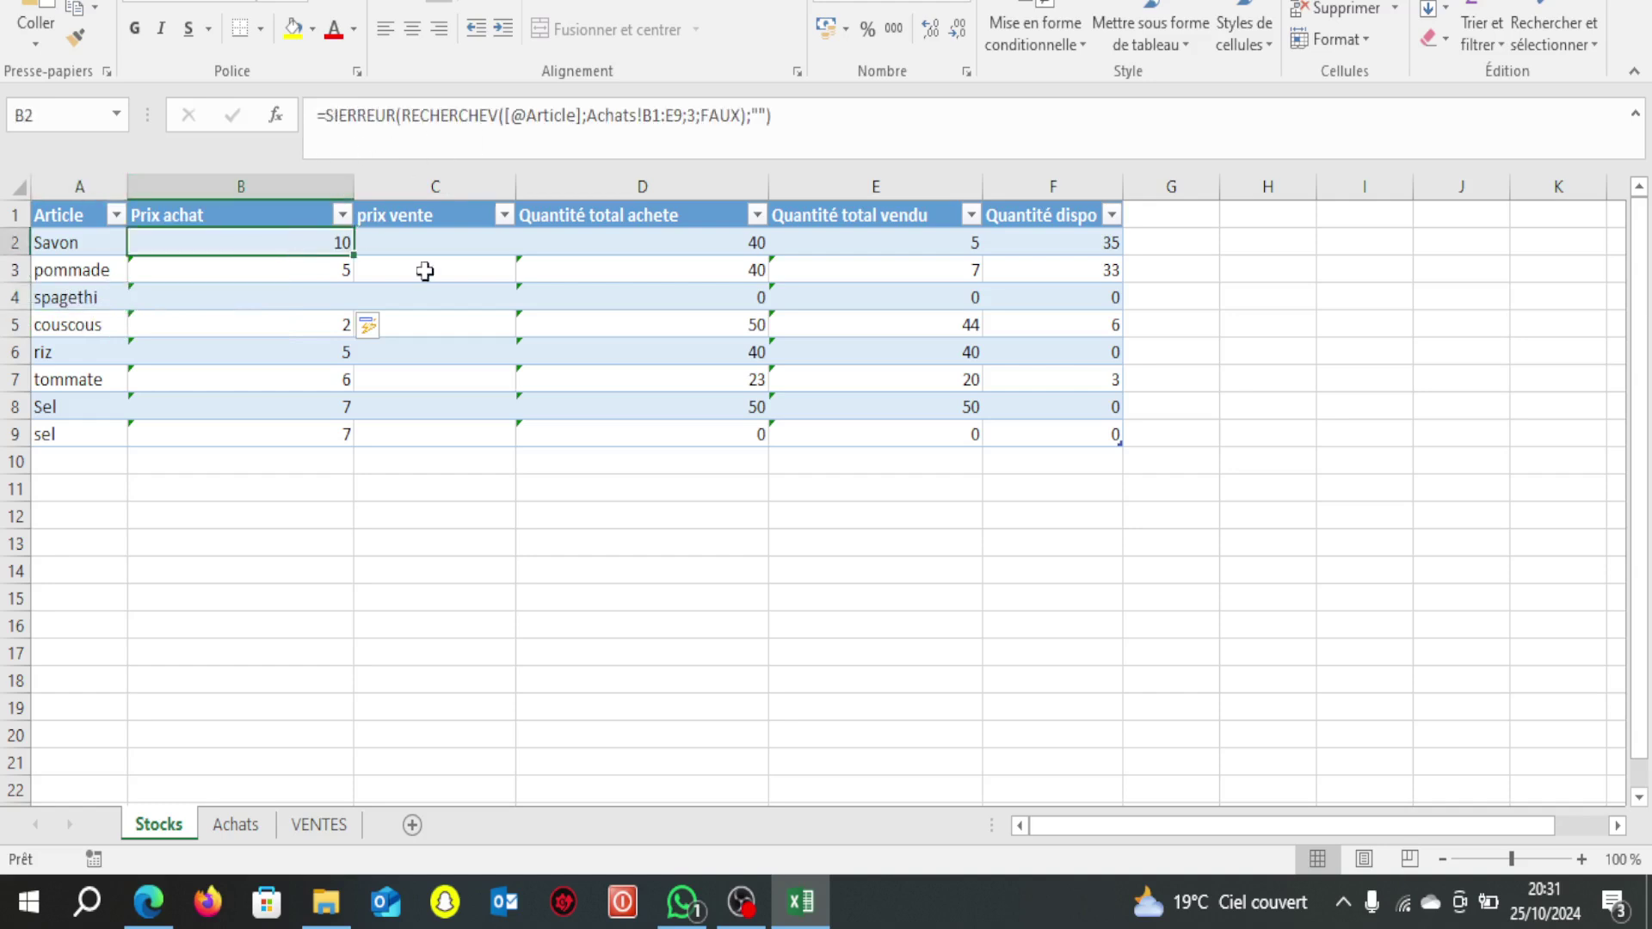
{"action": "left_click", "coordinate": [292, 398]}
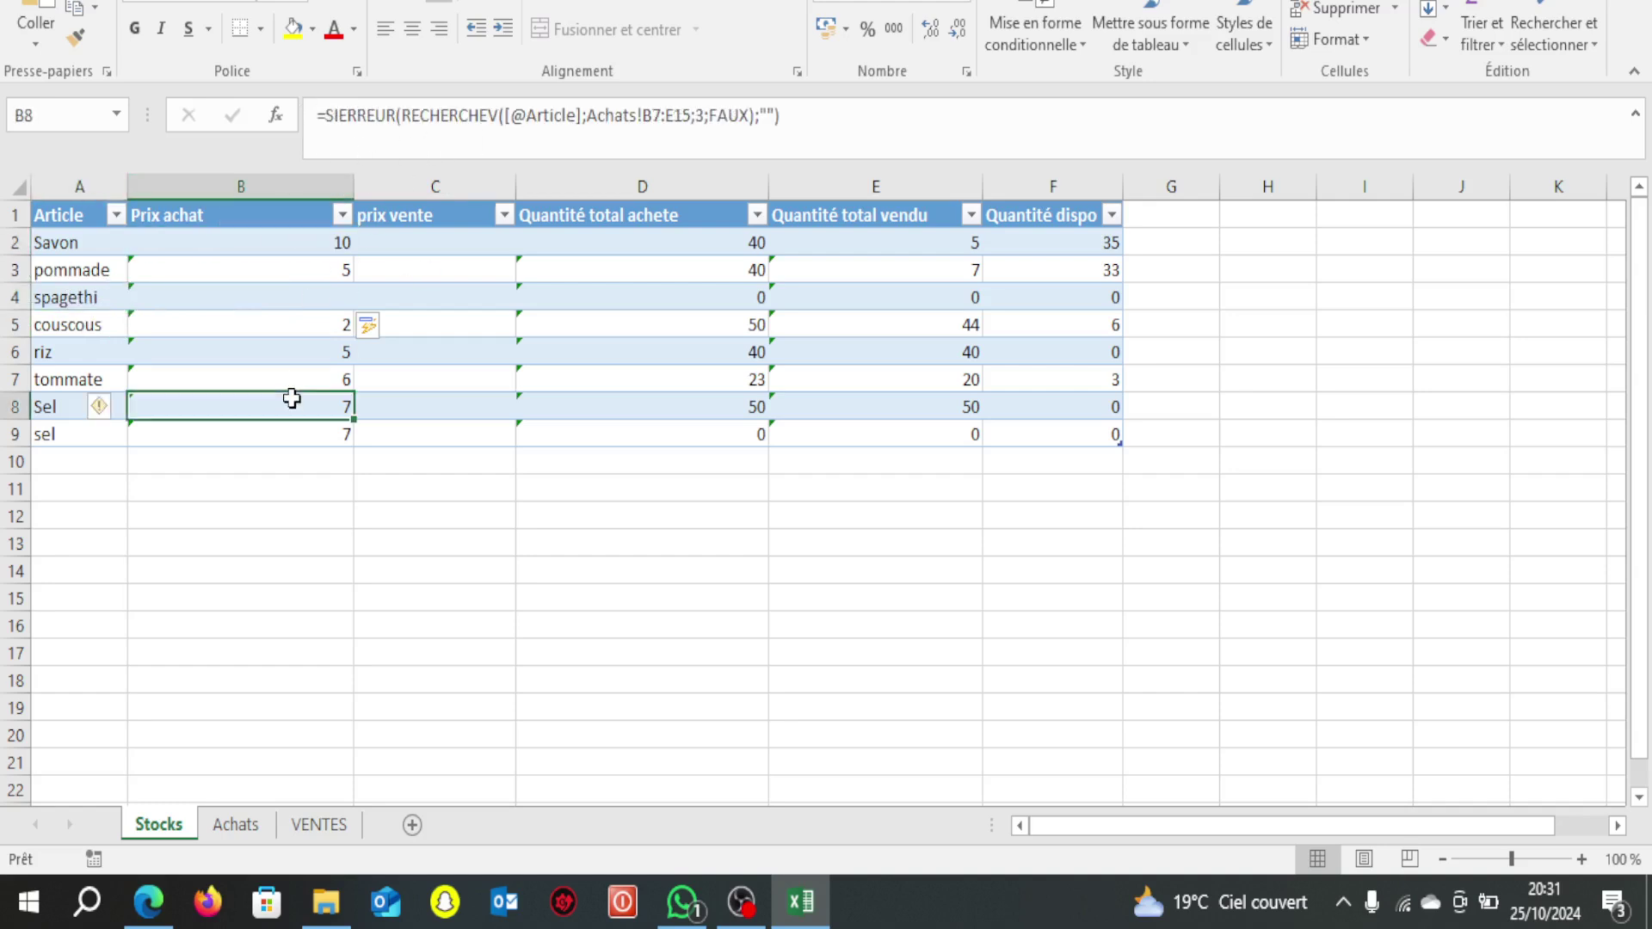
{"action": "left_click", "coordinate": [293, 440]}
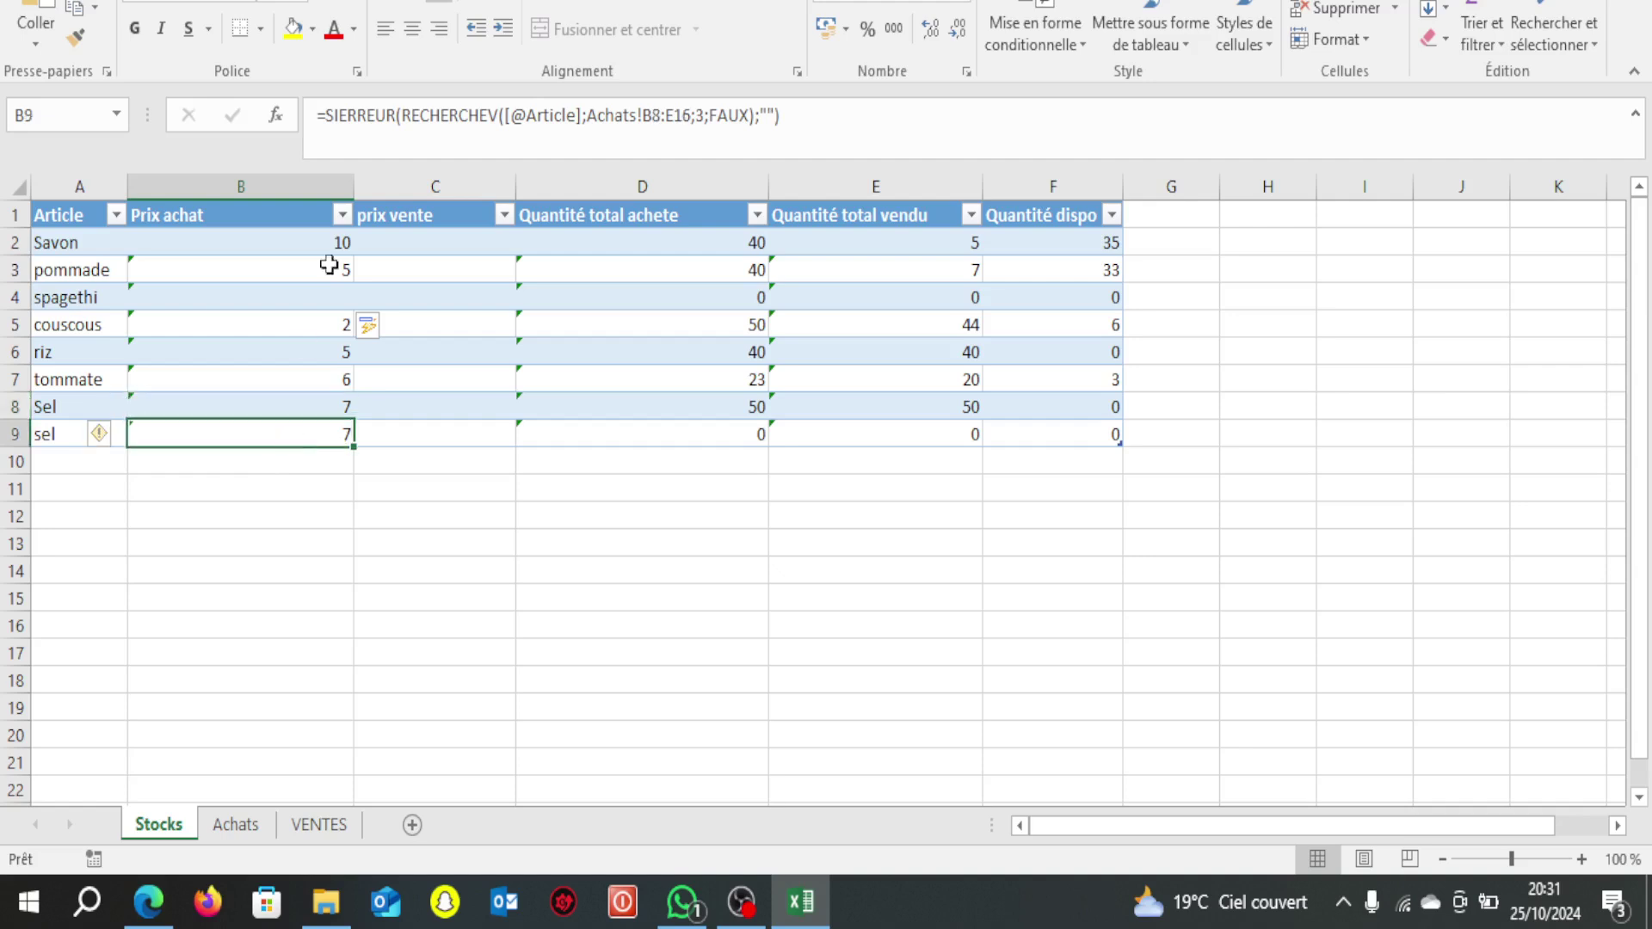
{"action": "left_click", "coordinate": [452, 250]}
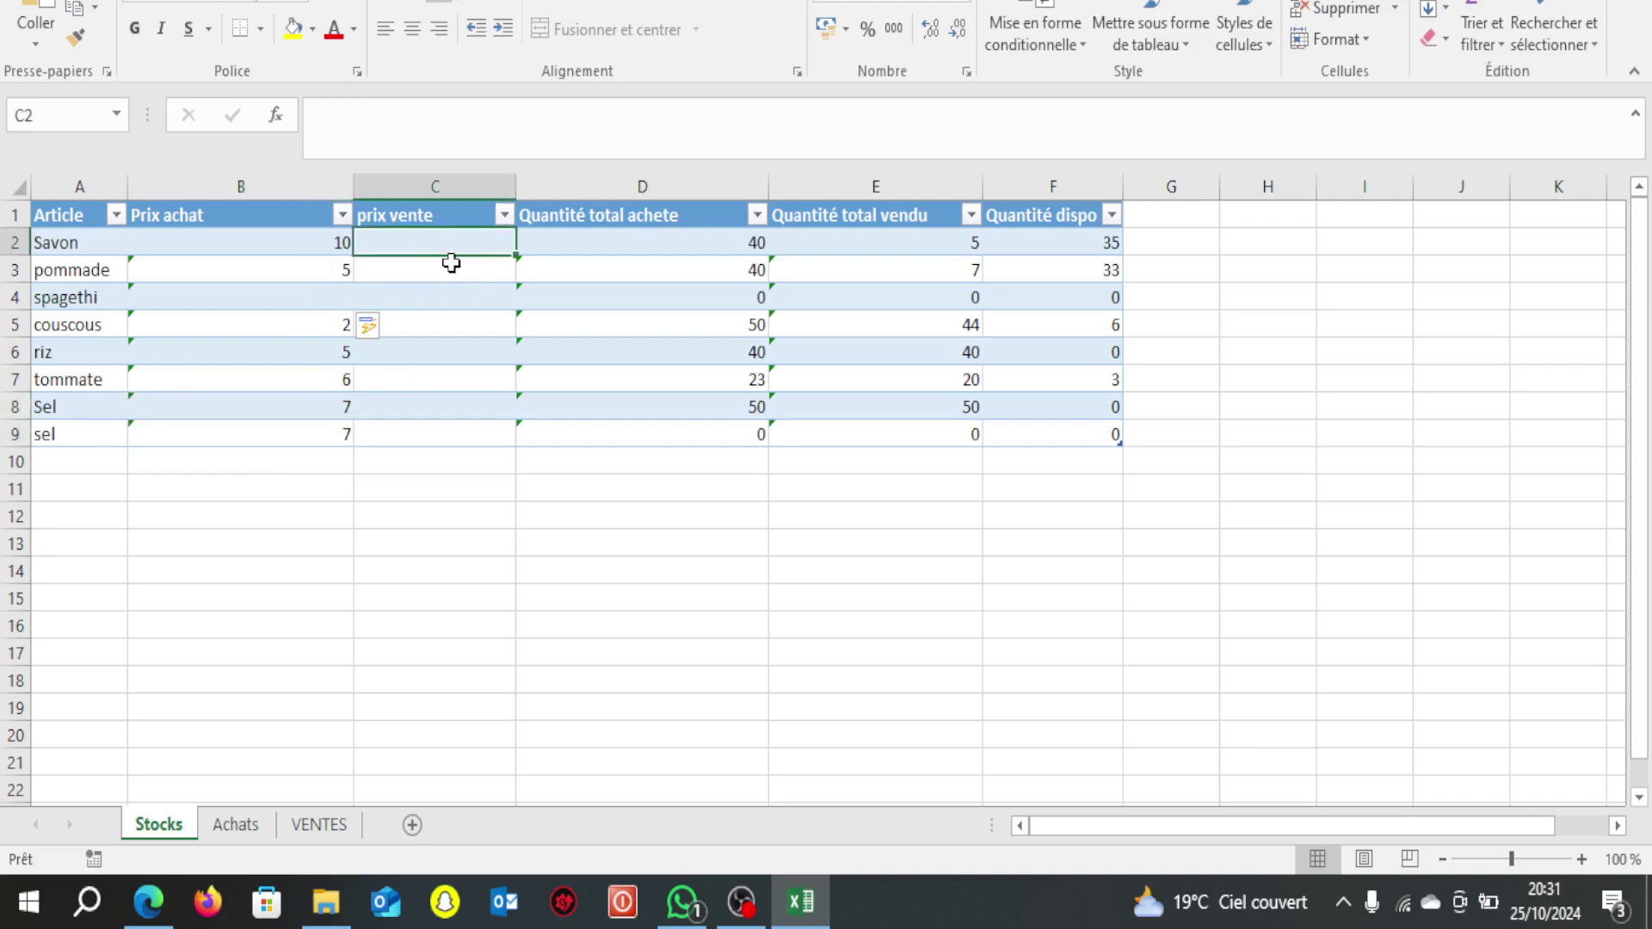
{"action": "type", "text": "="}
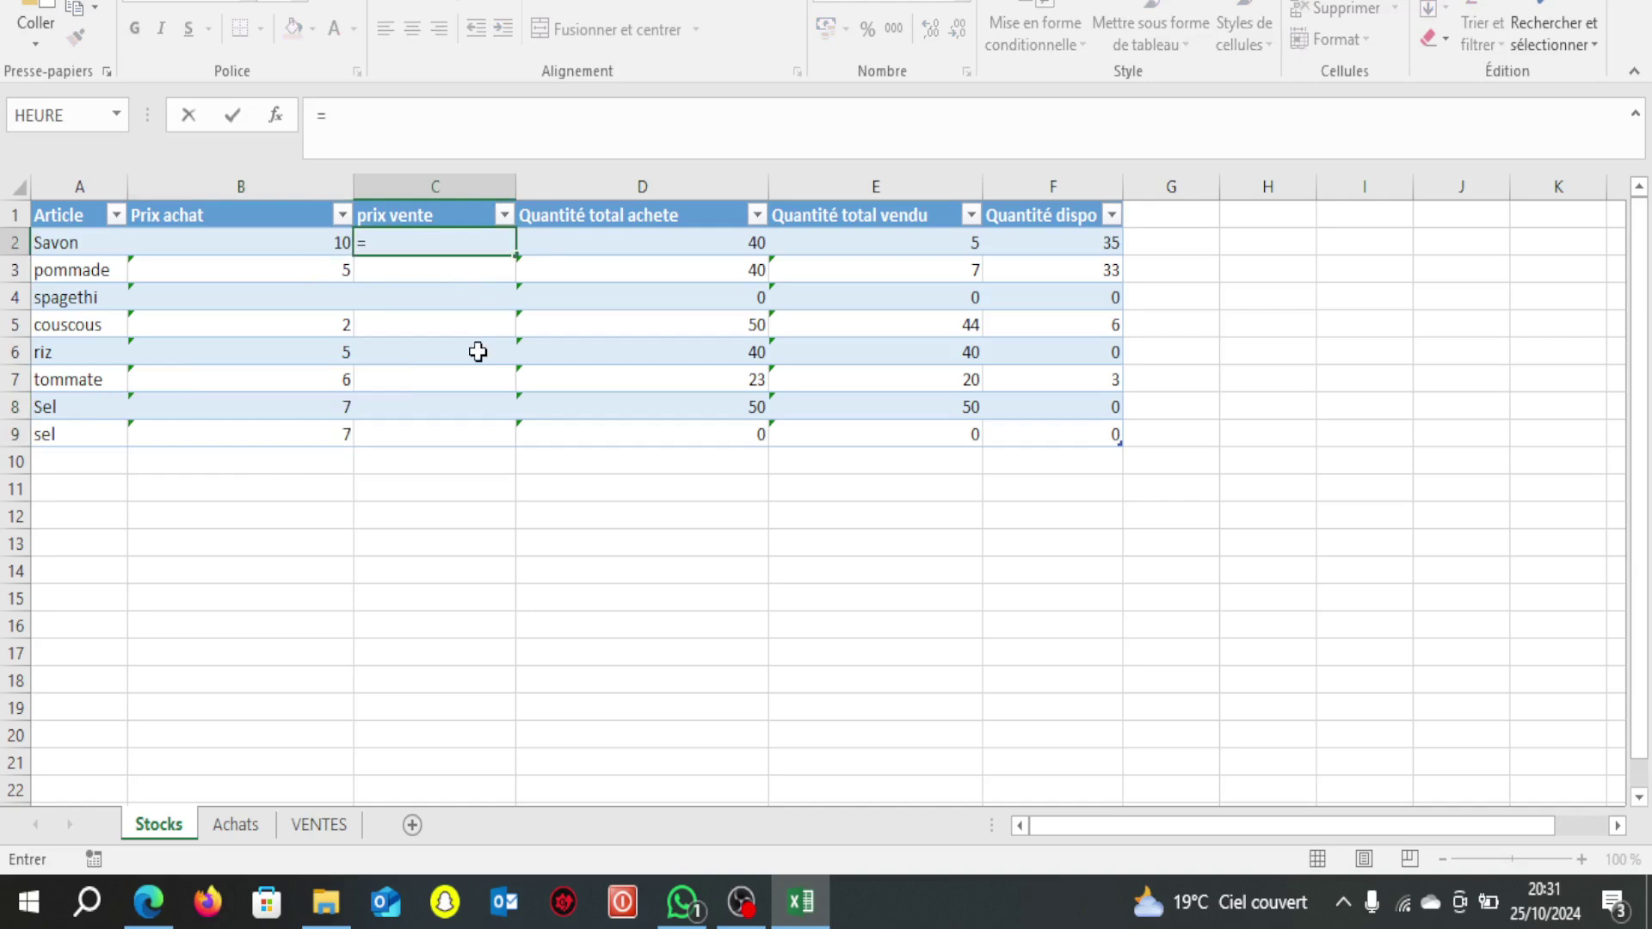
{"action": "type", "text": "rech"}
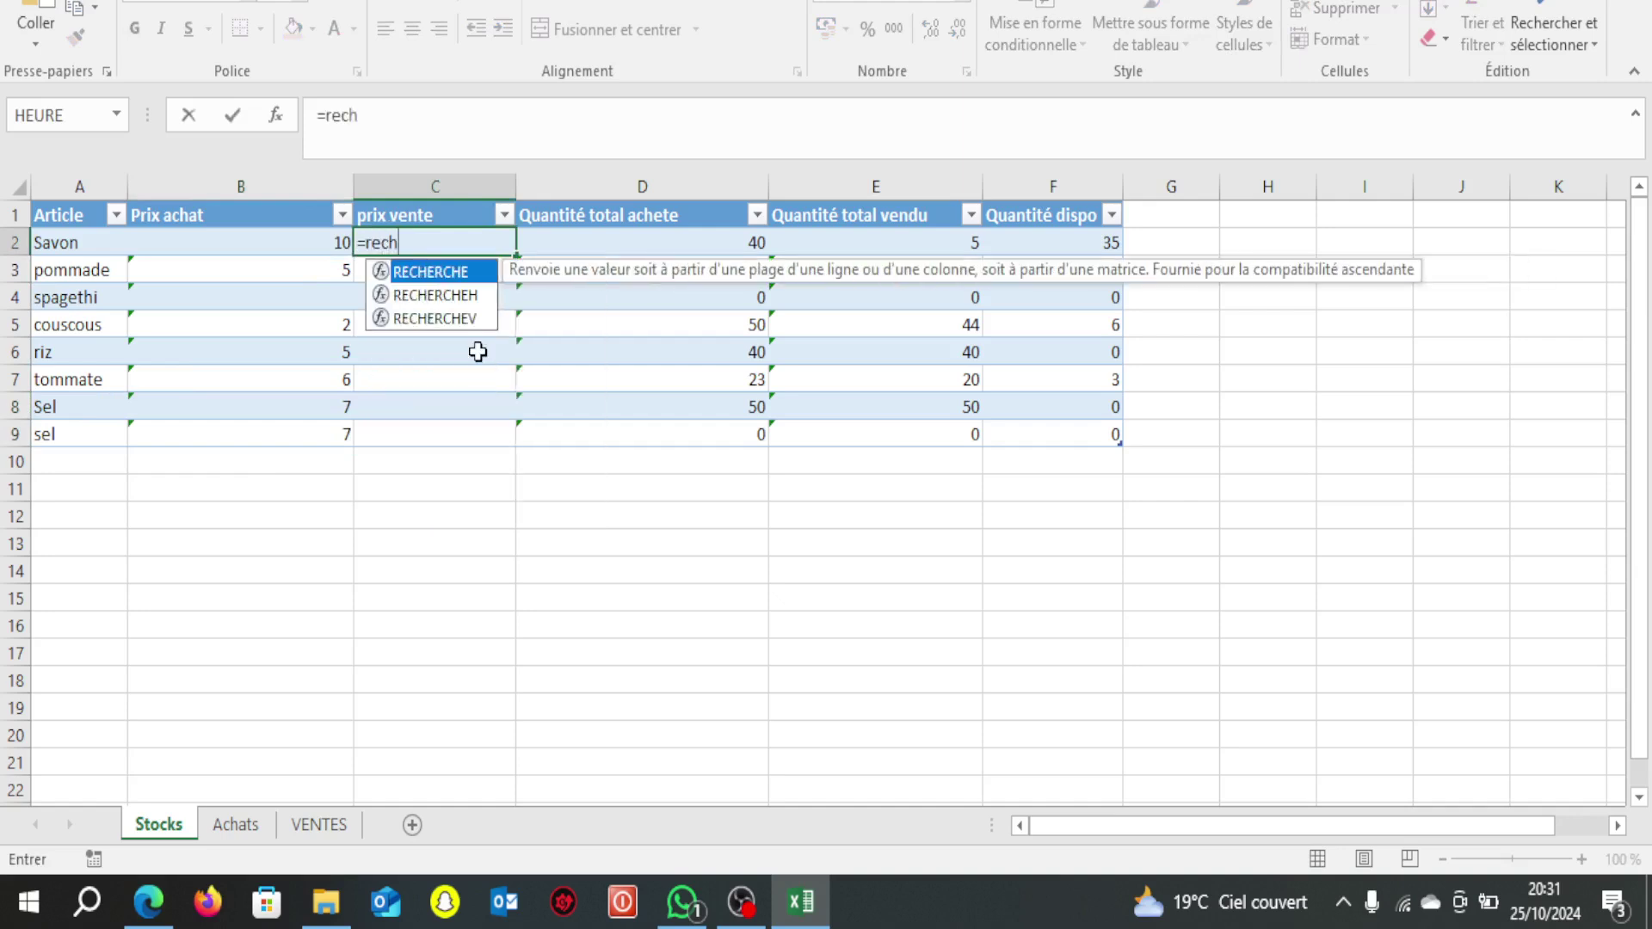
{"action": "double_click", "coordinate": [461, 320]}
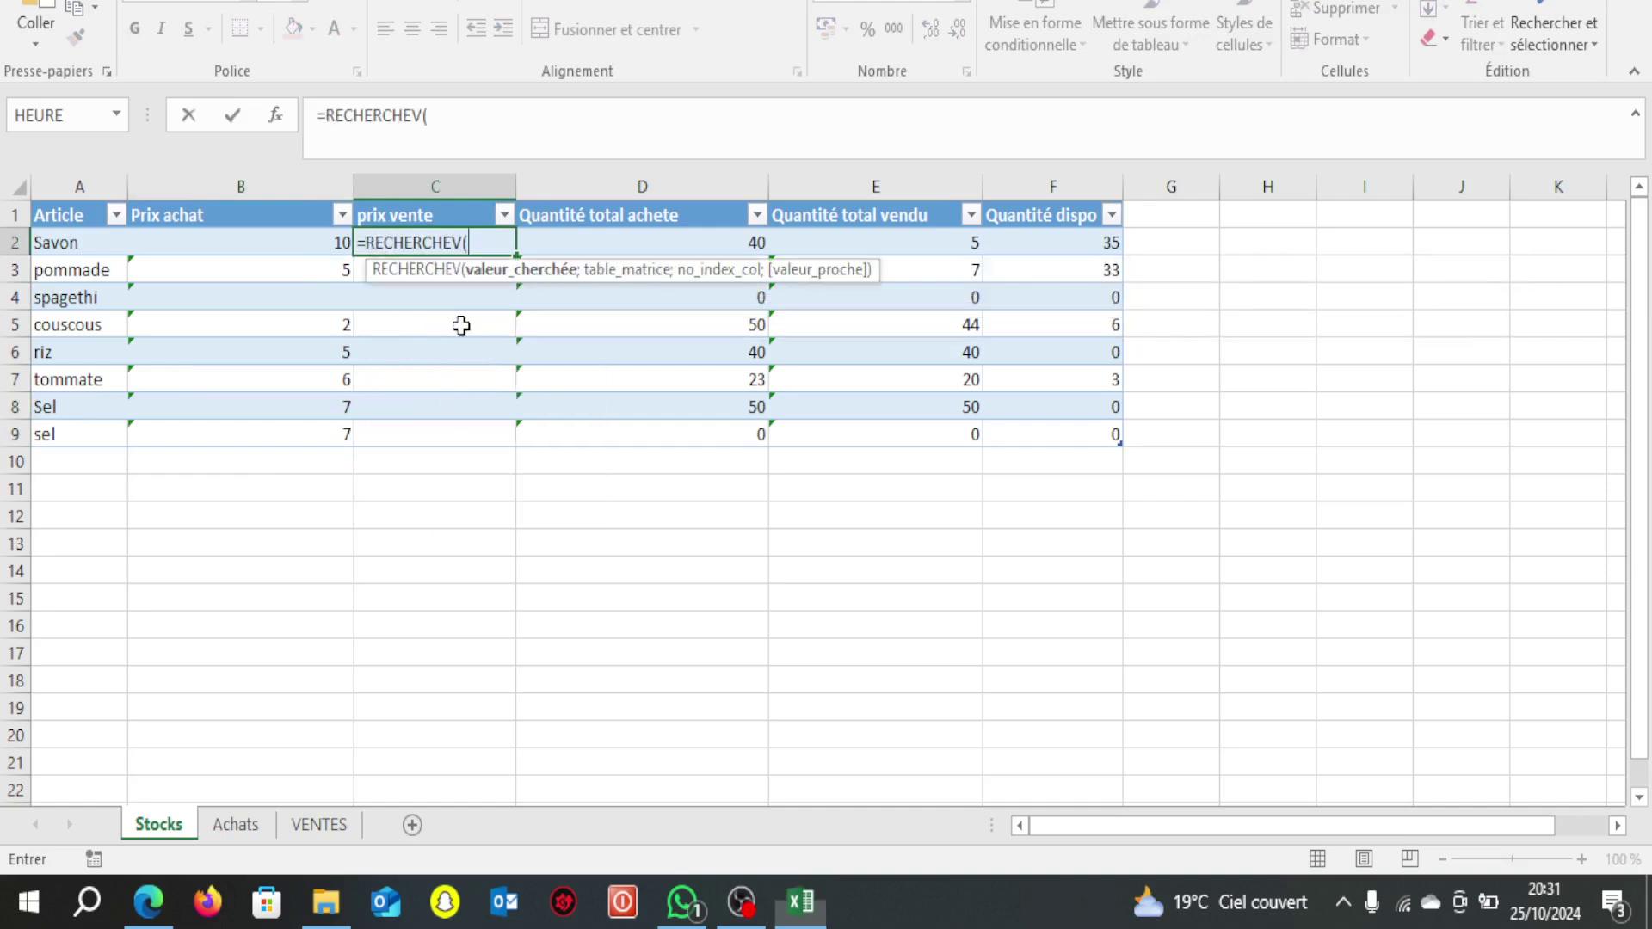
{"action": "left_click", "coordinate": [319, 824]}
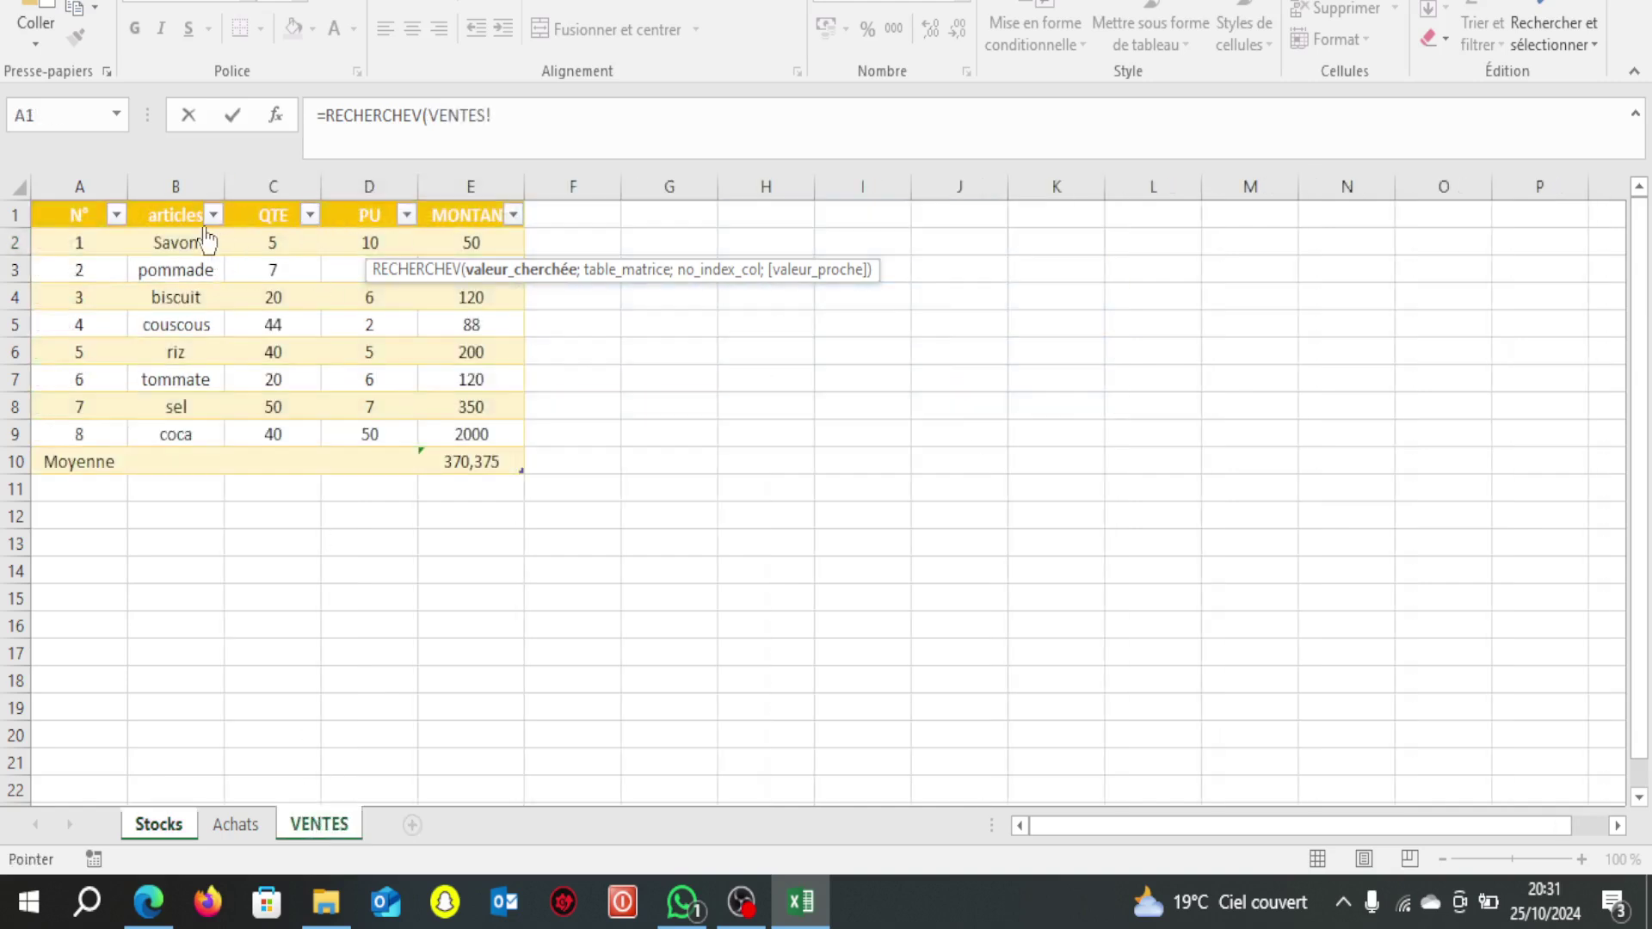
{"action": "left_click_drag", "start_coordinate": [500, 126], "coordinate": [428, 112]}
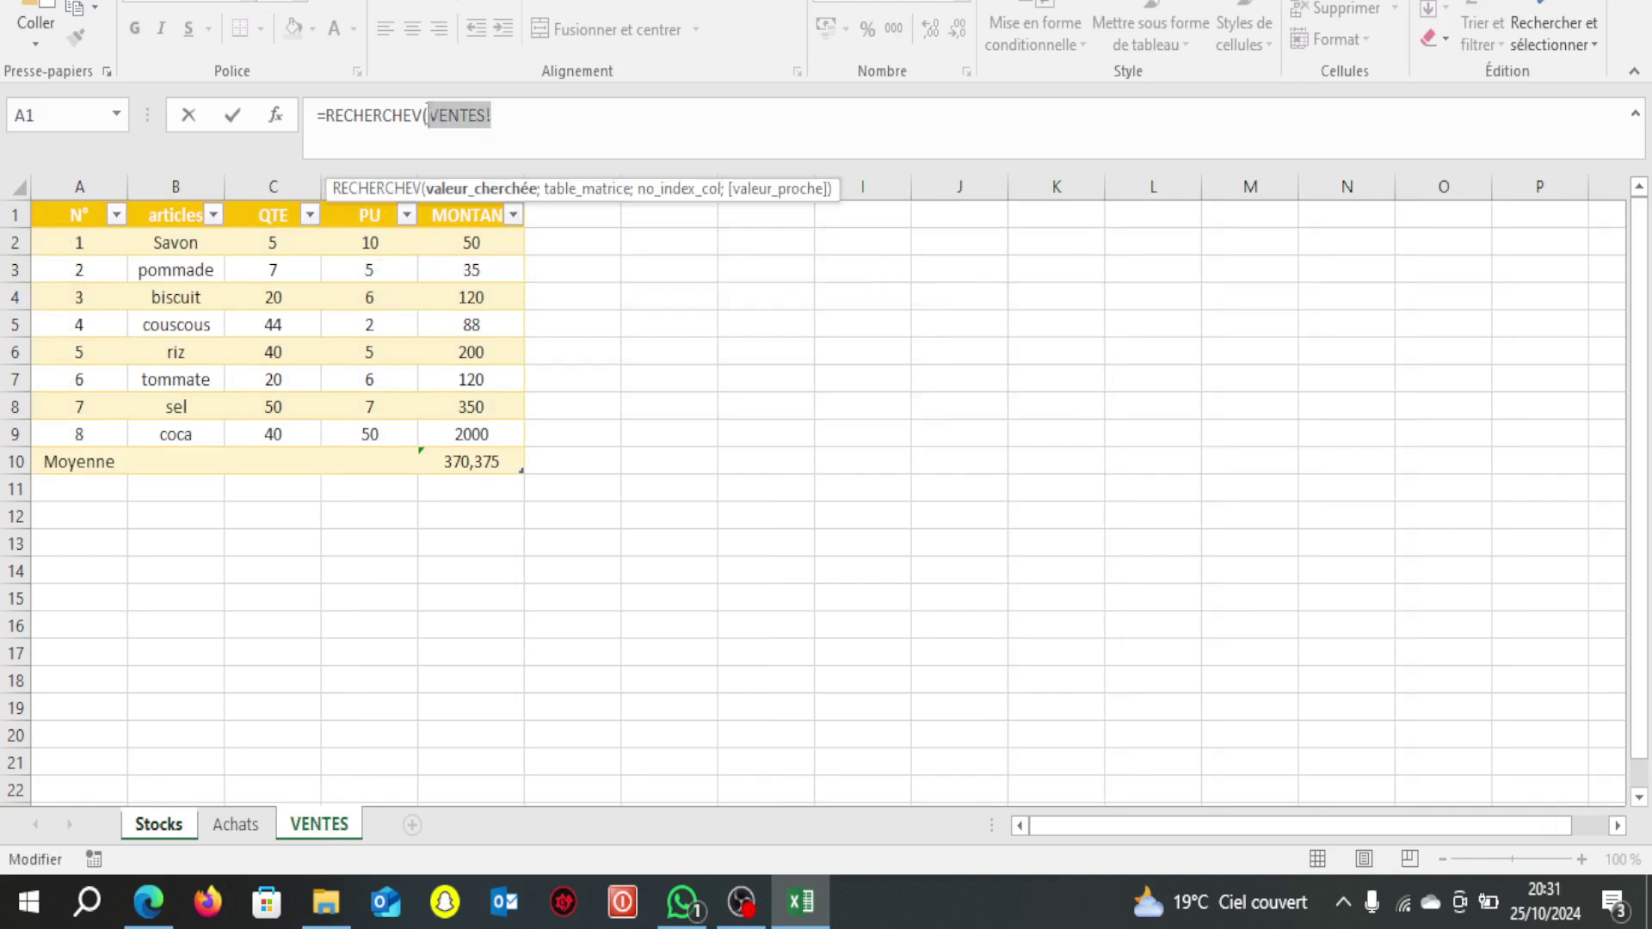
{"action": "type", "text": "[@Article]"}
{"action": "type", "text": ";"}
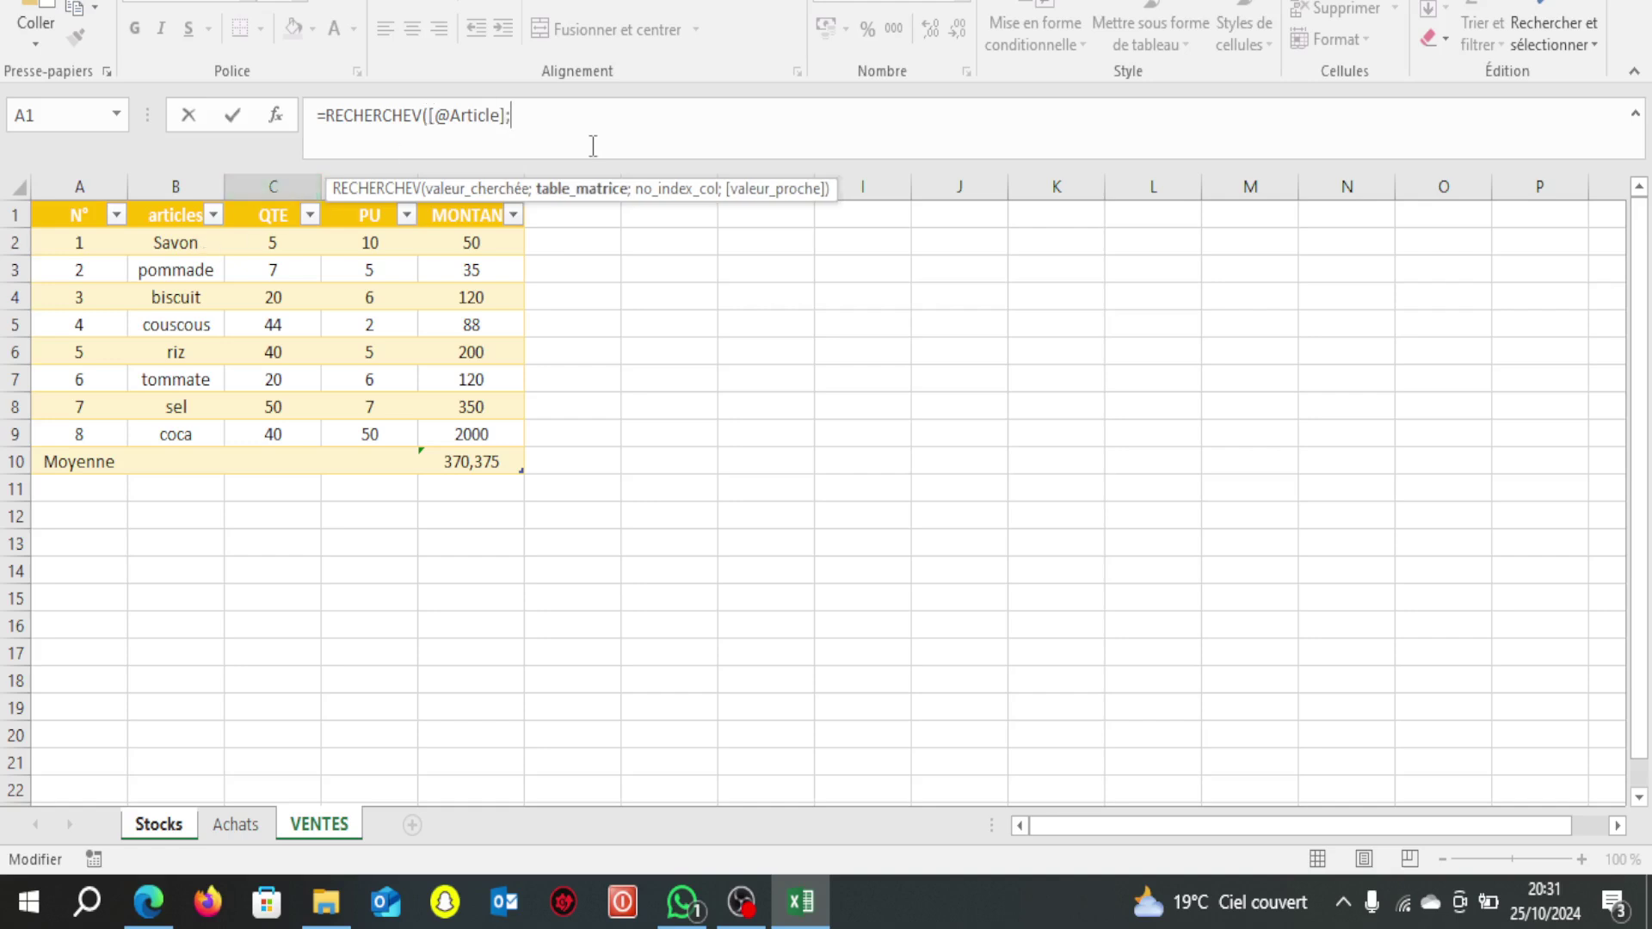
Complete the RECHERCHEV arguments with the range VENTES!B1:E9, column index 3 and exact match FAUX.
{"action": "left_click_drag", "start_coordinate": [163, 240], "coordinate": [474, 435]}
{"action": "left_click", "coordinate": [178, 222]}
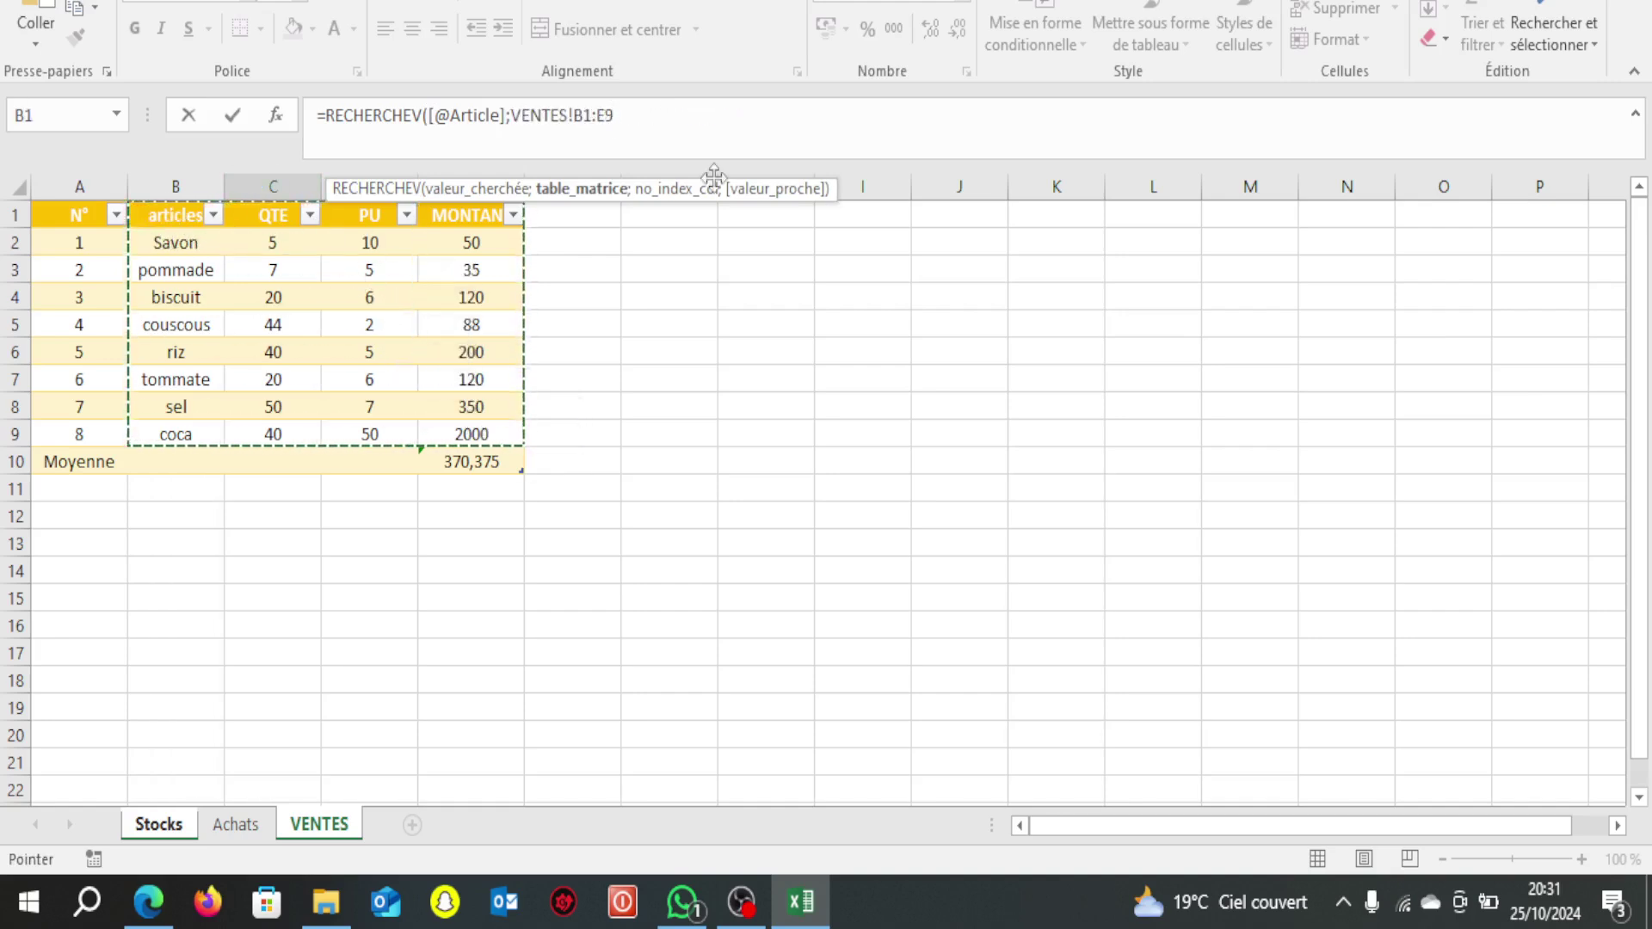
{"action": "type", "text": ";3,"}
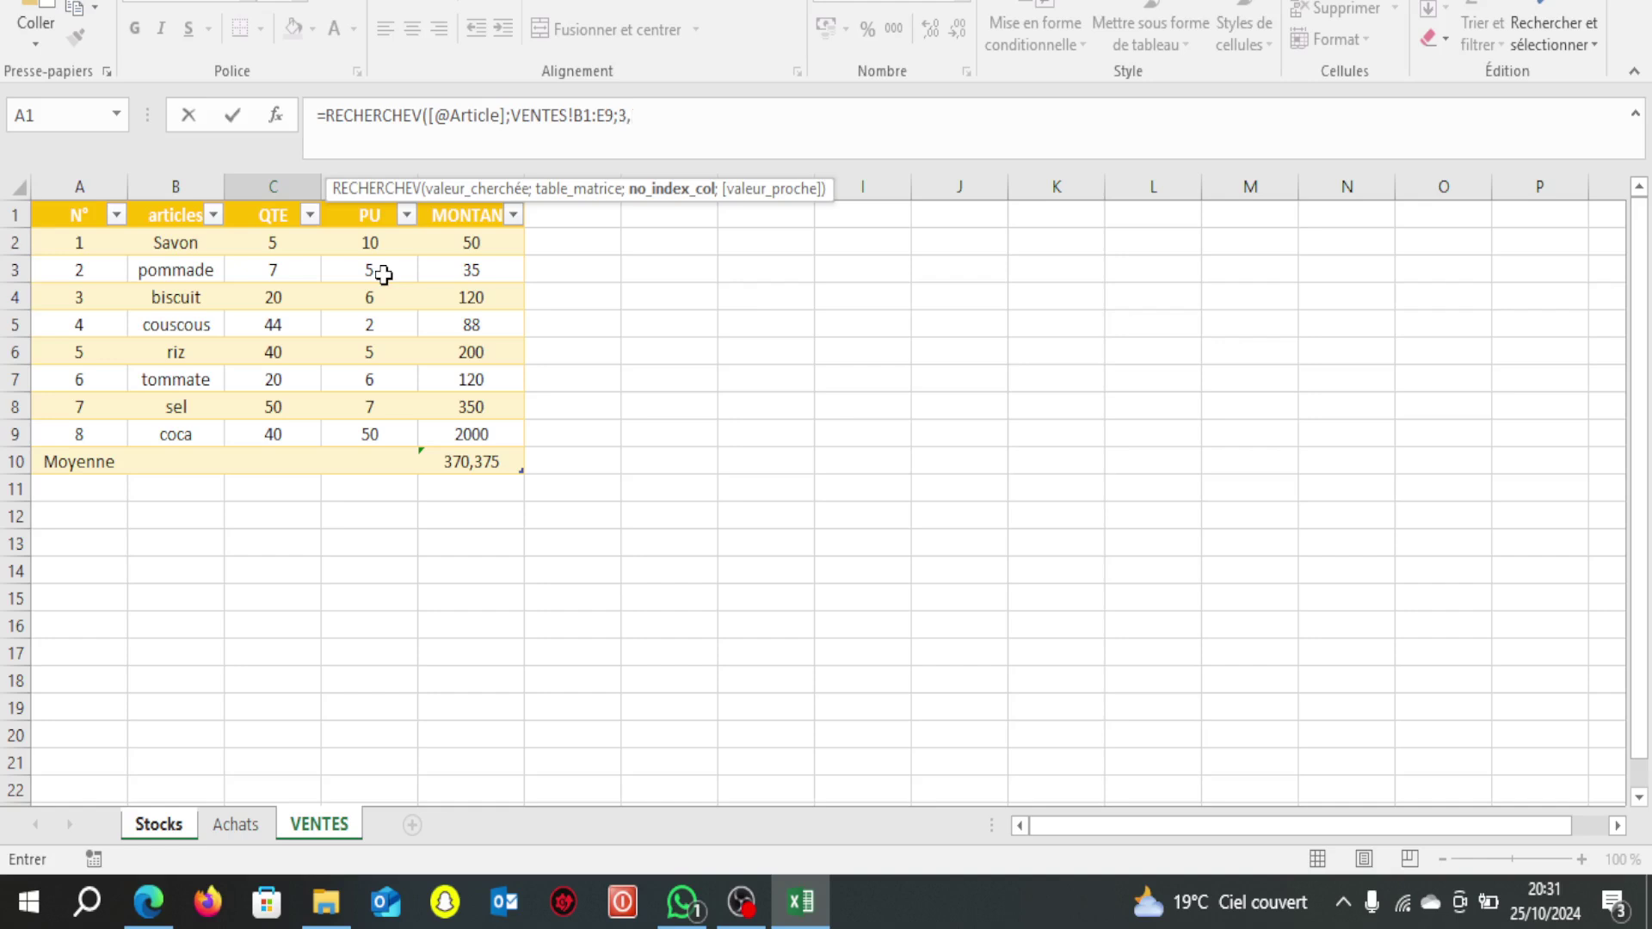
{"action": "key", "text": "BackSpace"}
{"action": "type", "text": ";"}
{"action": "left_click", "coordinate": [682, 241]}
{"action": "double_click", "coordinate": [680, 238]}
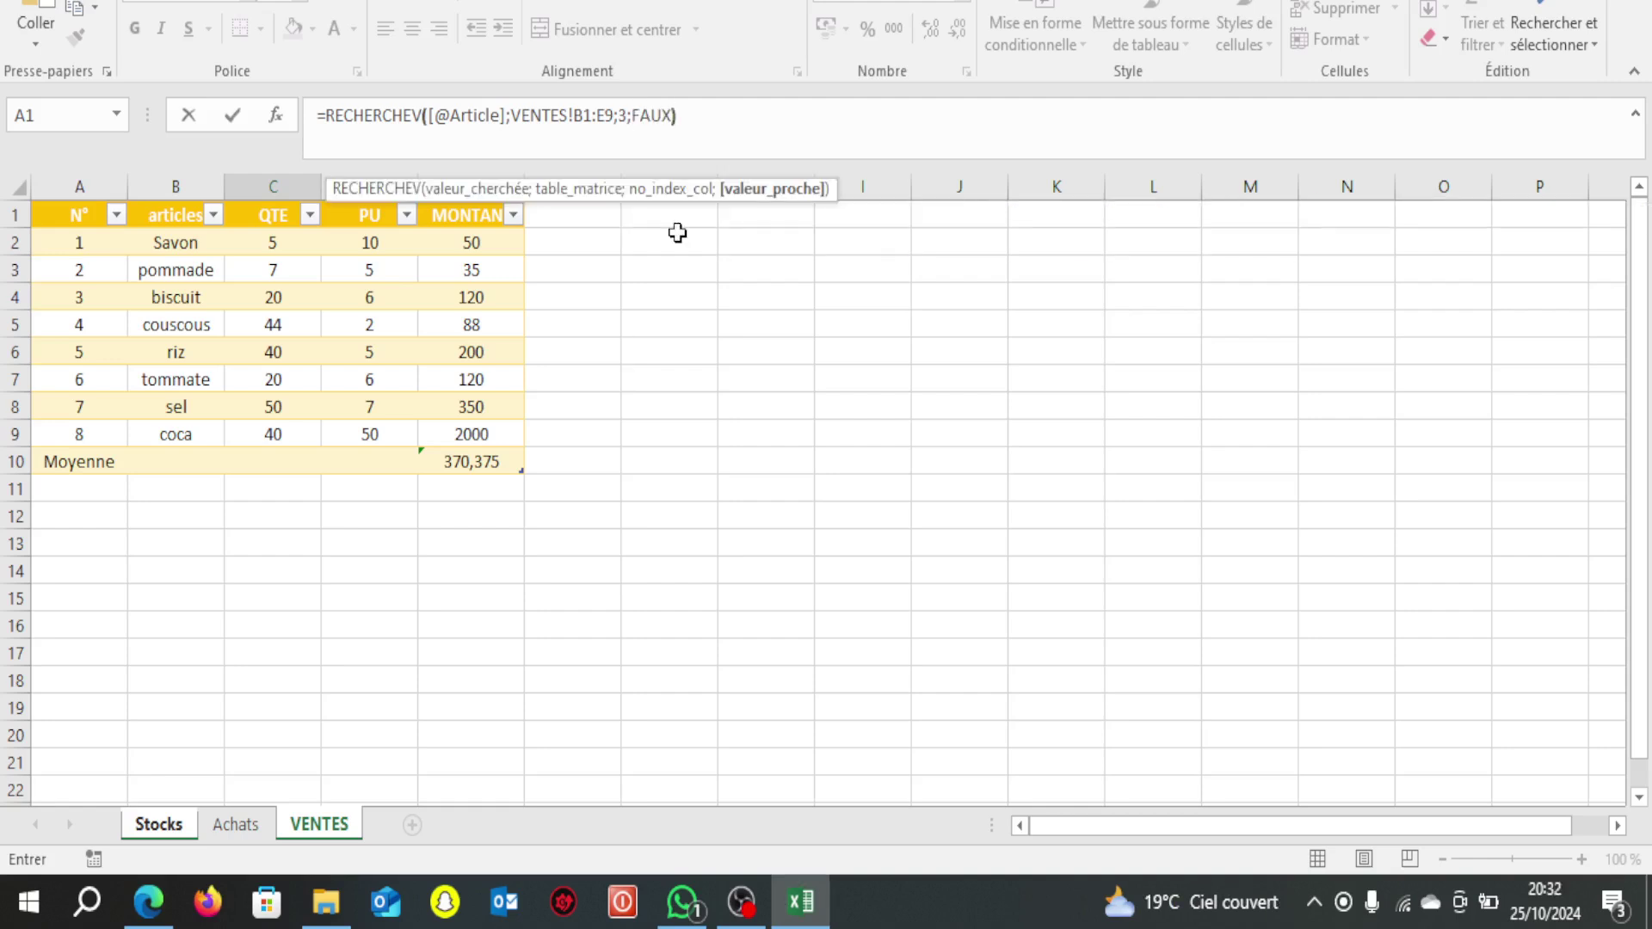
Wrap the prix vente formula in SIERREUR with "" as the error value, and enter it.
{"action": "left_click", "coordinate": [326, 114]}
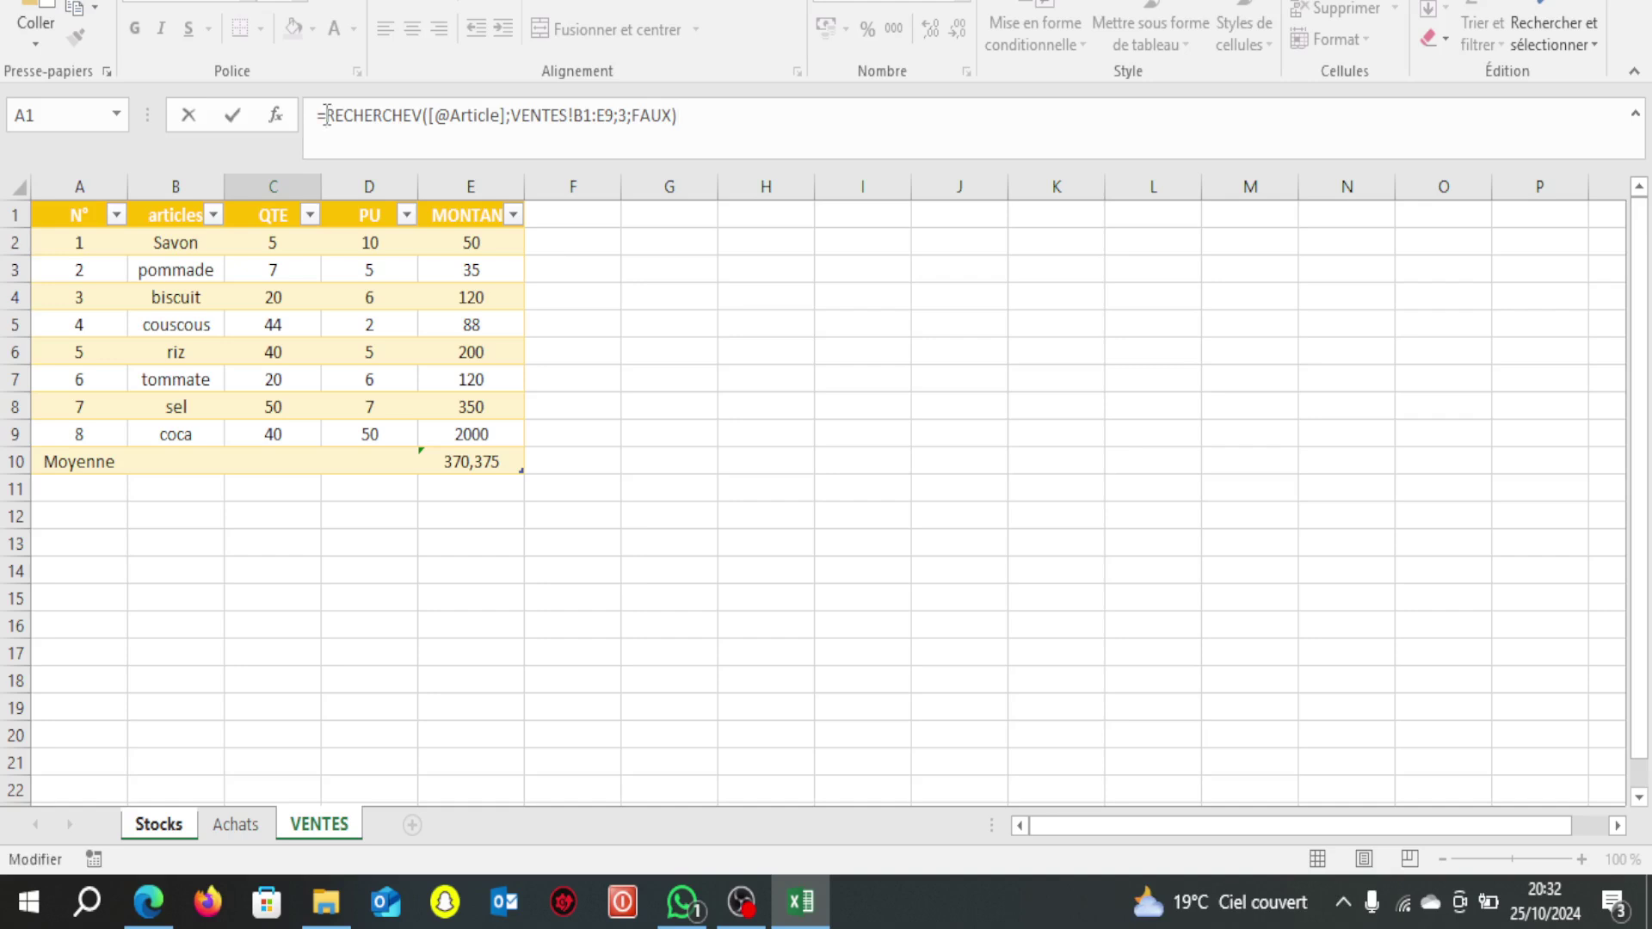
{"action": "type", "text": "si"}
{"action": "double_click", "coordinate": [395, 238]}
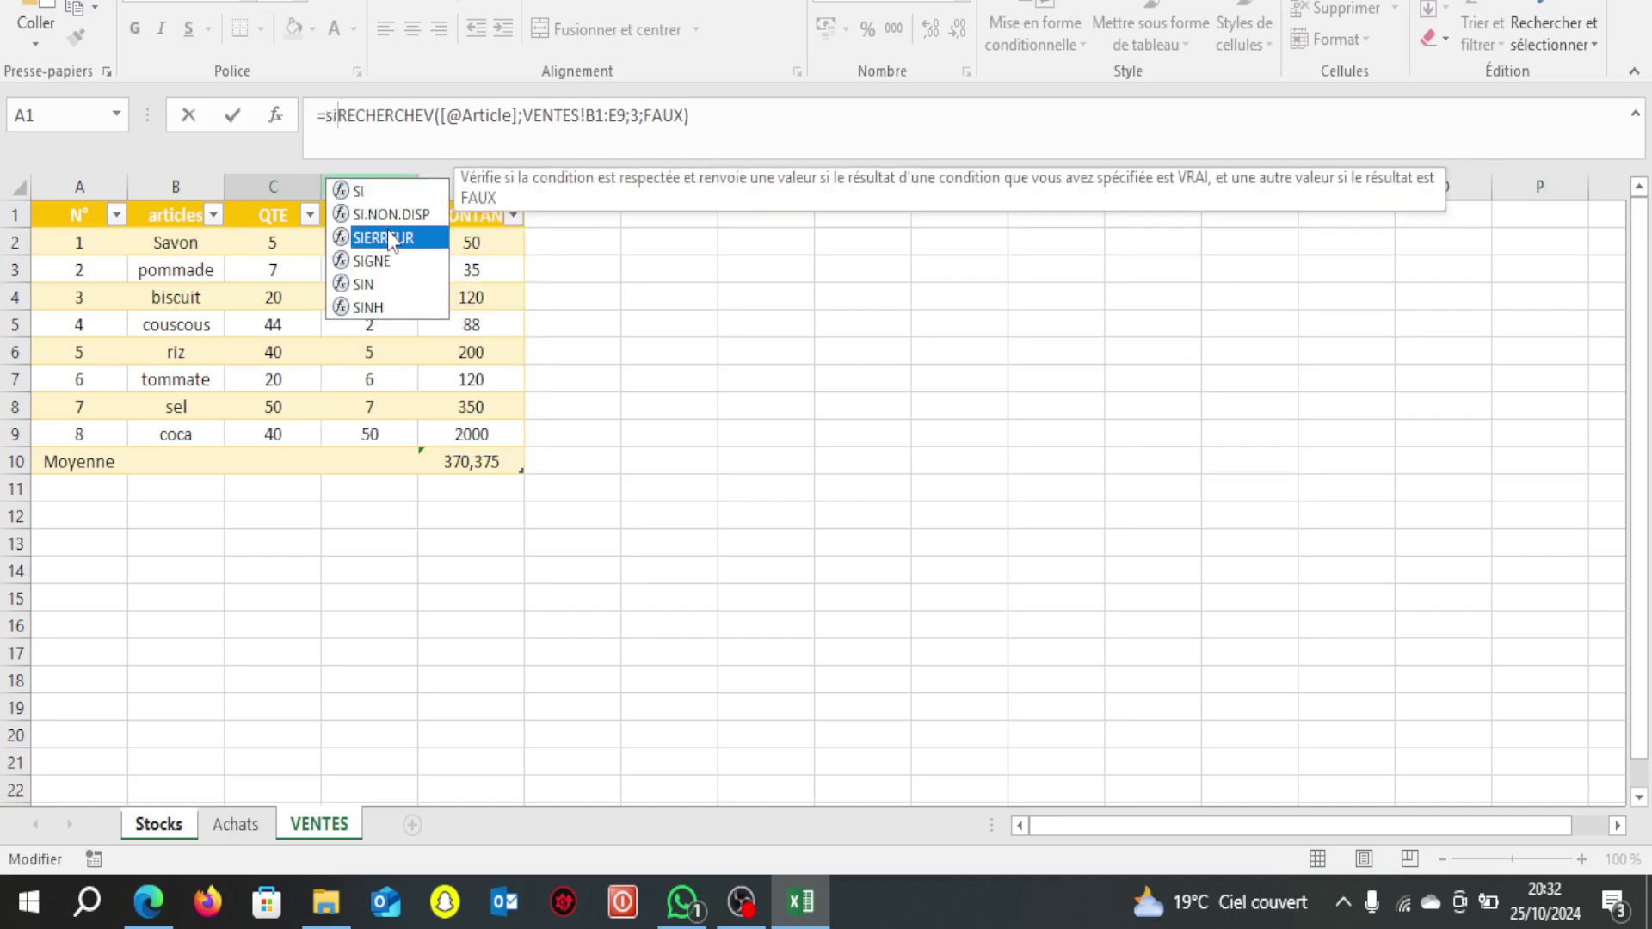
{"action": "type", "text": ";"}
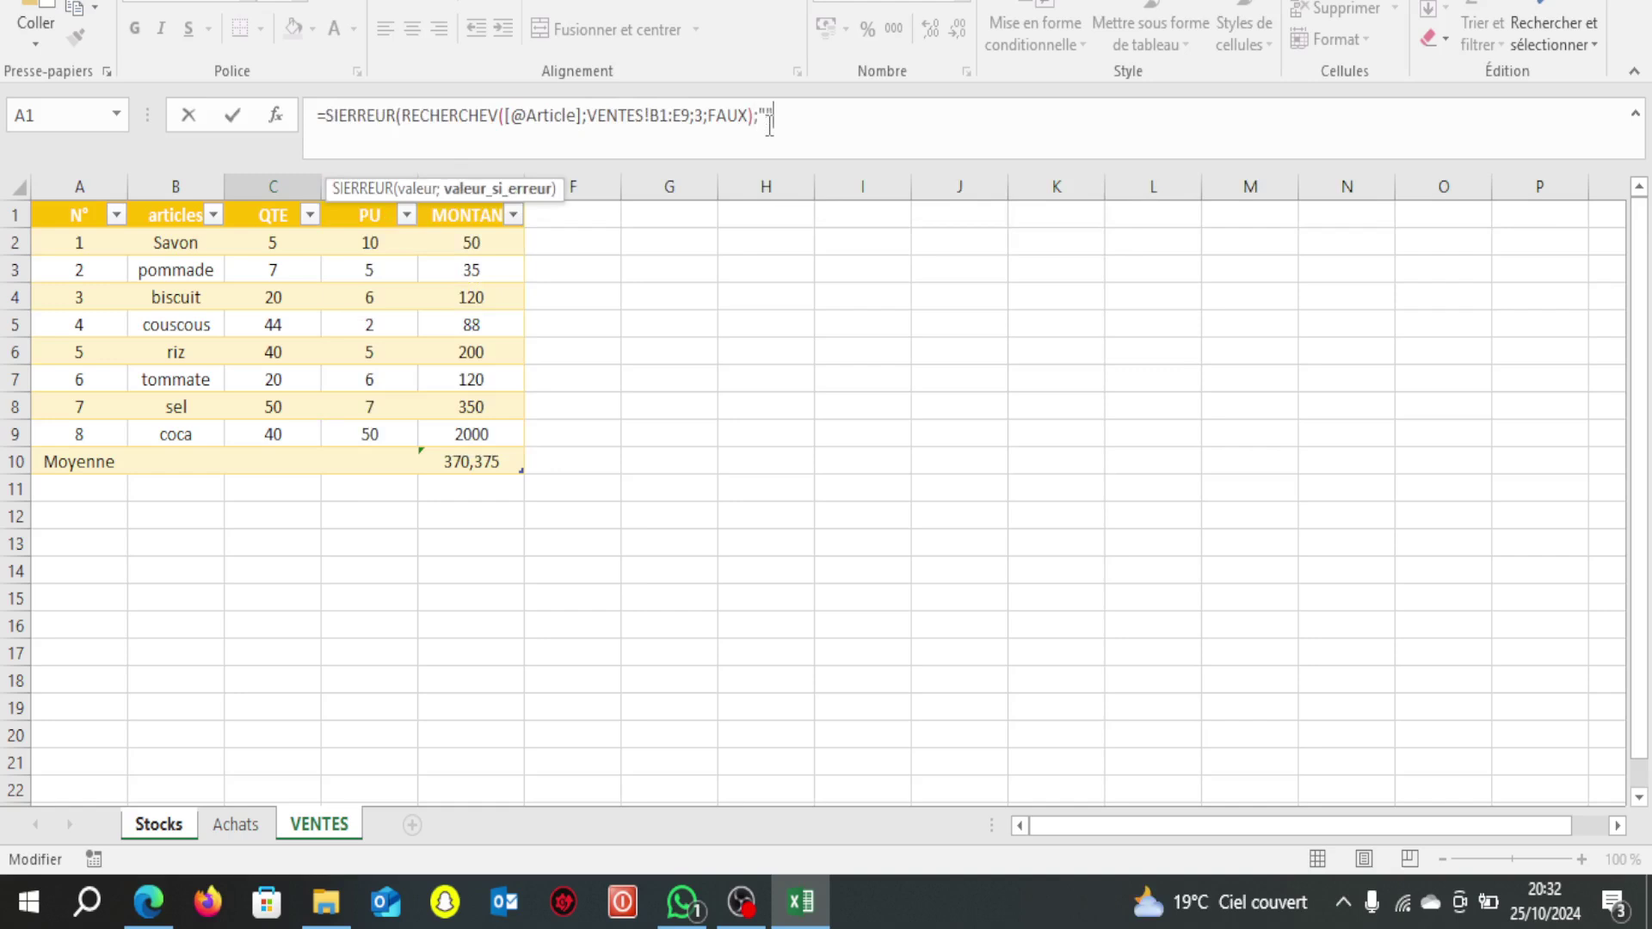
{"action": "type", "text": "\"\")"}
{"action": "key", "text": "Return"}
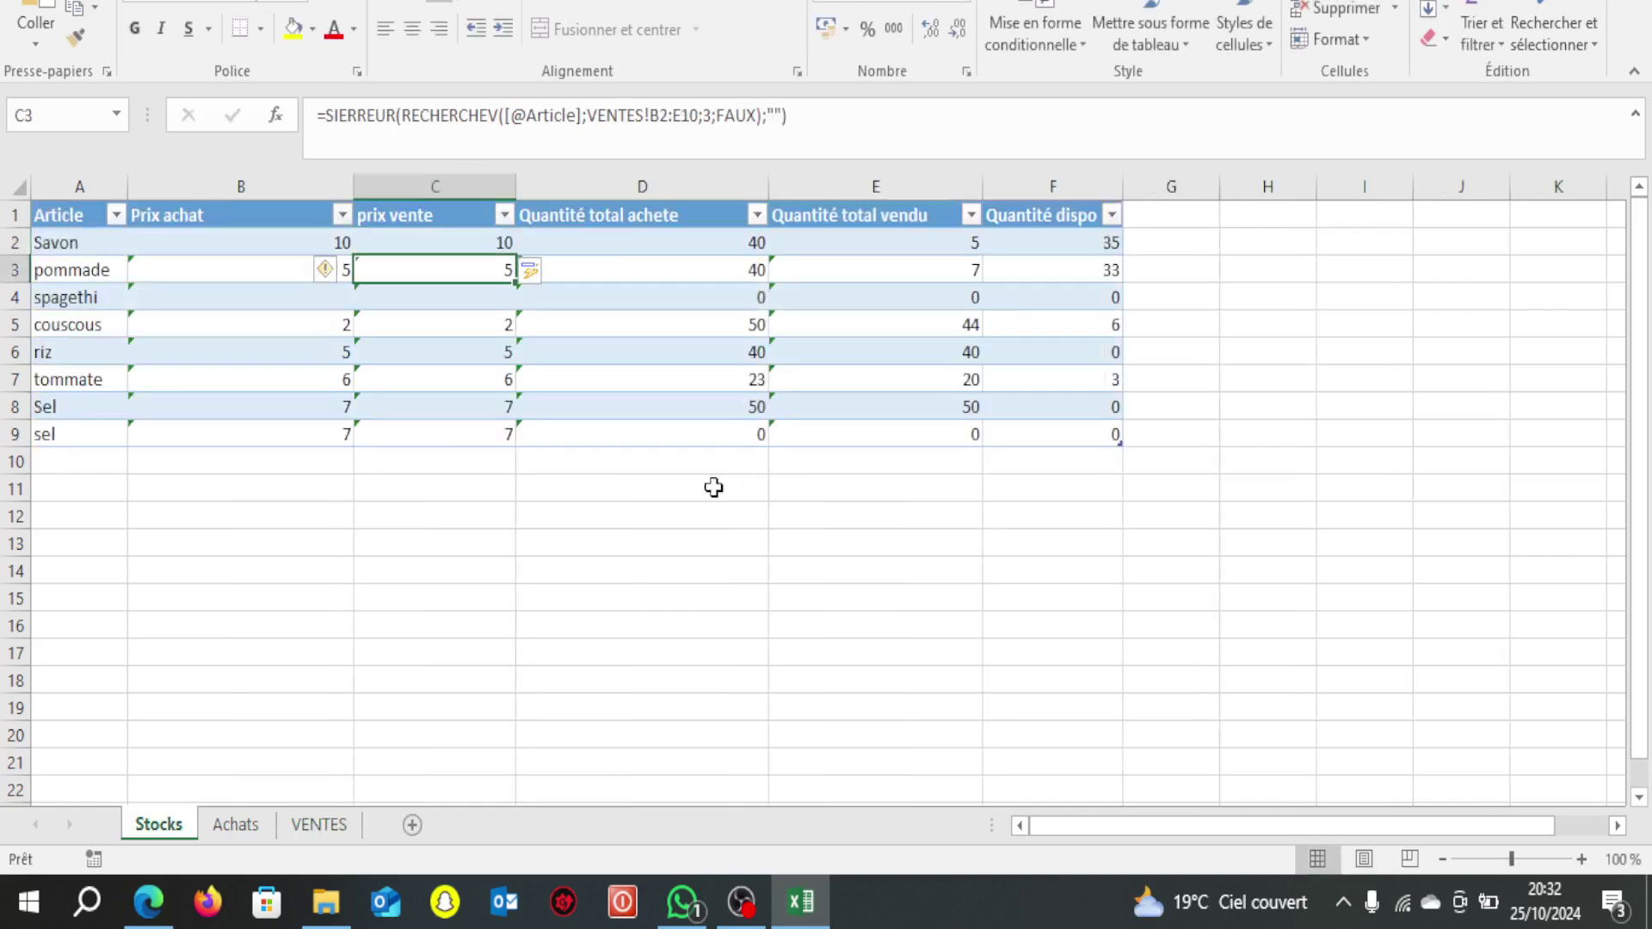
{"action": "left_click", "coordinate": [426, 546]}
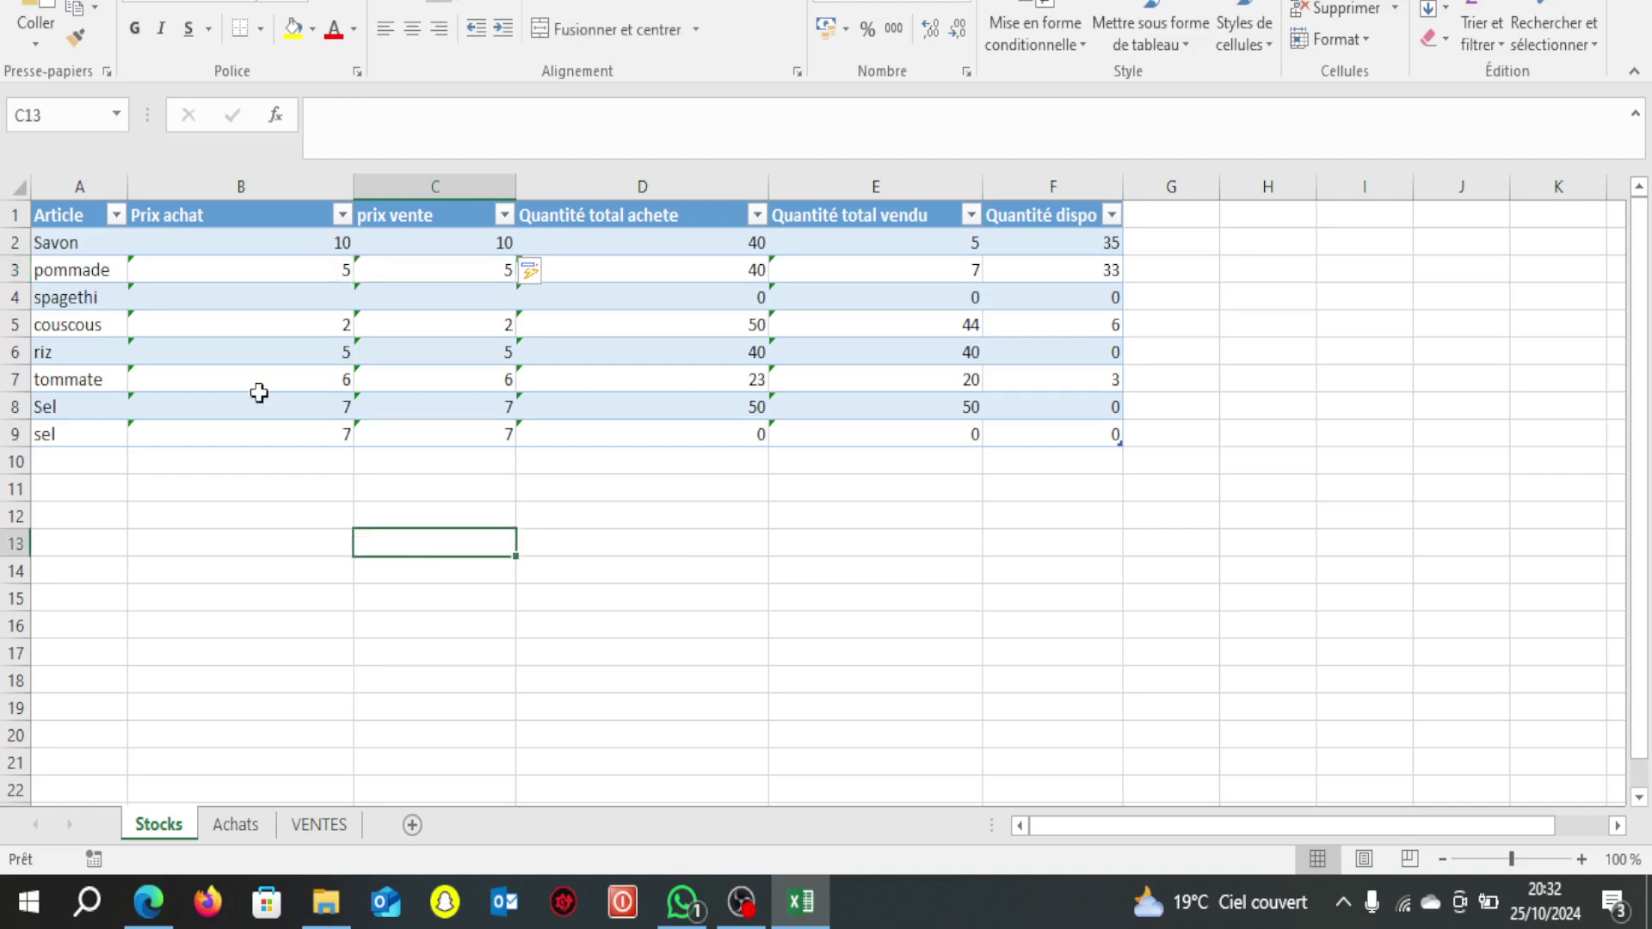
Compare the lookup ranges down the Prix achat column and make the Savon row's range absolute as Achats!$B$1:$E$9.
{"action": "left_click", "coordinate": [289, 357]}
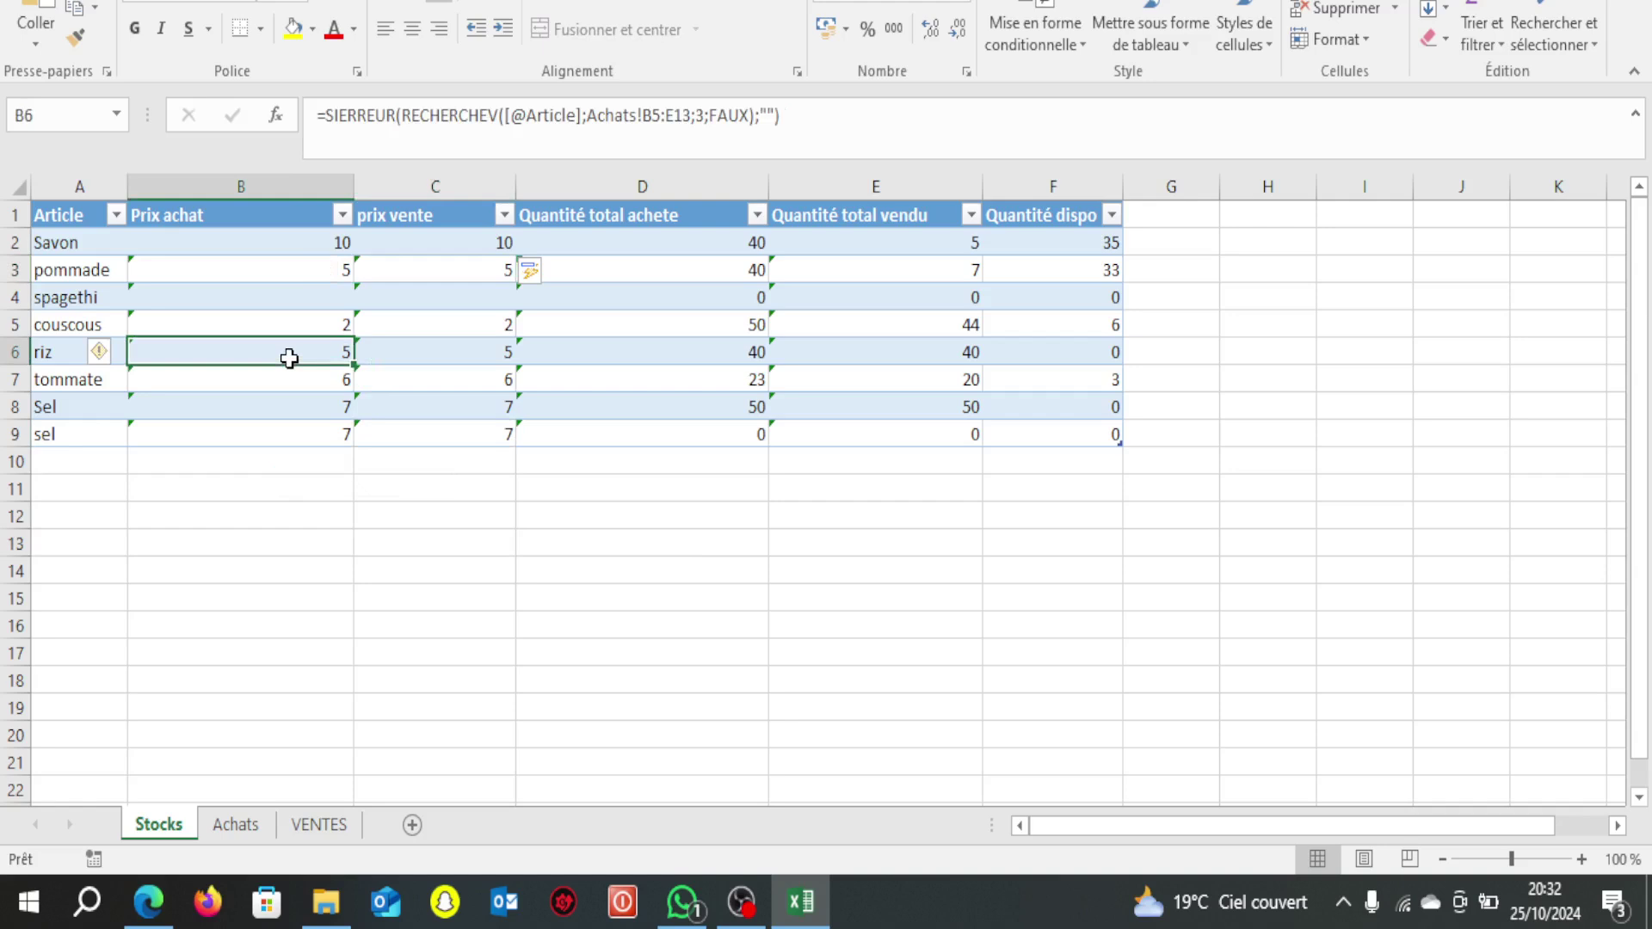
{"action": "left_click", "coordinate": [316, 298]}
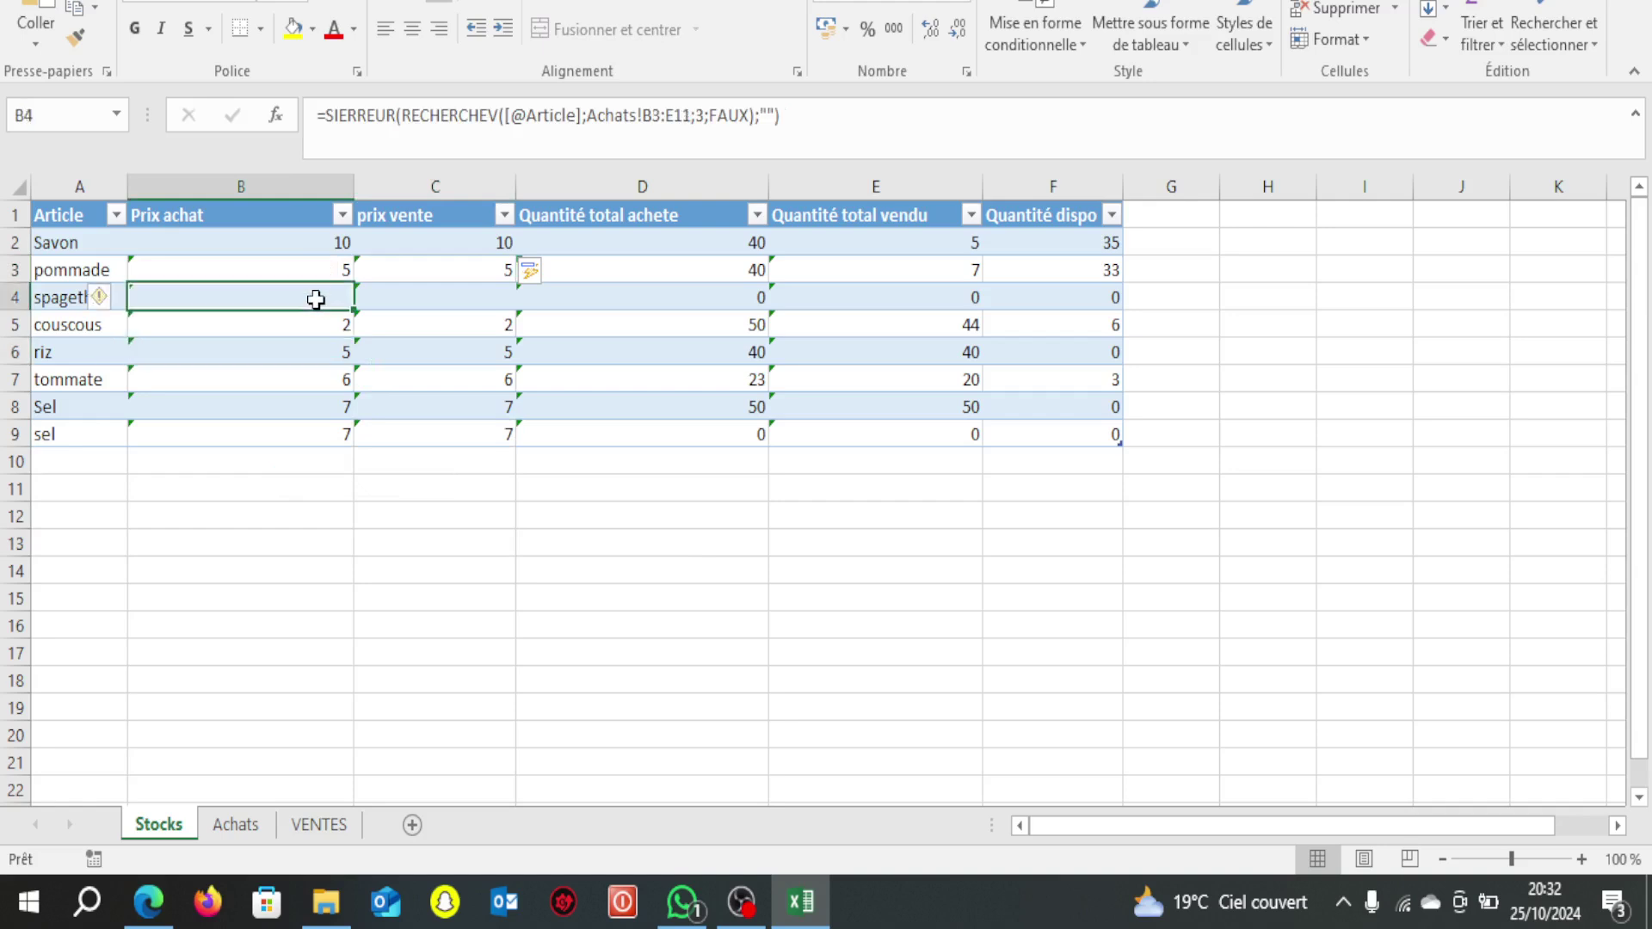
{"action": "left_click", "coordinate": [316, 265]}
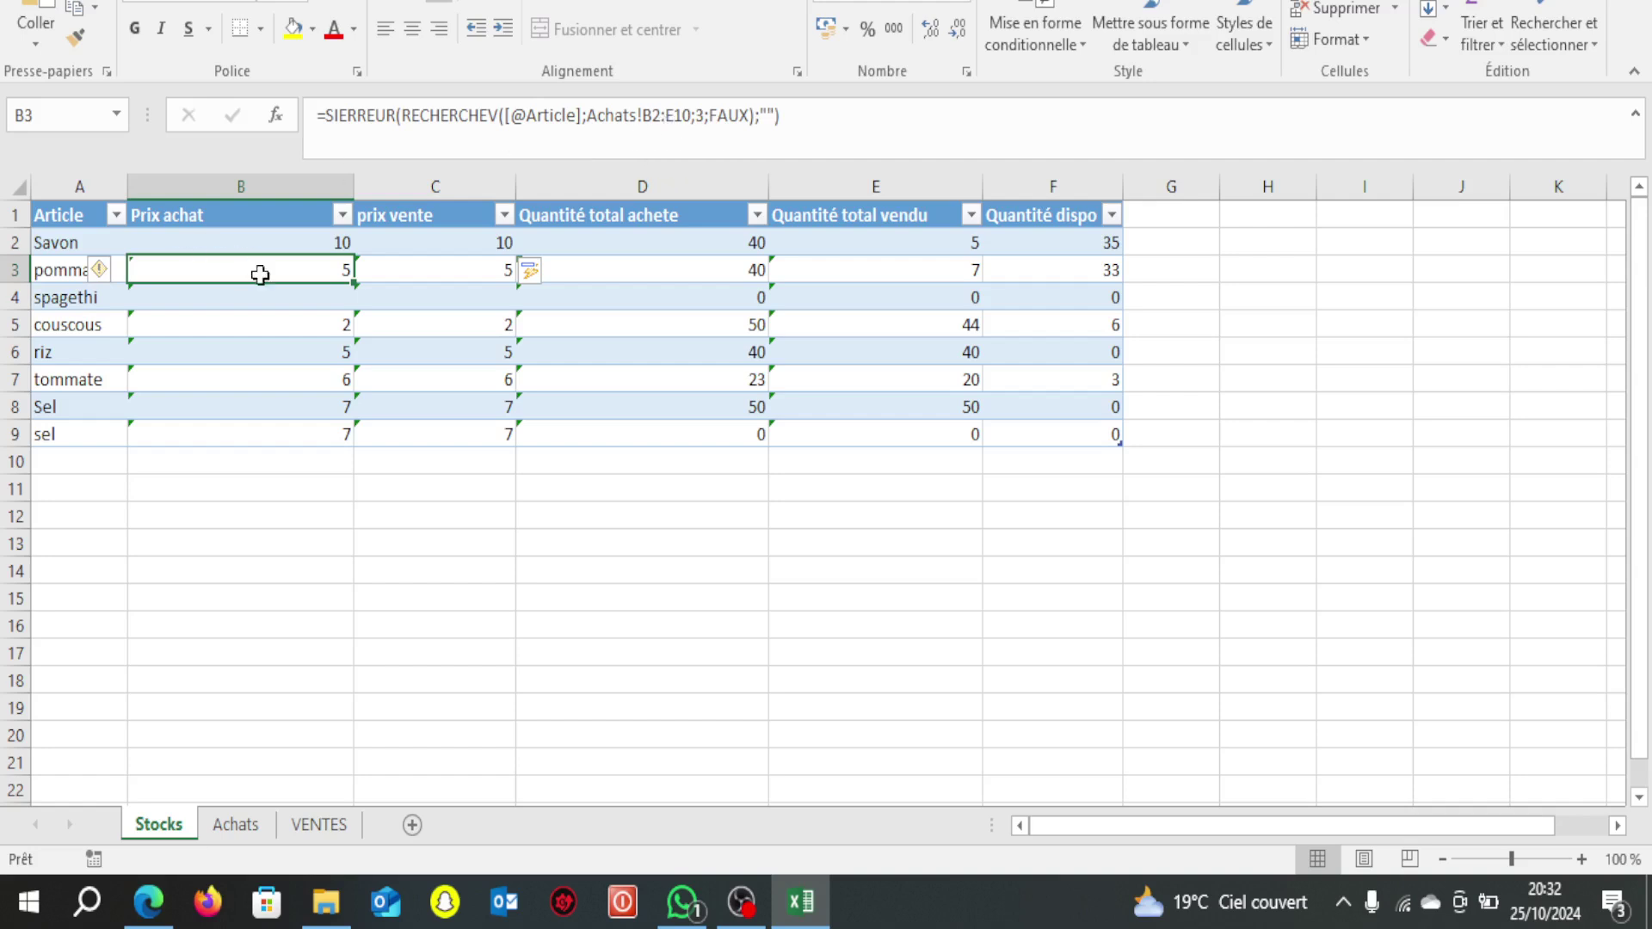
{"action": "left_click", "coordinate": [268, 312]}
{"action": "left_click", "coordinate": [262, 361]}
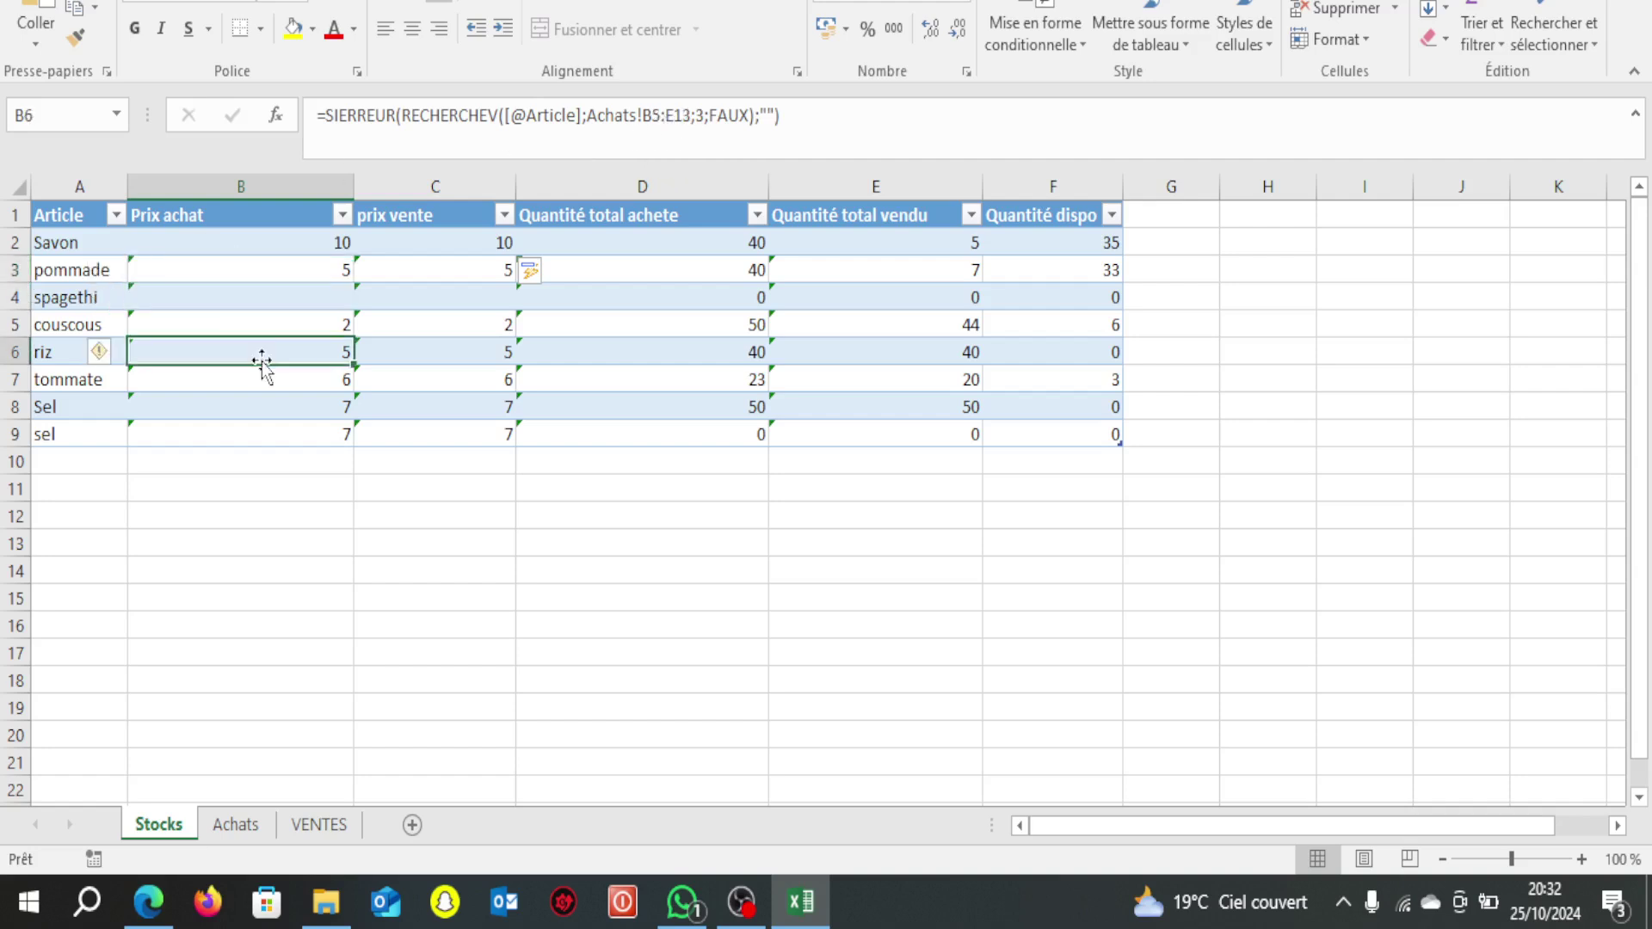
{"action": "left_click", "coordinate": [298, 232]}
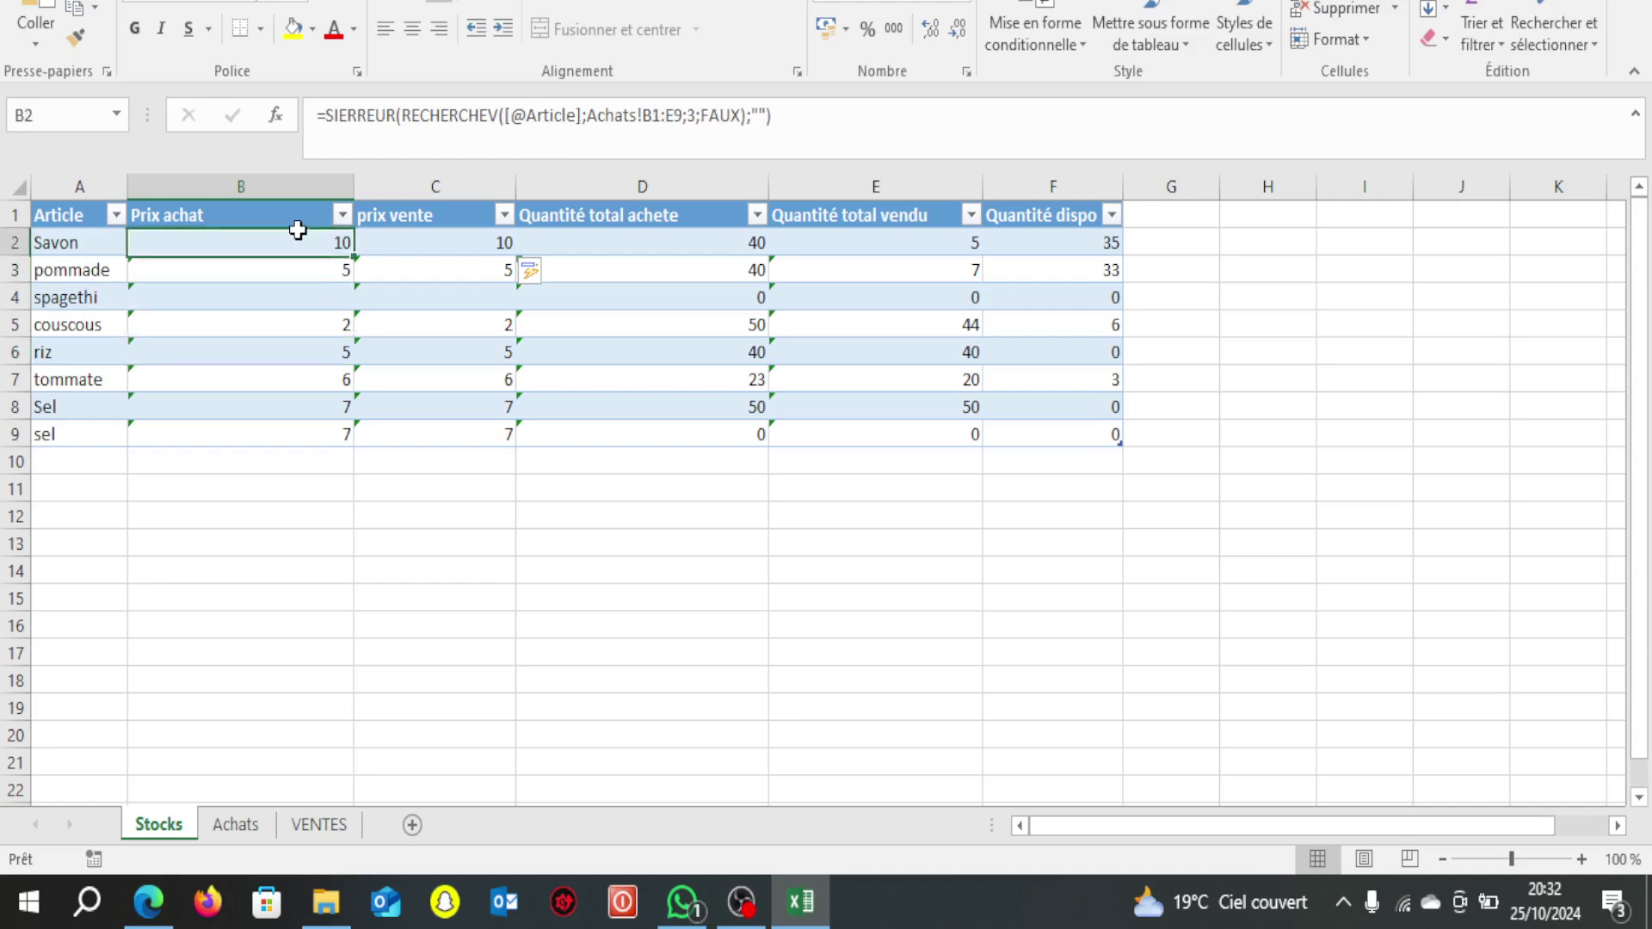
{"action": "left_click", "coordinate": [651, 115]}
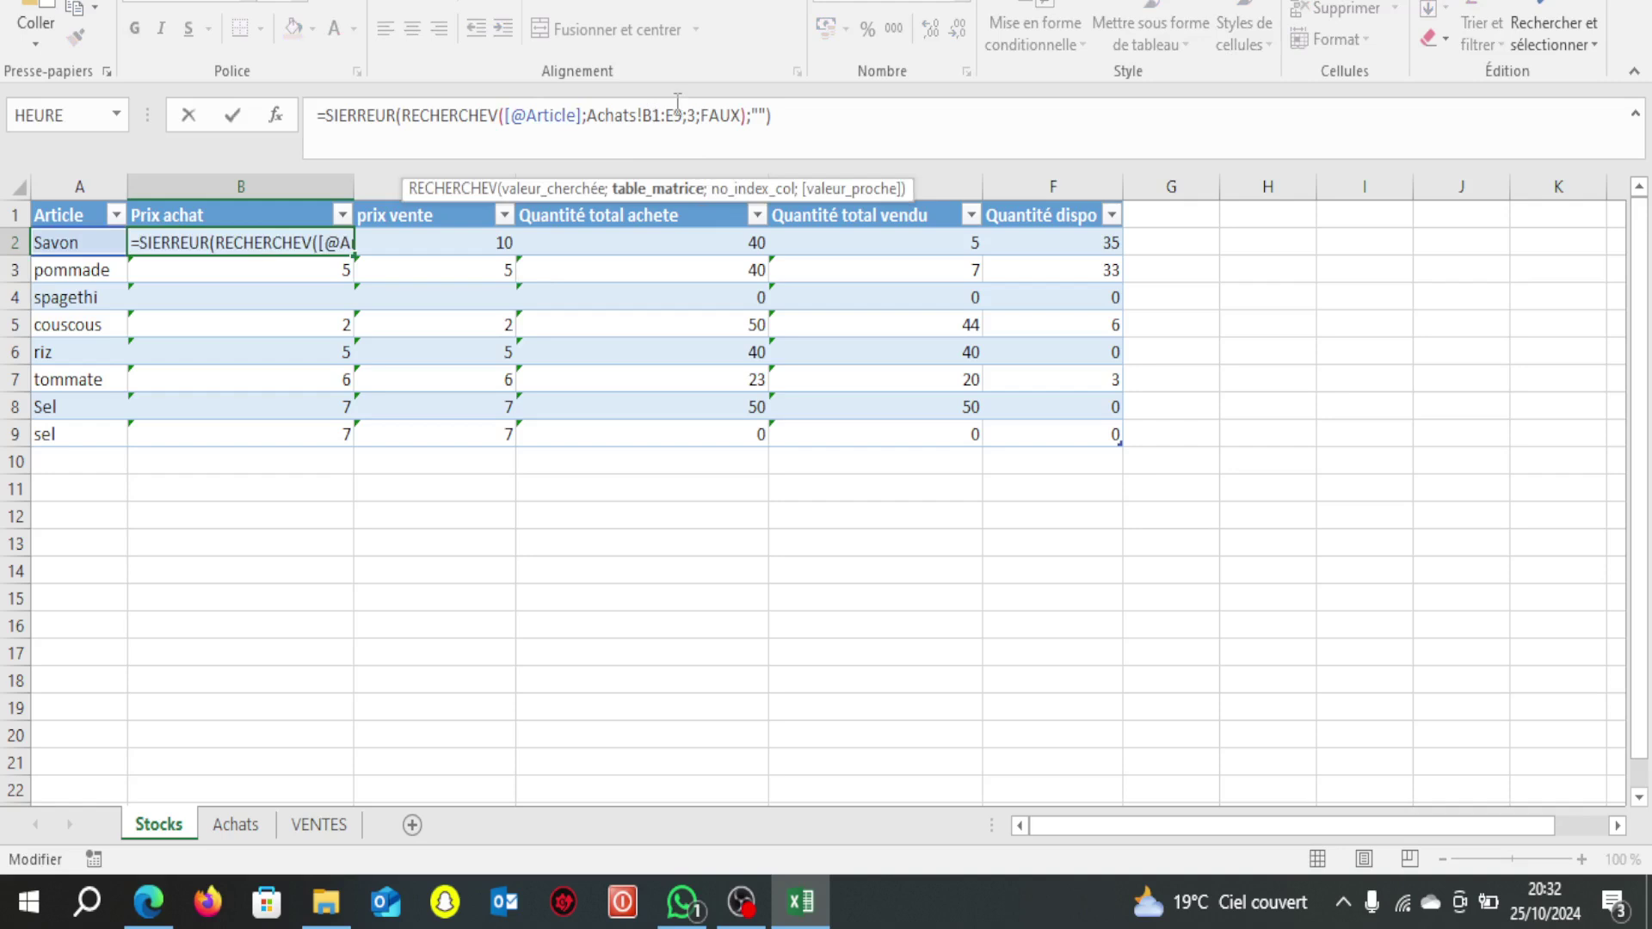
{"action": "key", "text": "F4"}
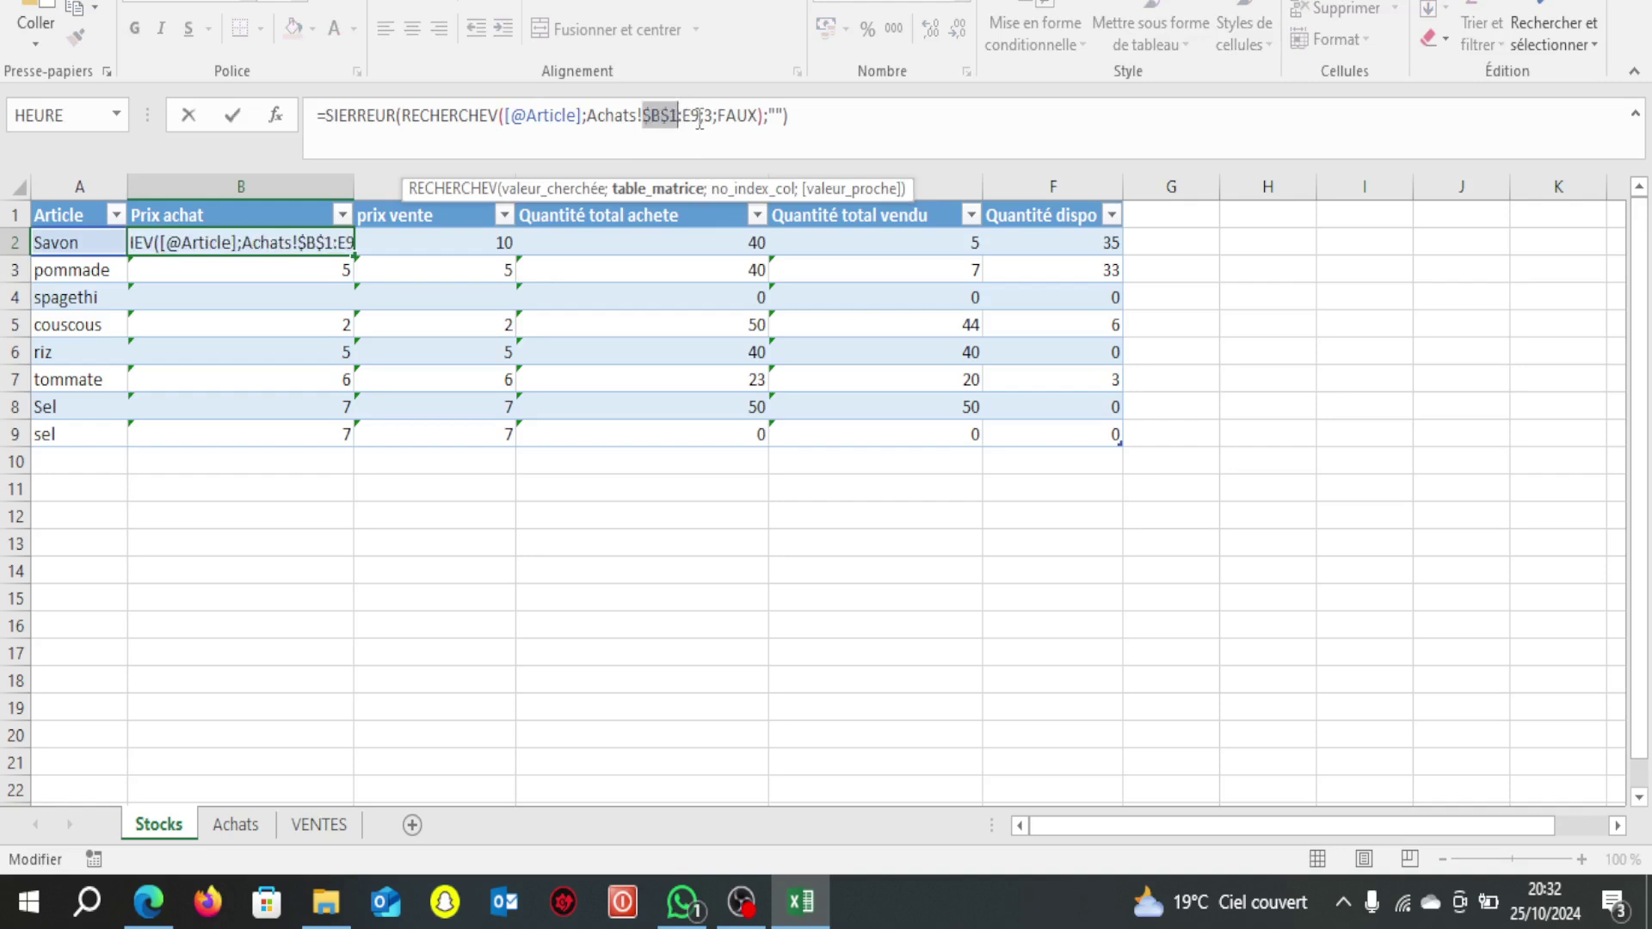
{"action": "left_click", "coordinate": [695, 114]}
{"action": "key", "text": "F4"}
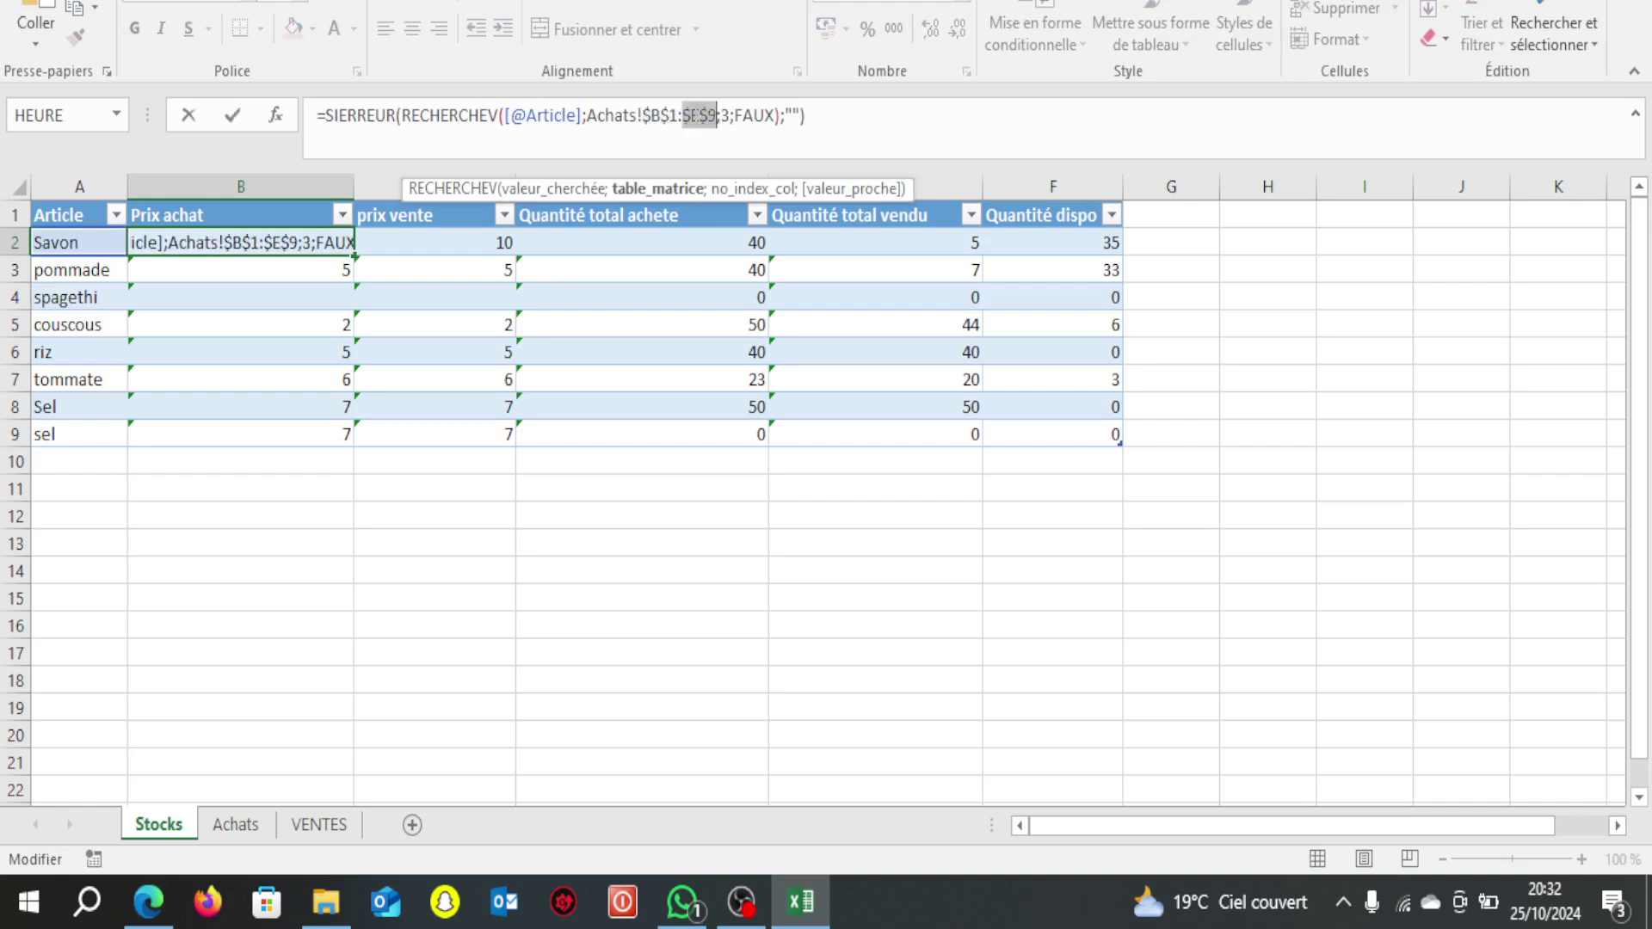
{"action": "left_click", "coordinate": [829, 120]}
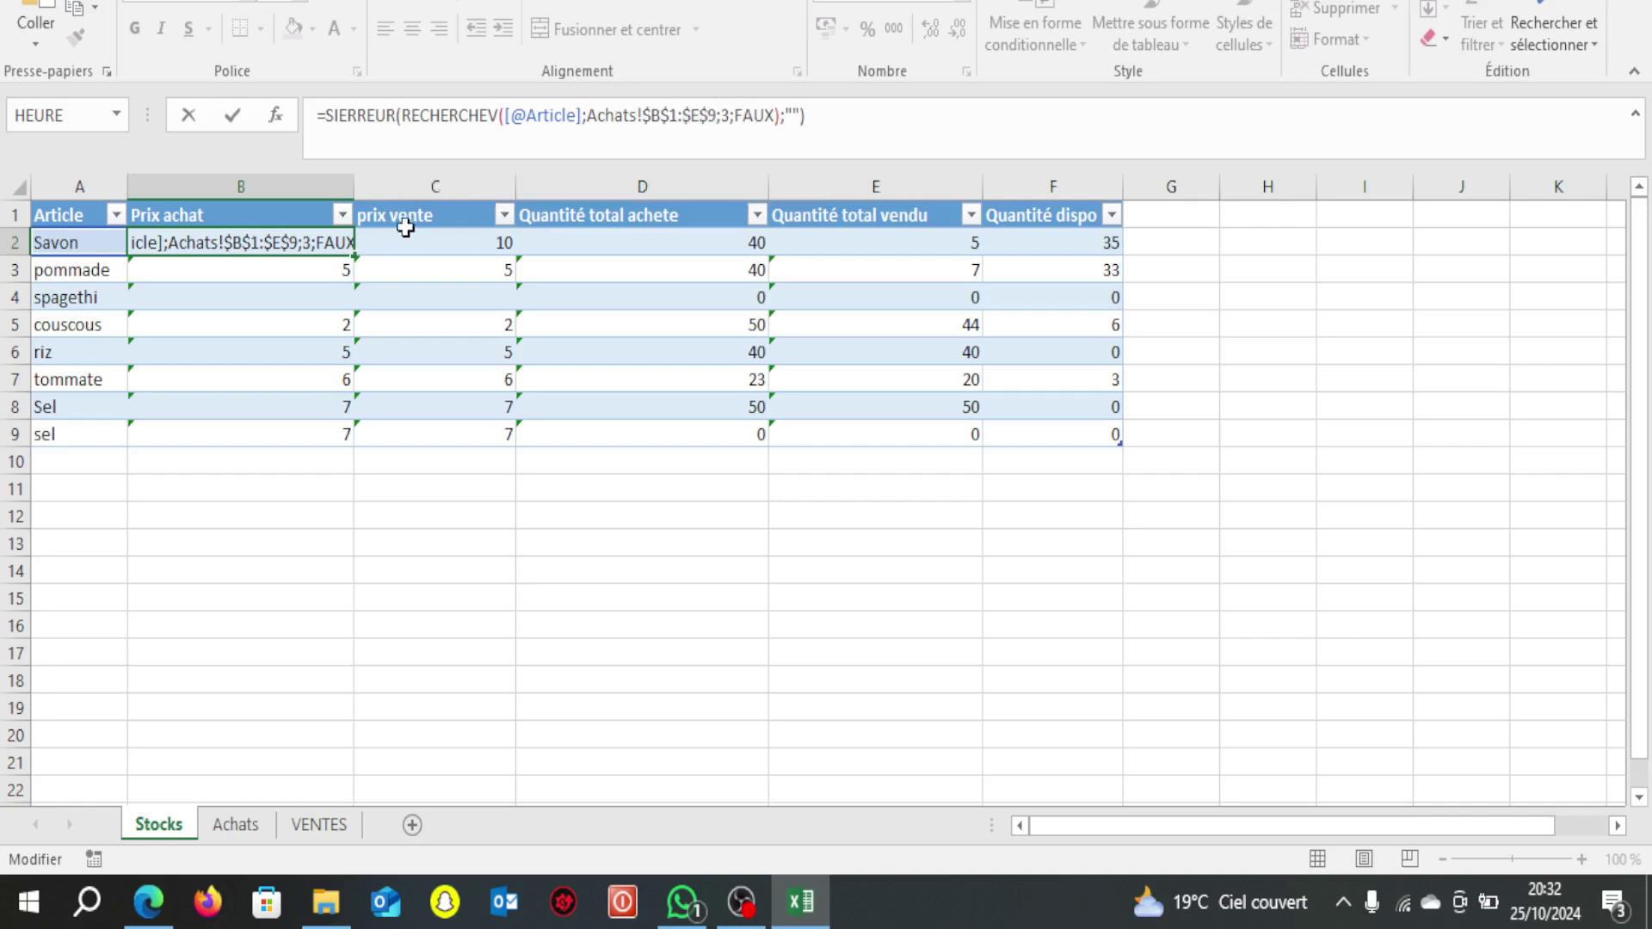
{"action": "key", "text": "Return"}
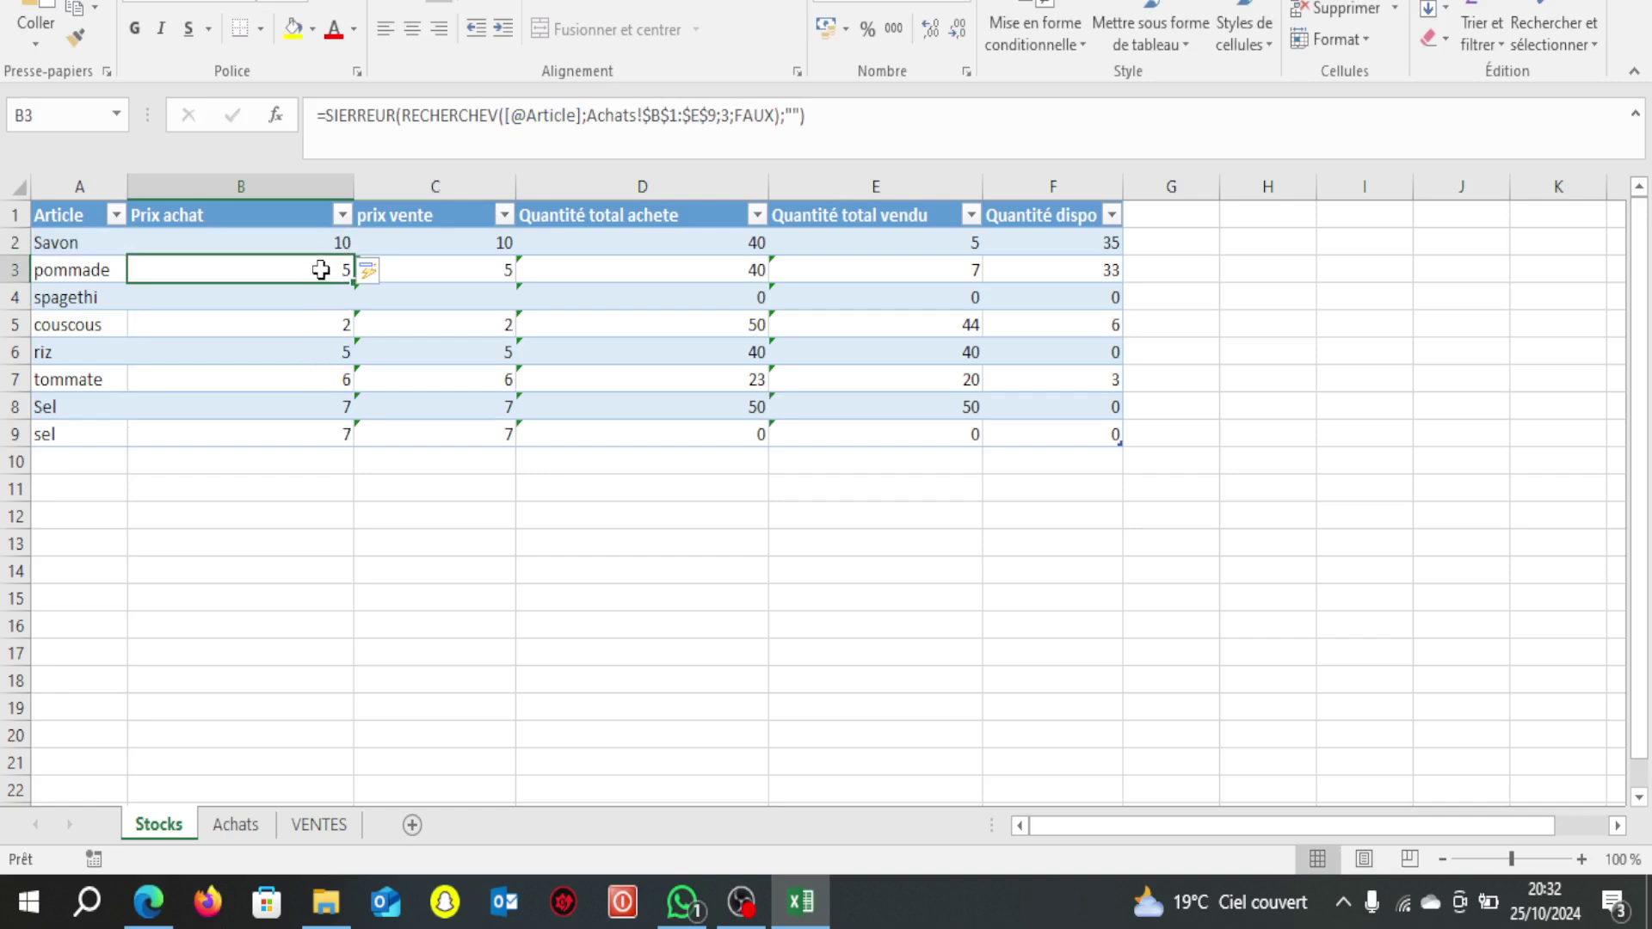
Check the lookup range in the Prix achat formulas of the couscous, riz and tommate rows.
{"action": "left_click", "coordinate": [306, 315]}
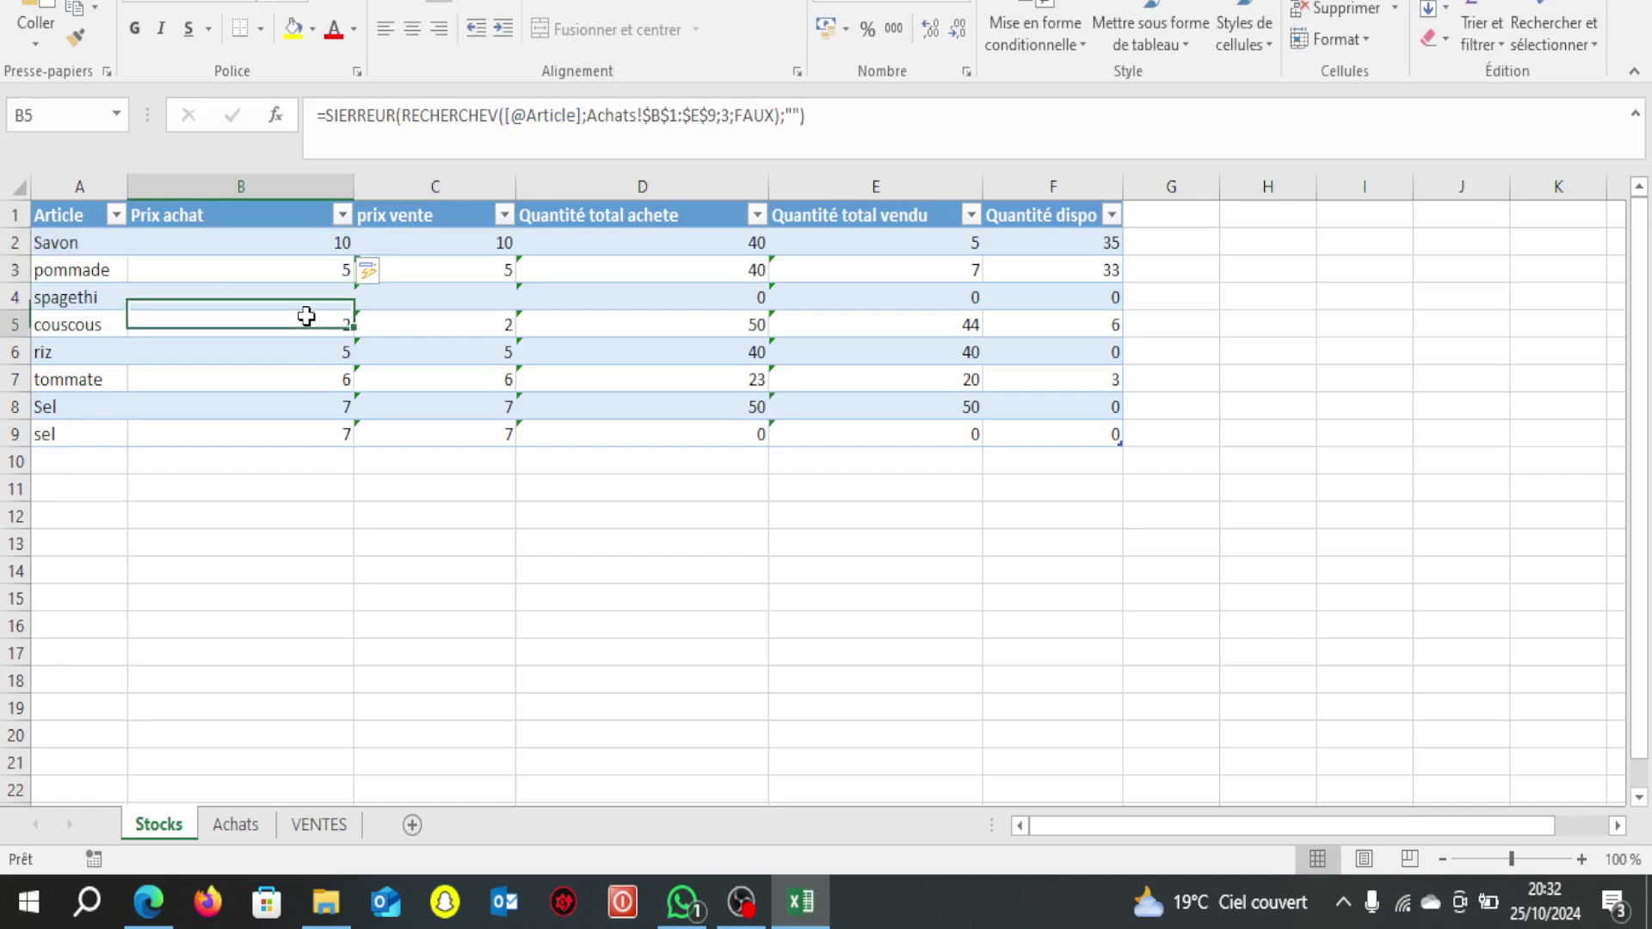
{"action": "left_click", "coordinate": [298, 348]}
{"action": "left_click", "coordinate": [307, 381]}
Make the lookup range in the Savon row's prix vente formula absolute as VENTES!$B$1:$E$9 and enter it.
{"action": "left_click", "coordinate": [475, 244]}
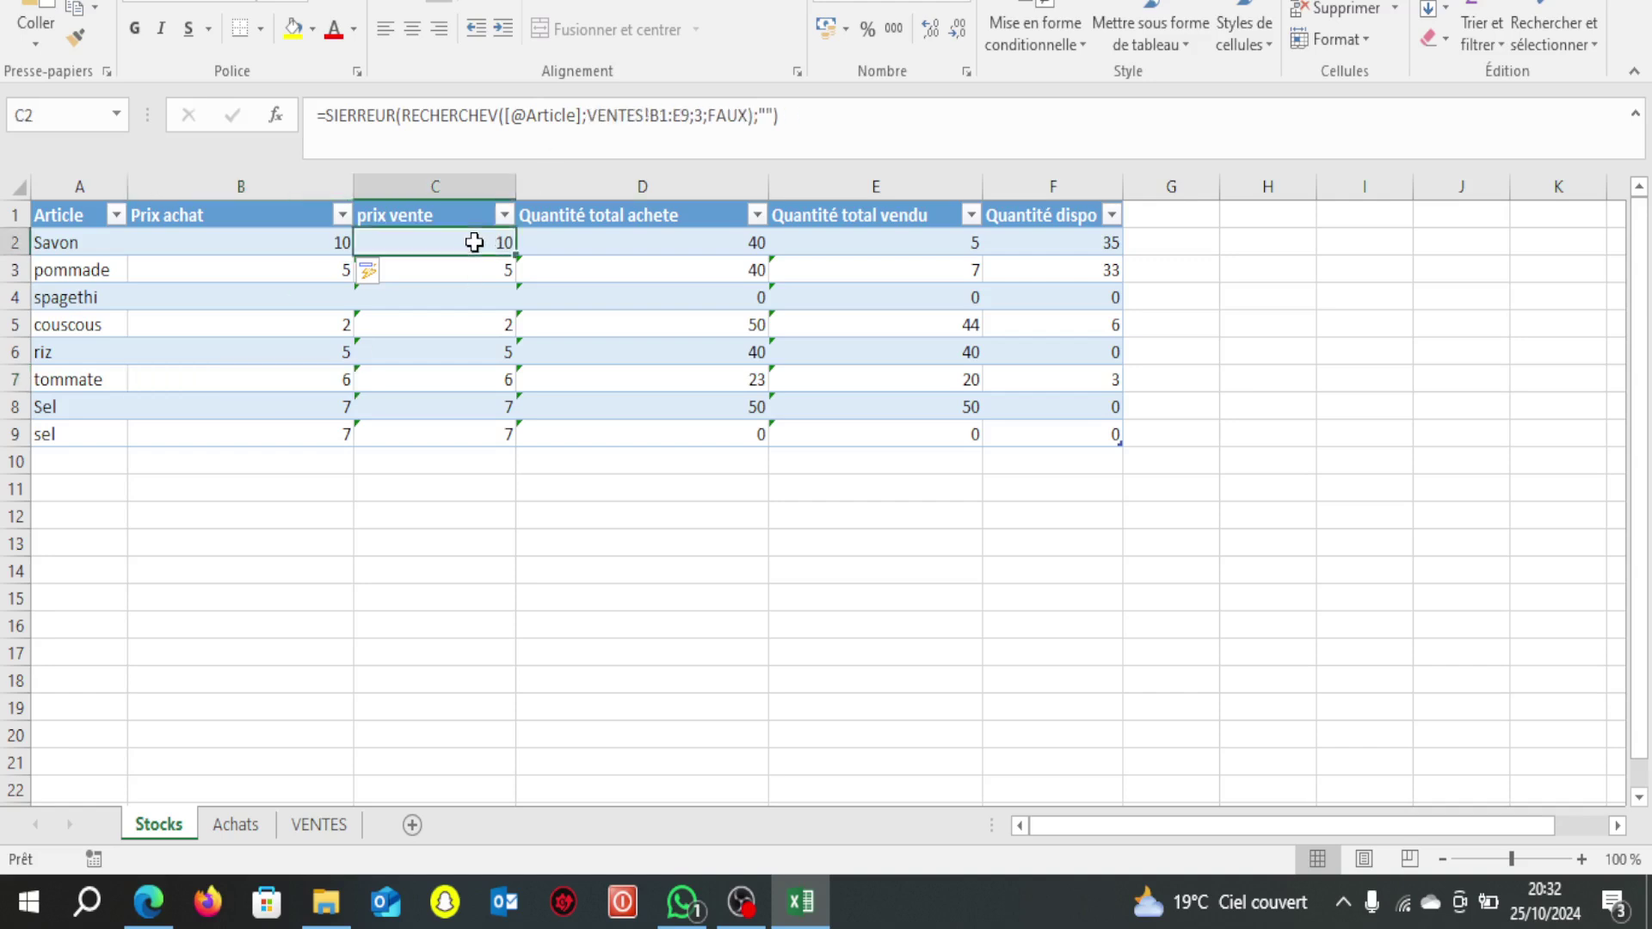
{"action": "left_click", "coordinate": [659, 115]}
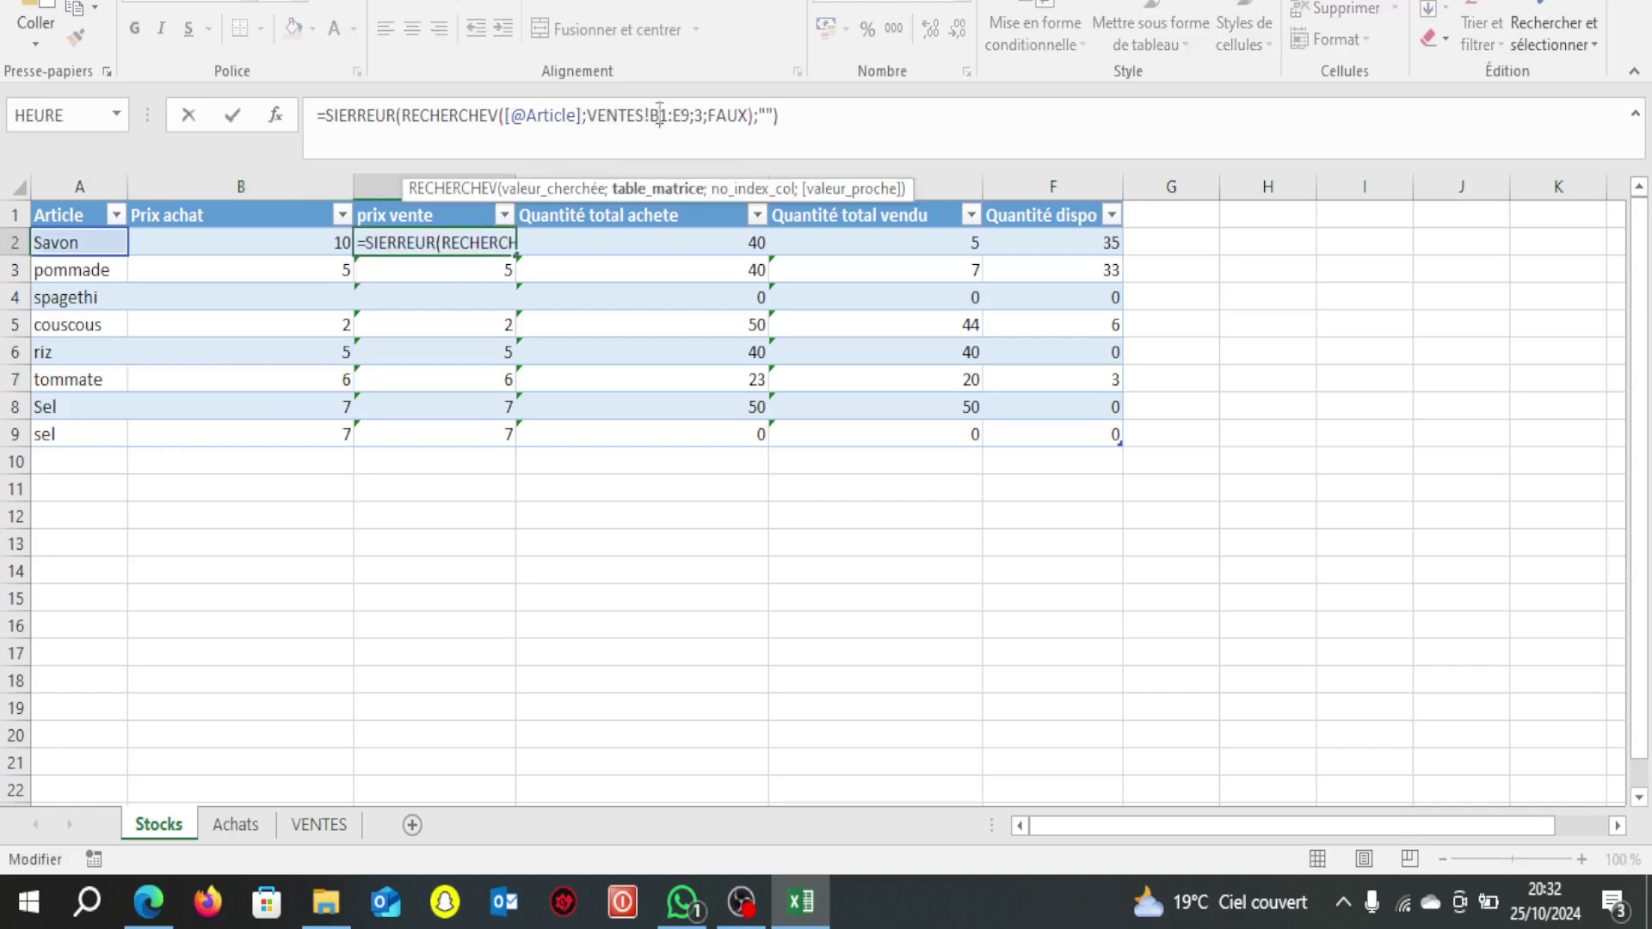
{"action": "key", "text": "F4"}
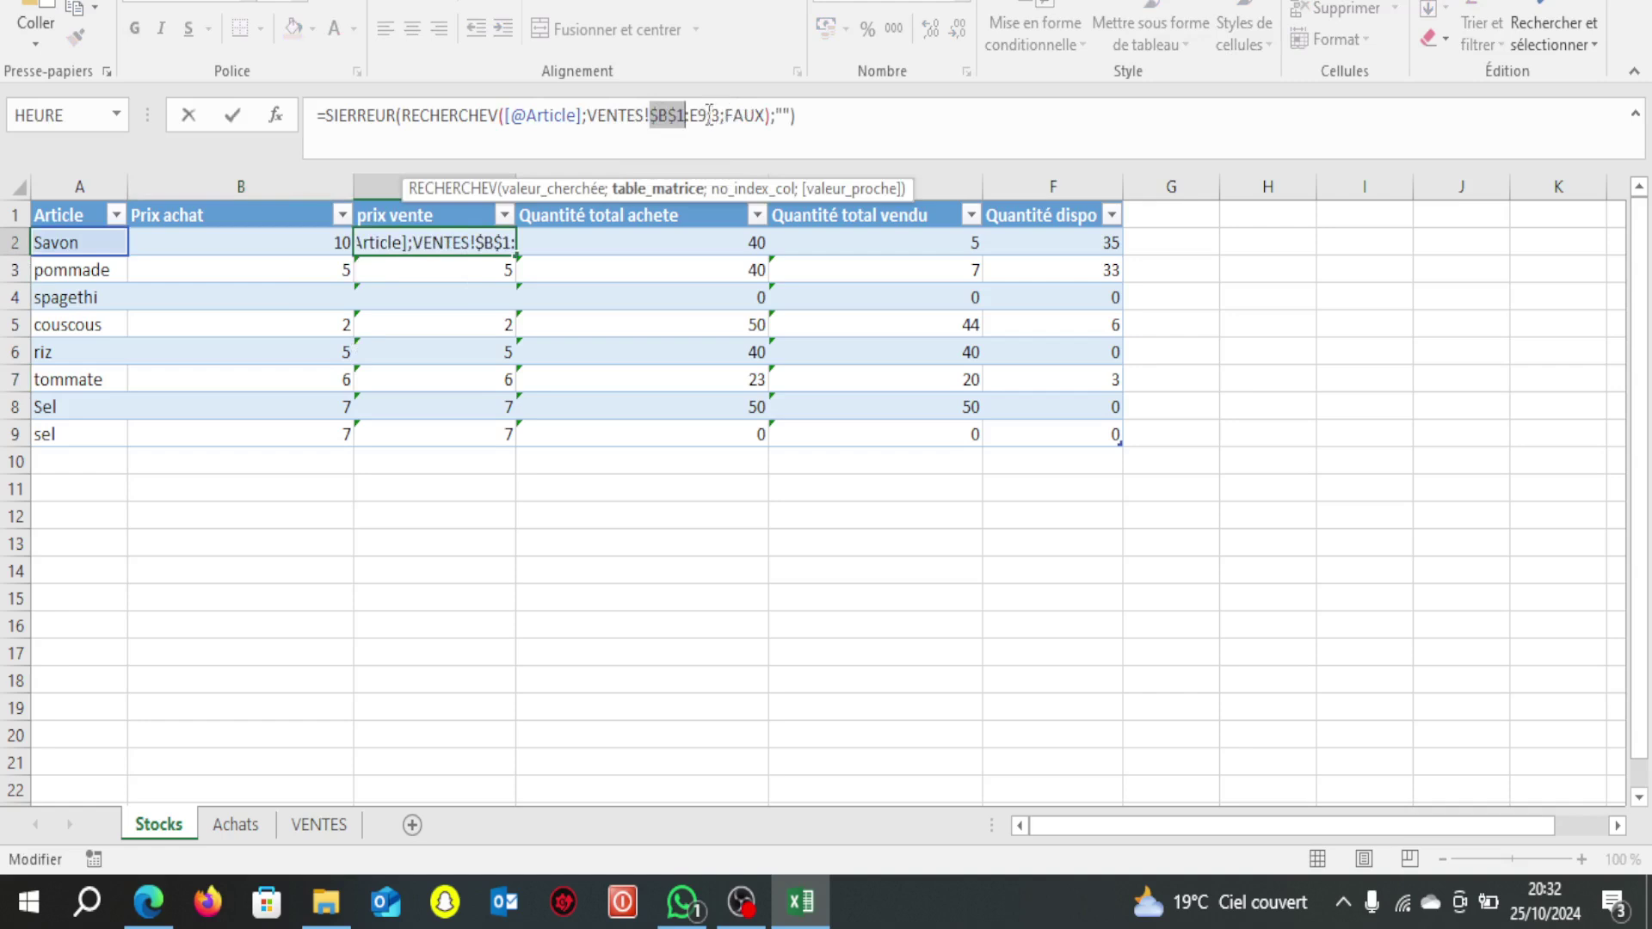
{"action": "left_click", "coordinate": [702, 114]}
{"action": "key", "text": "F4"}
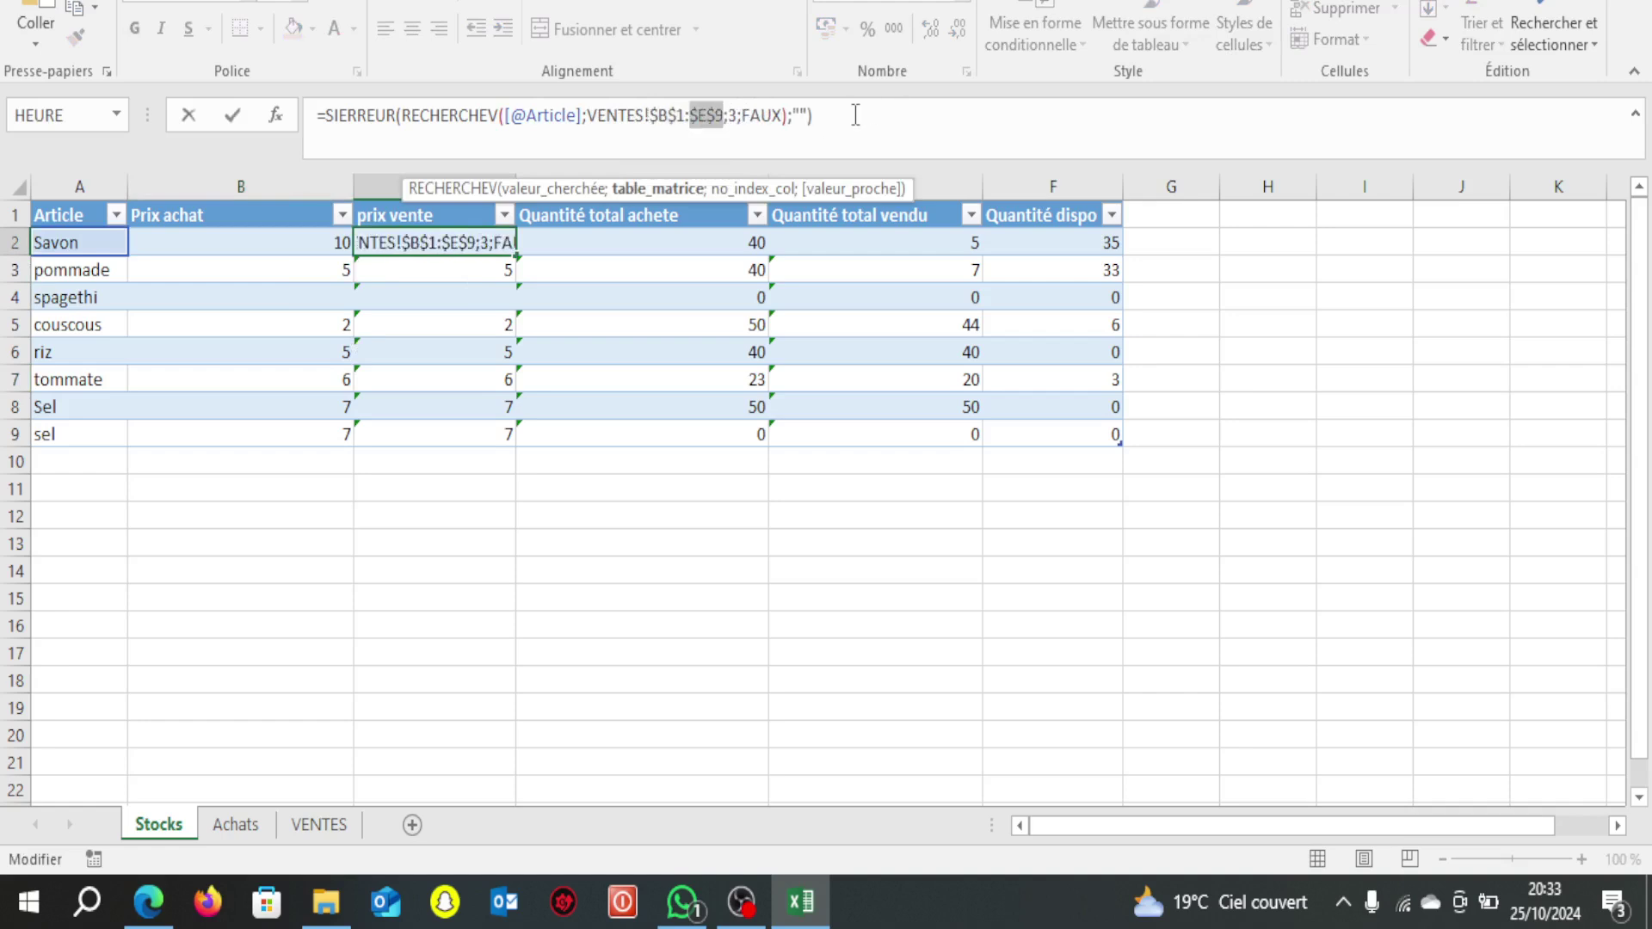
{"action": "left_click", "coordinate": [855, 114]}
{"action": "key", "text": "Return"}
{"action": "left_click", "coordinate": [483, 654]}
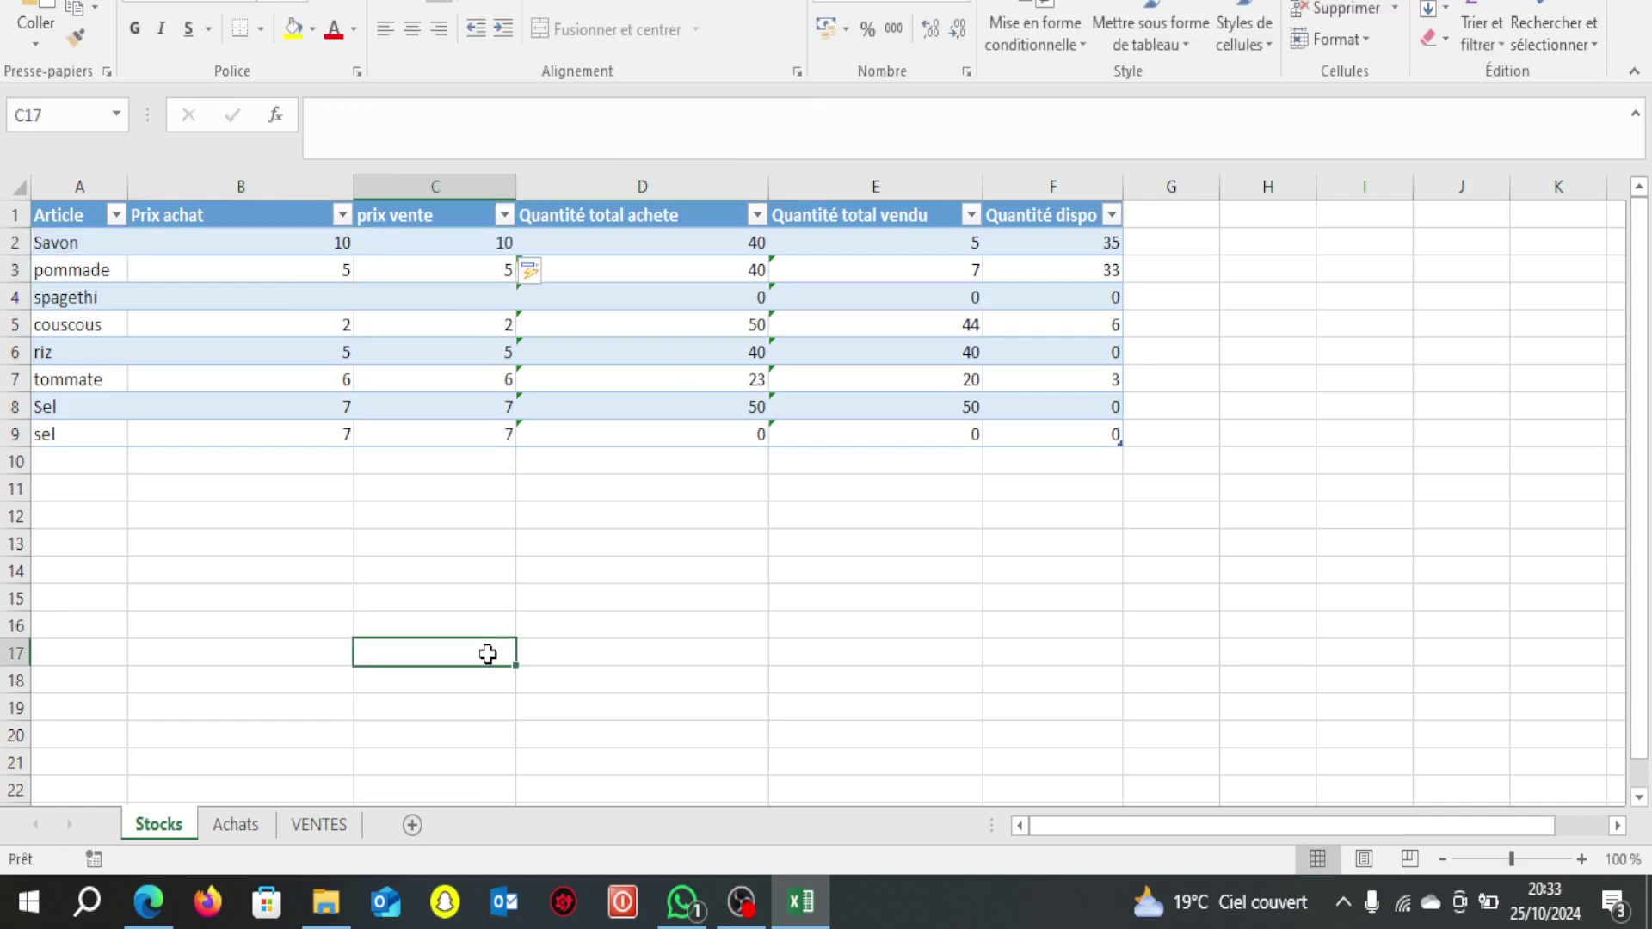
Review the SIERREUR and RECHERCHEV arguments of the Prix achat formulas in the Savon and couscous rows.
{"action": "left_click", "coordinate": [281, 246]}
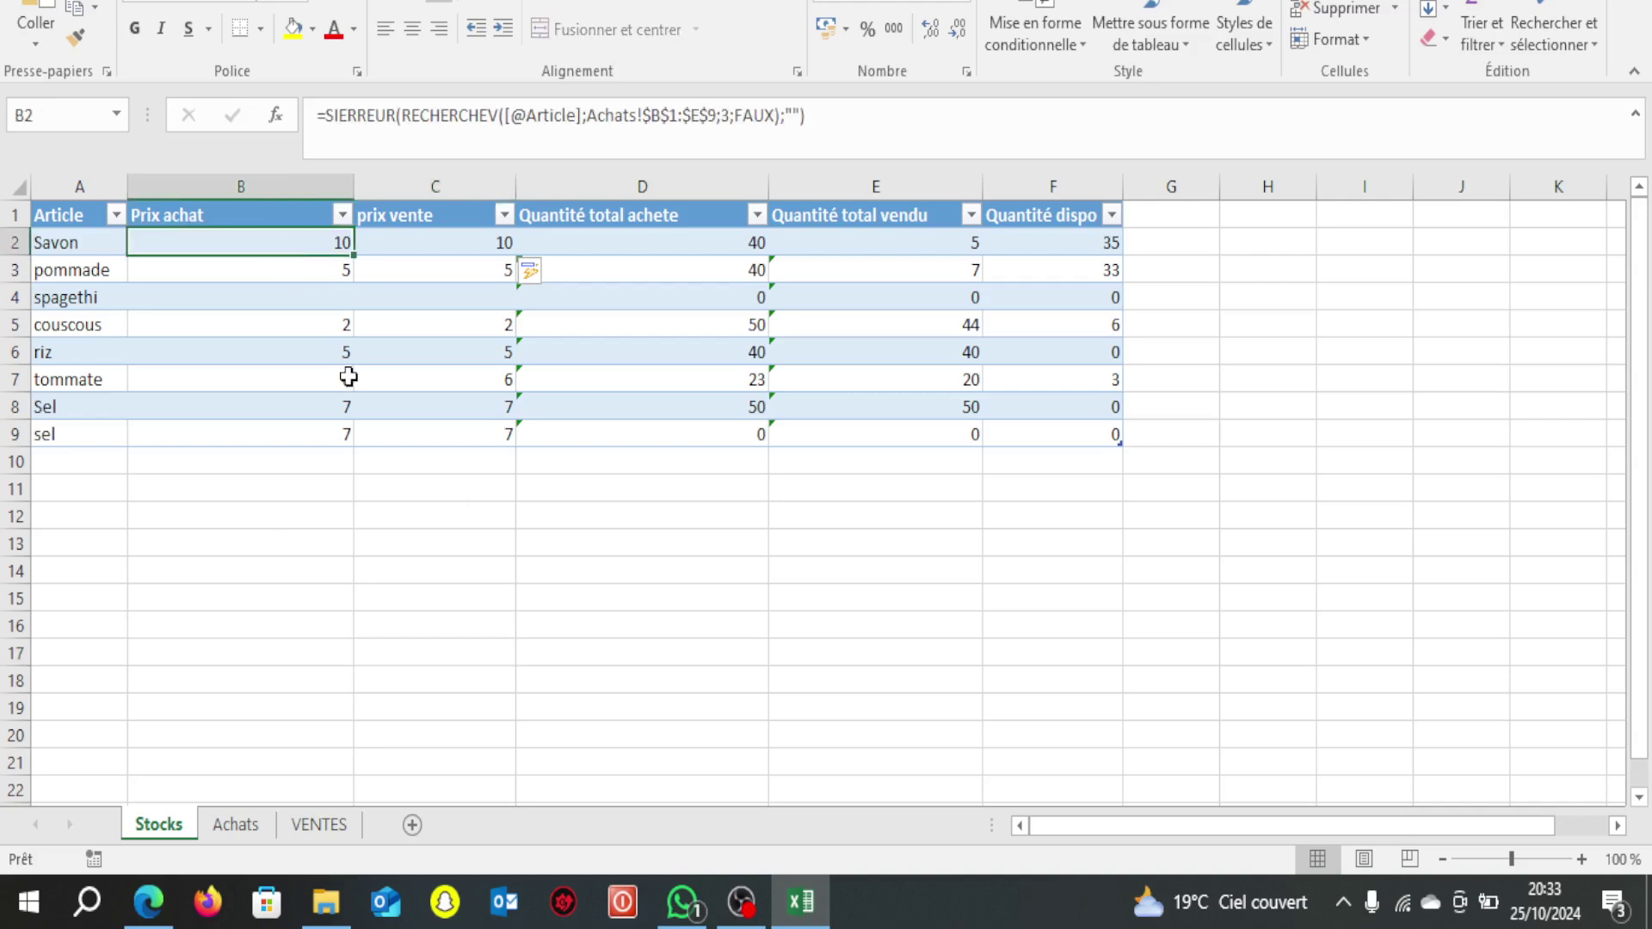
{"action": "left_click", "coordinate": [268, 325]}
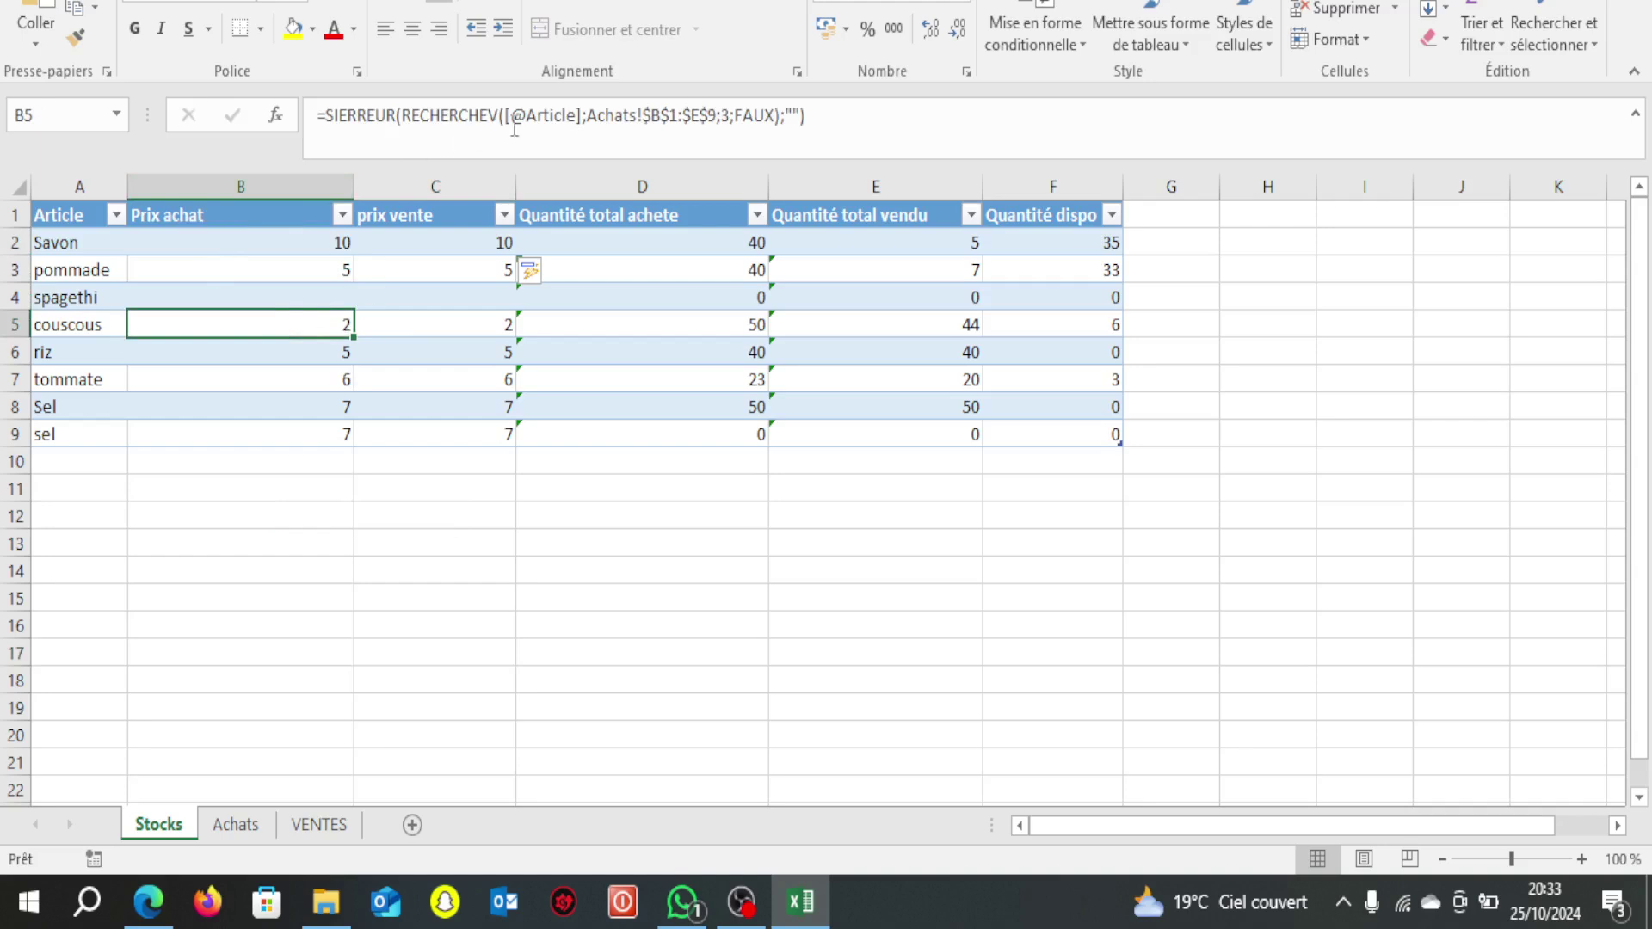
{"action": "left_click", "coordinate": [811, 114]}
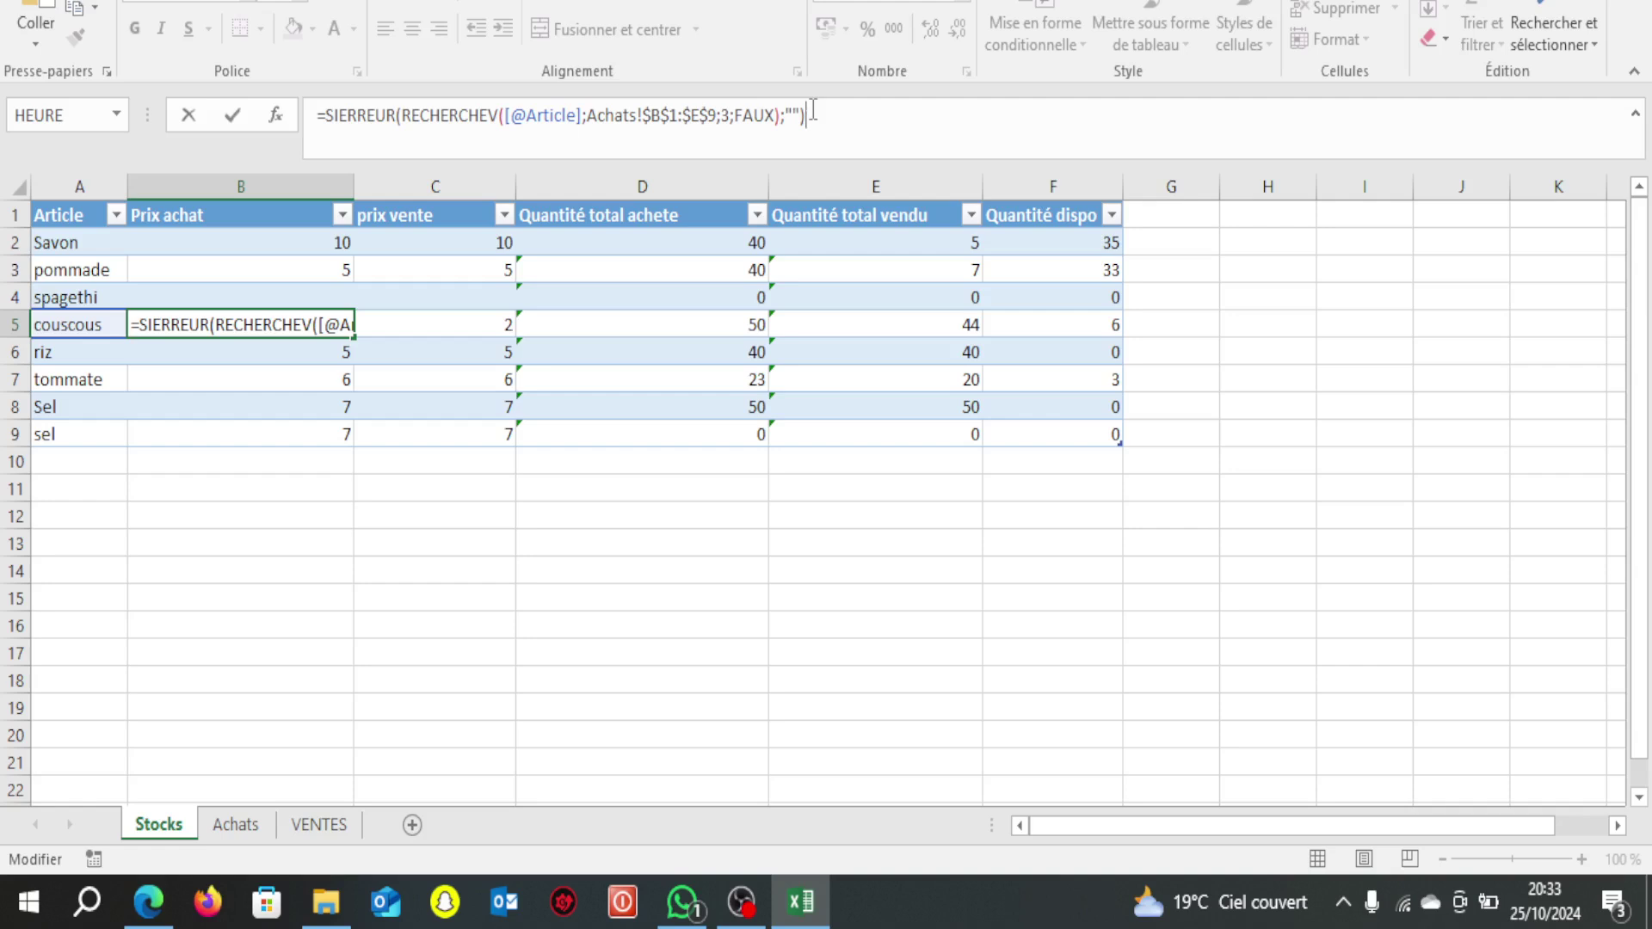
{"action": "left_click", "coordinate": [752, 581]}
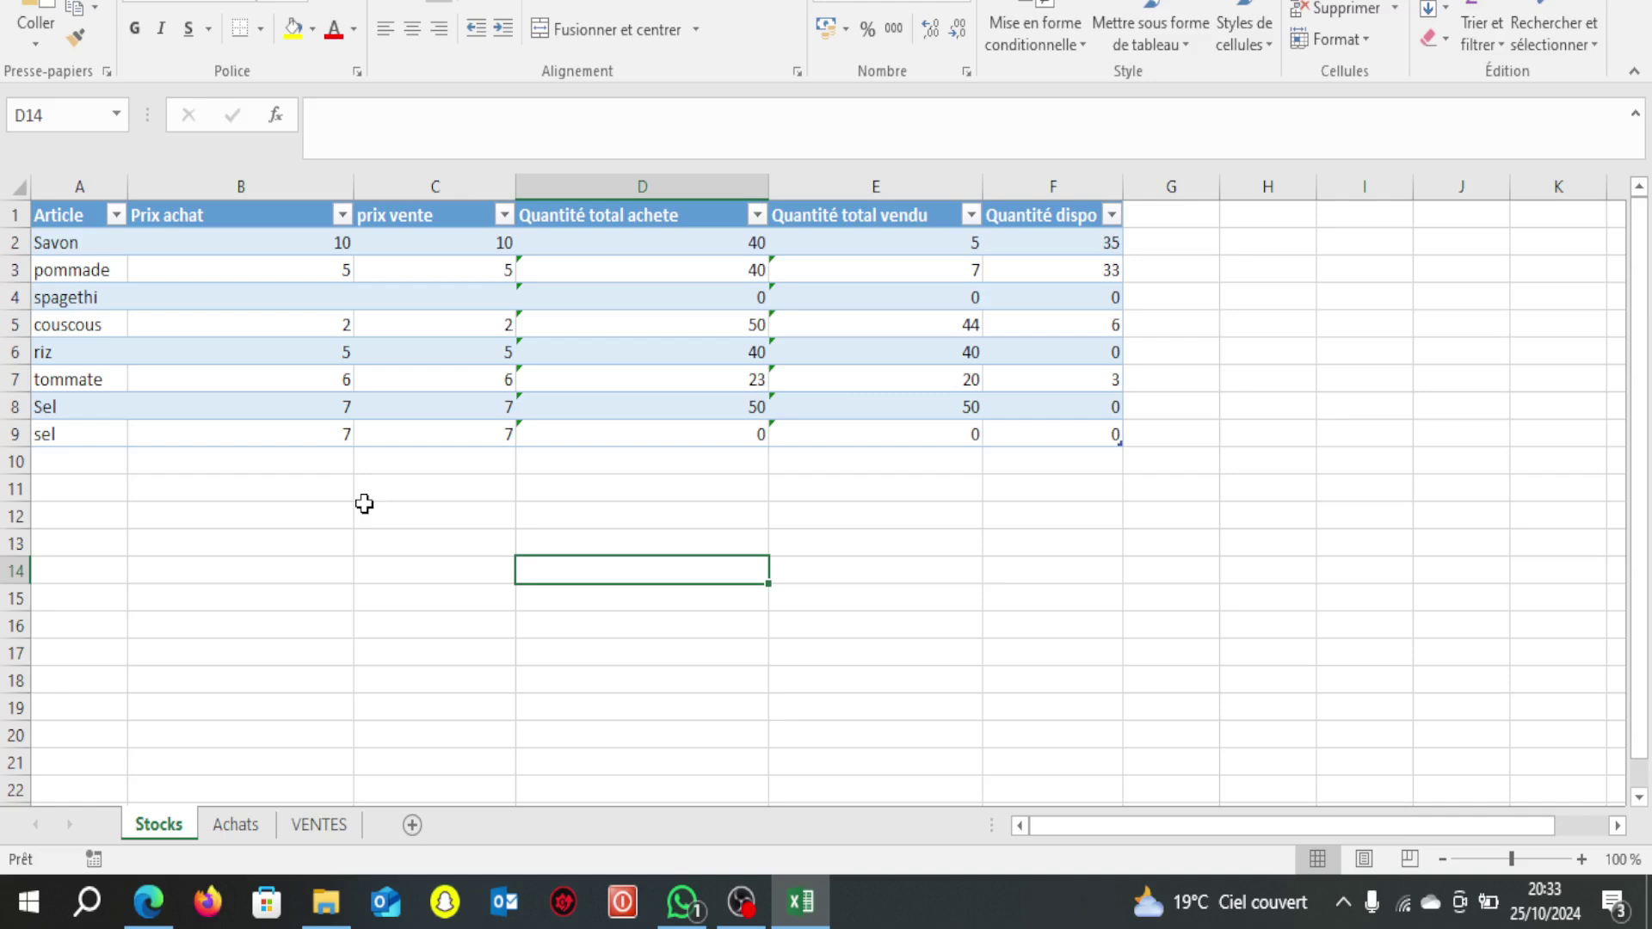
Switch to Edge to consult the article's RECHERCHEV section, and return to the Excel workbook.
{"action": "left_click", "coordinate": [167, 895]}
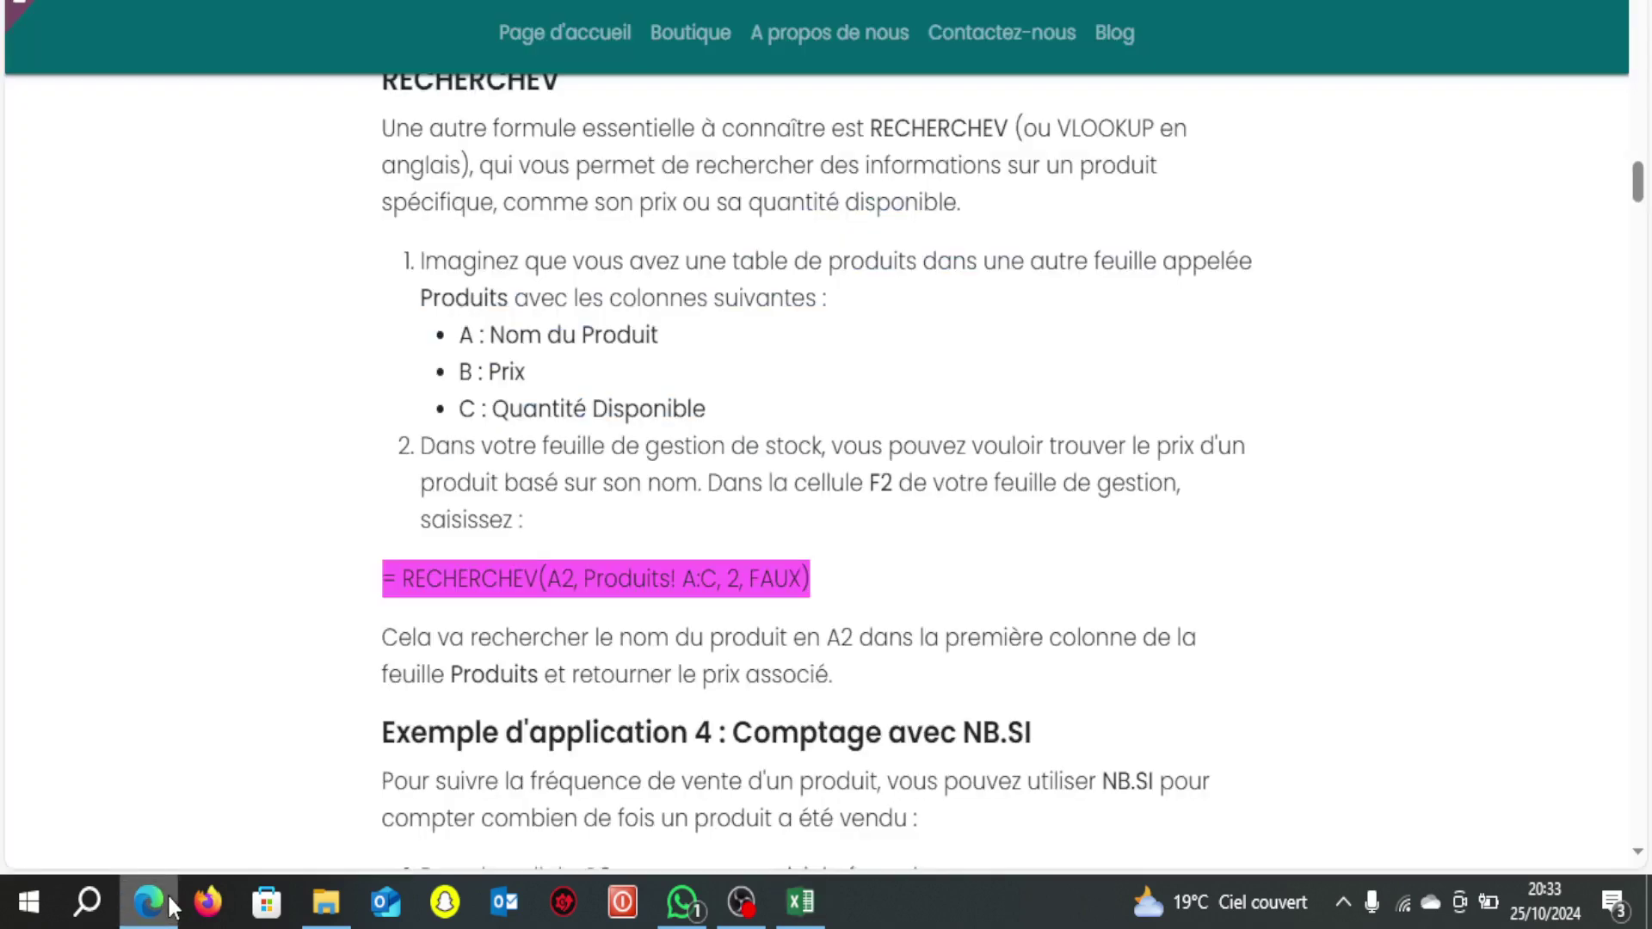
{"action": "left_click", "coordinate": [800, 904]}
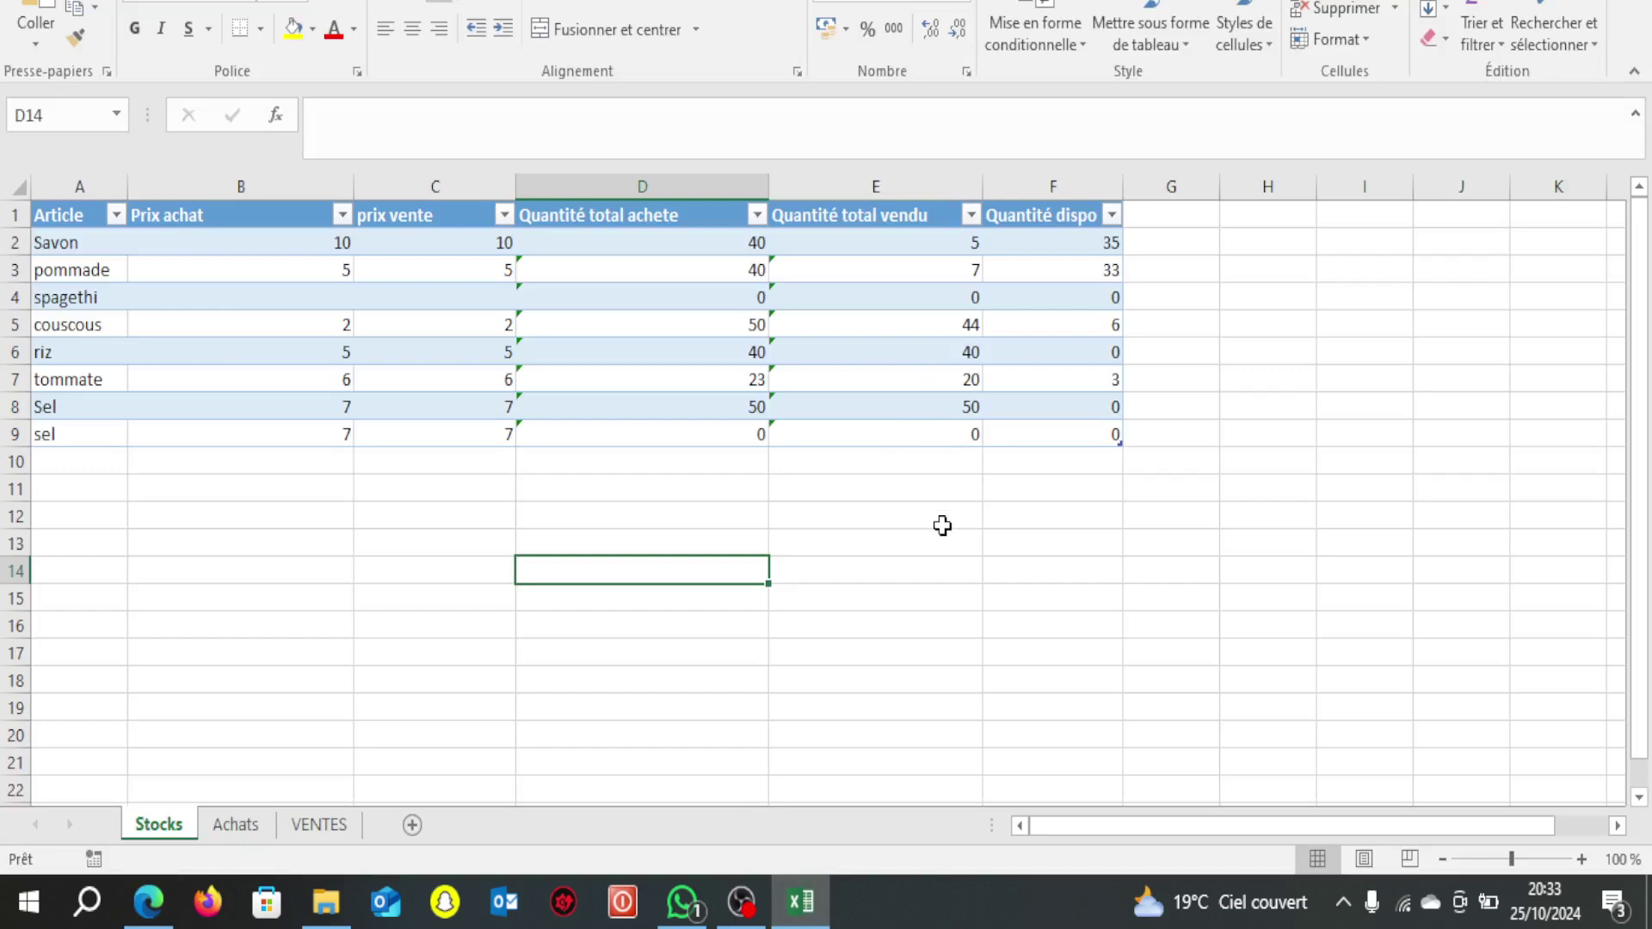